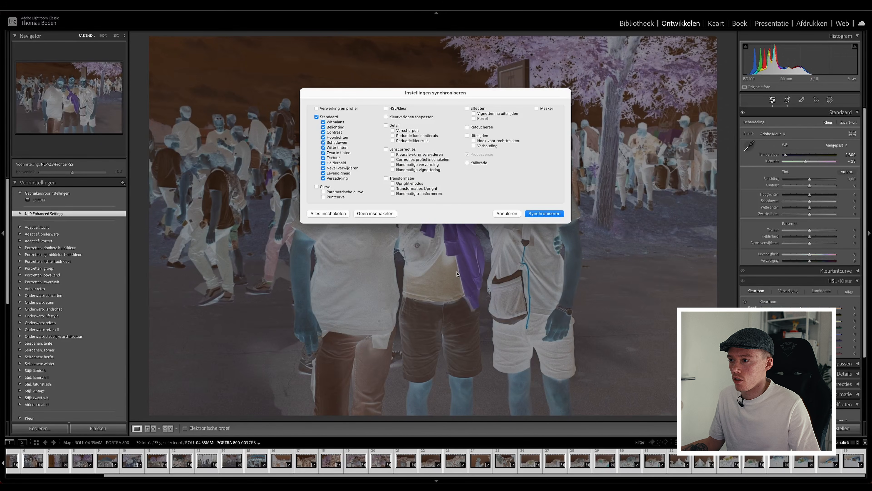
# Synchronize only the crop settings, including straighten angle and aspect ratio, across the selected photos.
pyautogui.click(370, 214)
pyautogui.click(467, 136)
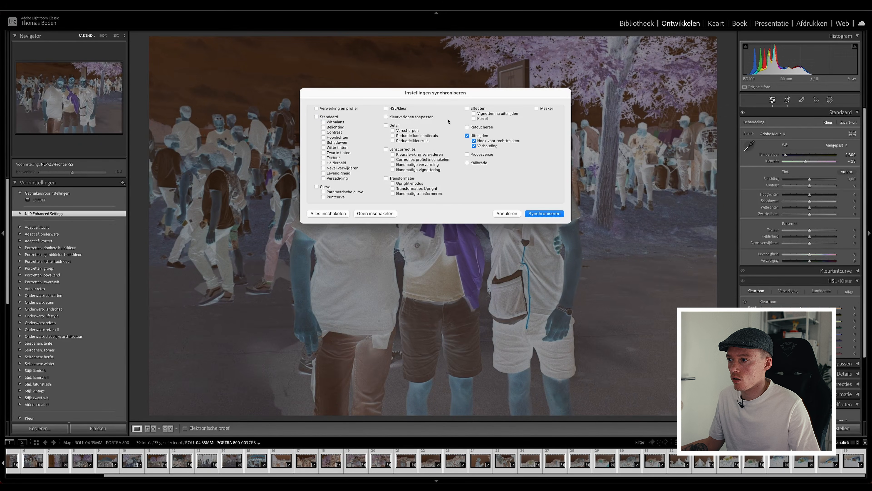
pyautogui.click(545, 213)
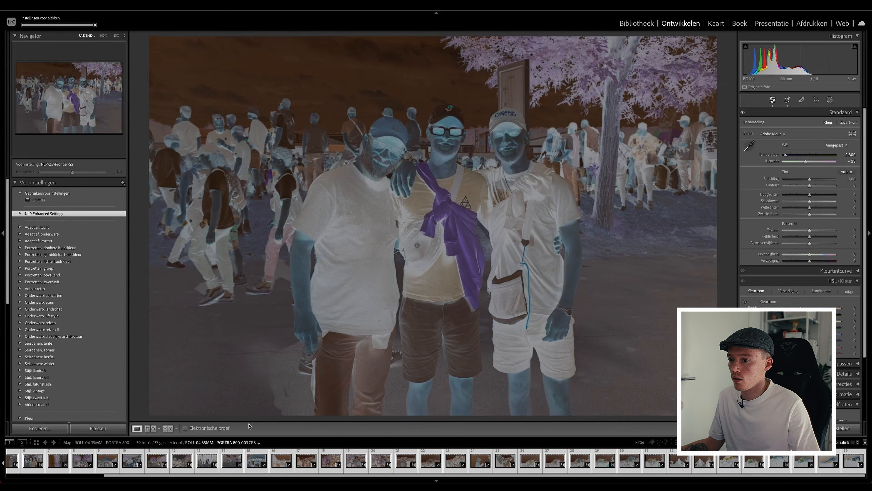
# Make the third frame of the roll the active photo and open Negative Lab Pro for the selected negatives.
pyautogui.moveTo(180, 476); pyautogui.dragTo(61, 476)
pyautogui.keyDown('super'); pyautogui.click(67, 464); pyautogui.keyUp('super')
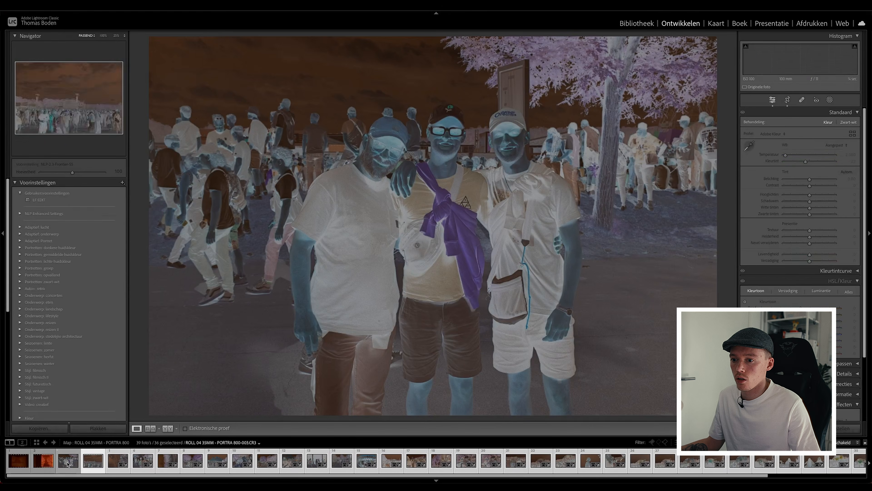
pyautogui.press('r')
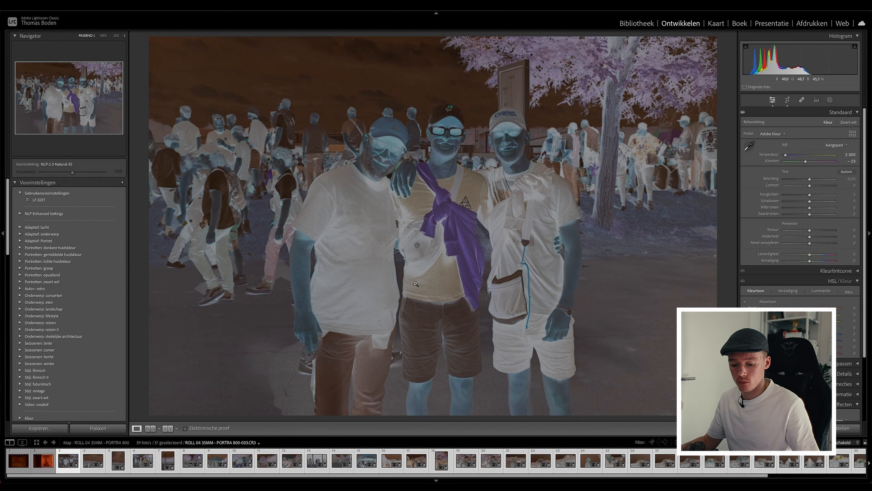
pyautogui.hotkey('ctrl', 'n')
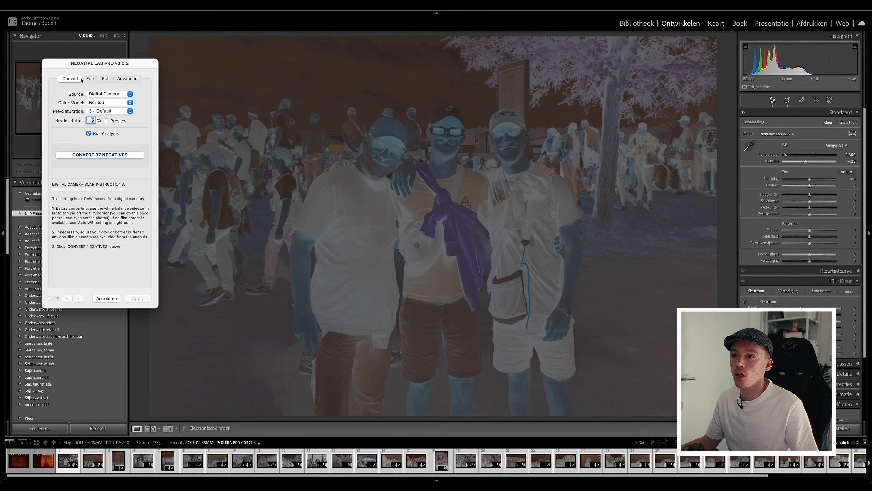
pyautogui.moveTo(116, 65); pyautogui.dragTo(130, 78)
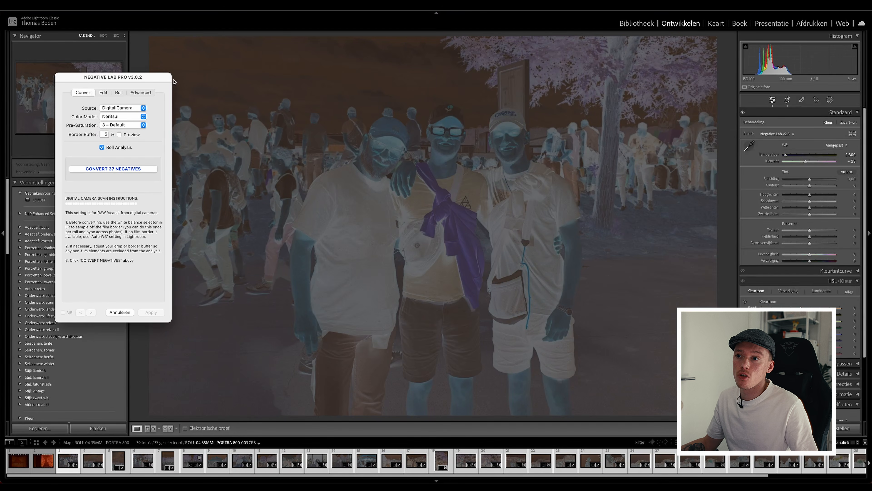
# Convert the selected negatives with source Digital Camera, color model Noritsu, Pre-Saturation 3 – Default and Roll Analysis enabled.
pyautogui.click(113, 109)
pyautogui.click(134, 117)
pyautogui.click(123, 117)
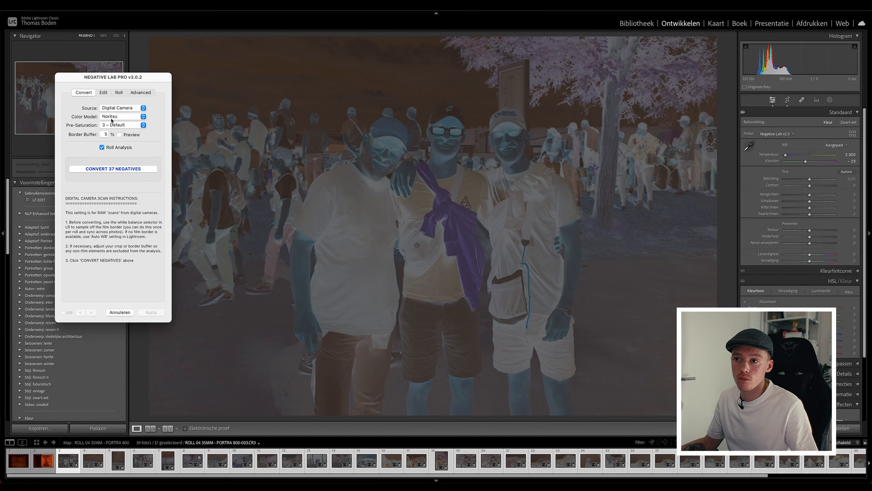
pyautogui.click(131, 126)
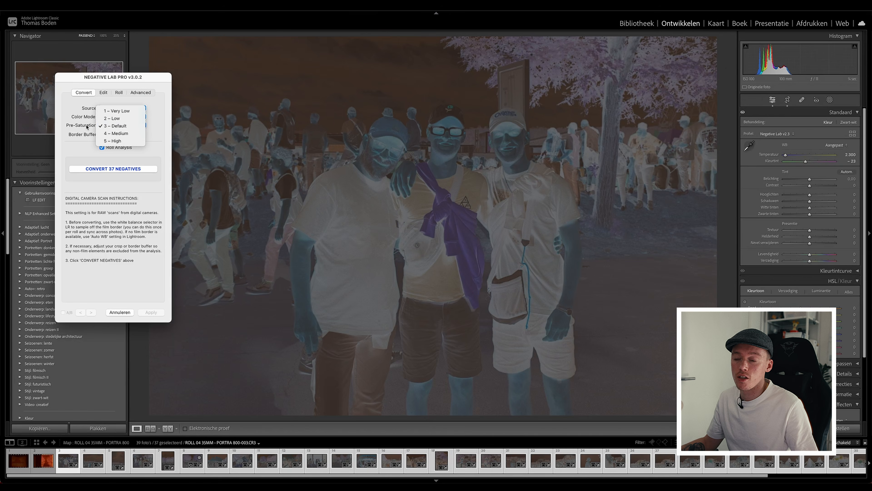
pyautogui.click(74, 128)
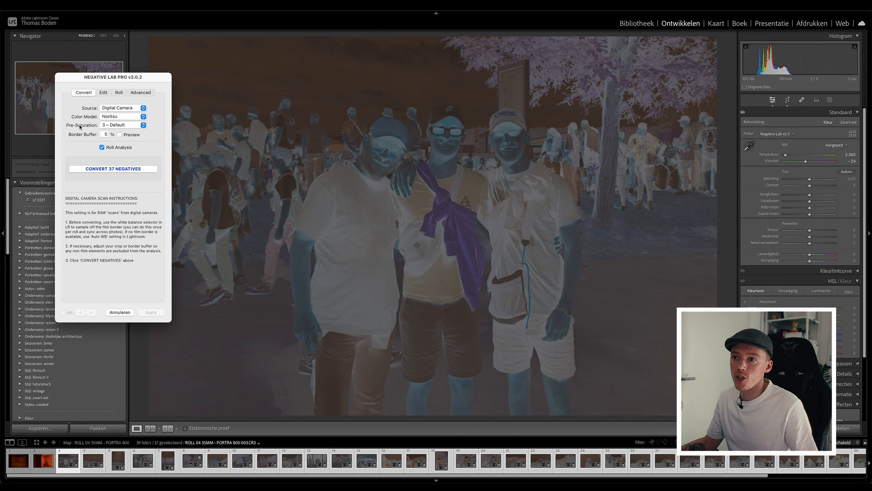
pyautogui.click(109, 125)
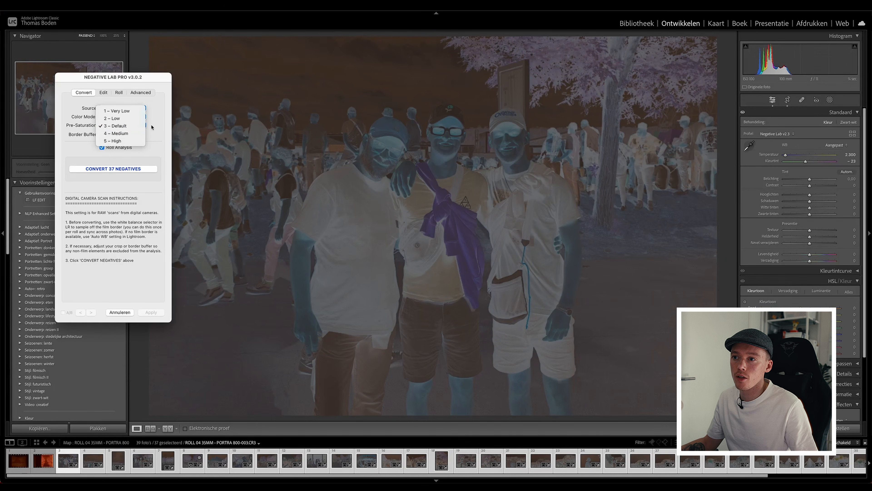
pyautogui.click(142, 130)
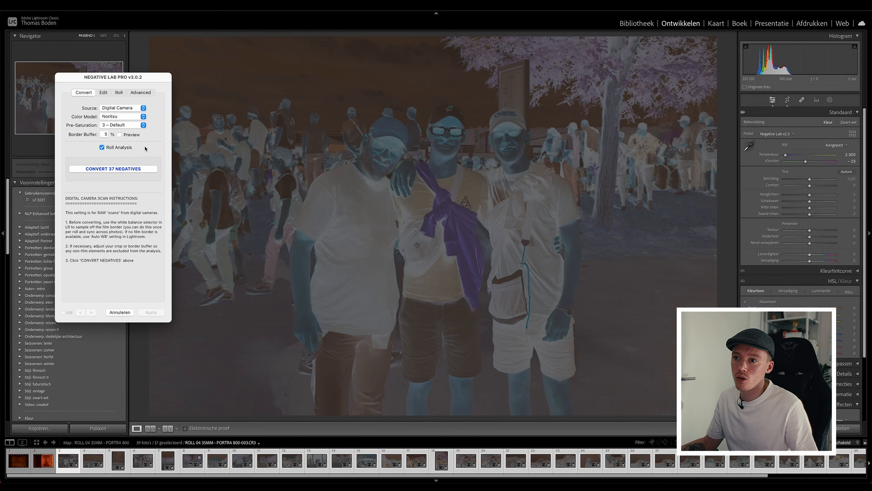
pyautogui.click(131, 169)
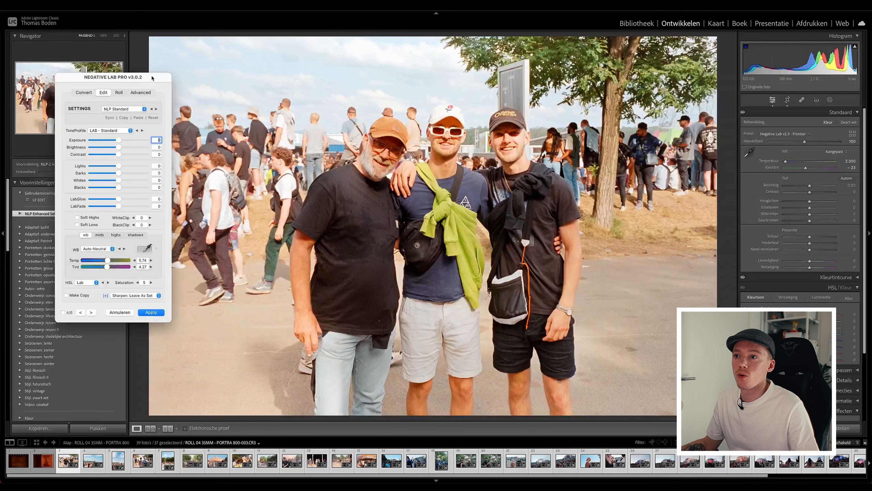
pyautogui.moveTo(153, 77); pyautogui.dragTo(444, 91)
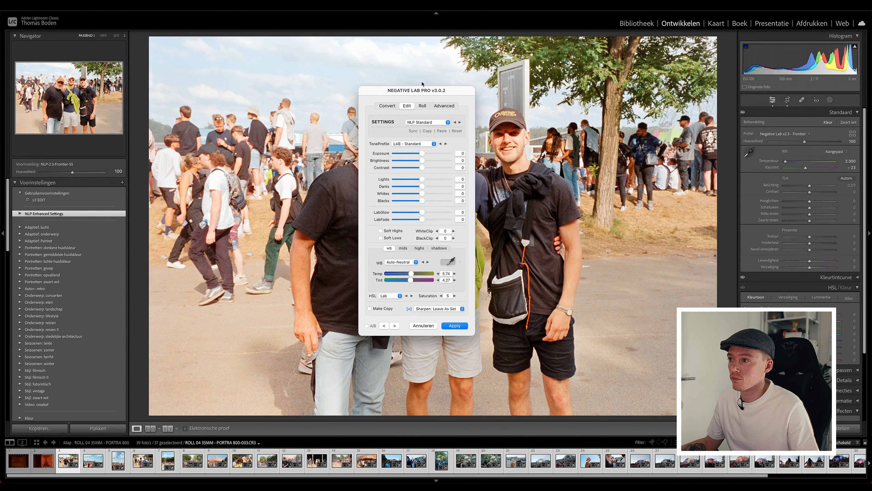
# Browse the Negative Lab Pro settings presets and keep NLP Standard.
pyautogui.click(418, 122)
pyautogui.click(476, 125)
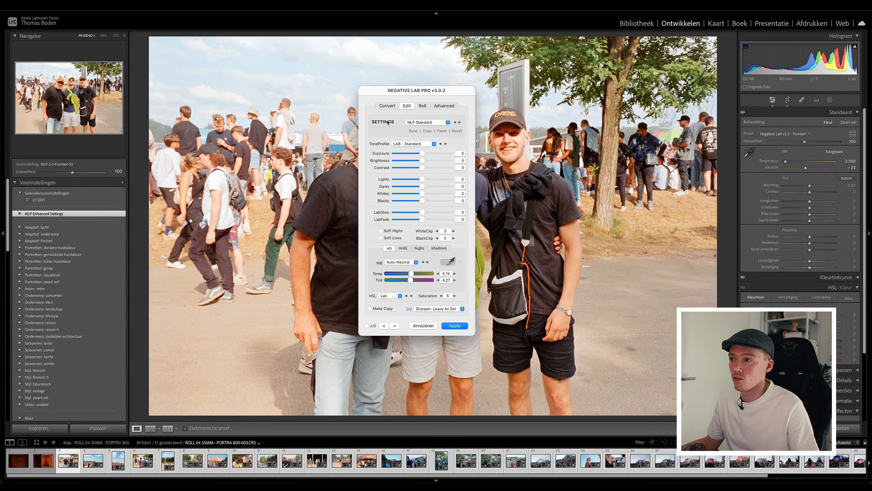
pyautogui.click(422, 123)
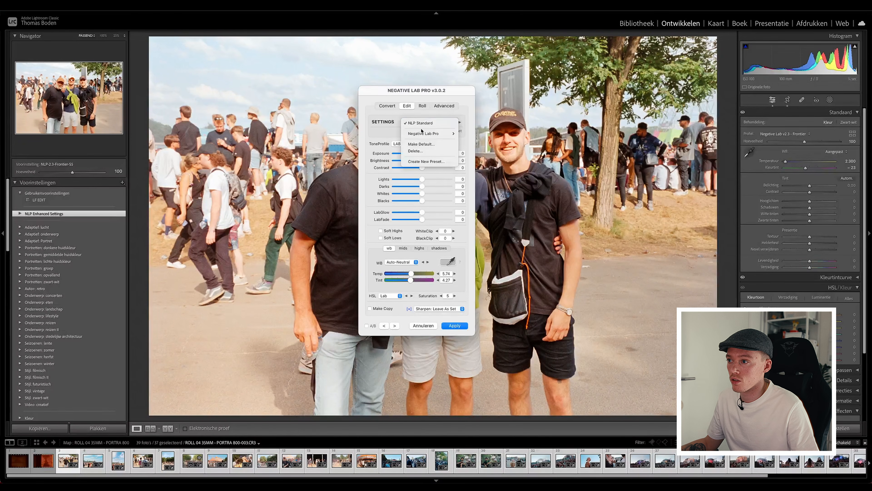
pyautogui.moveTo(420, 136)
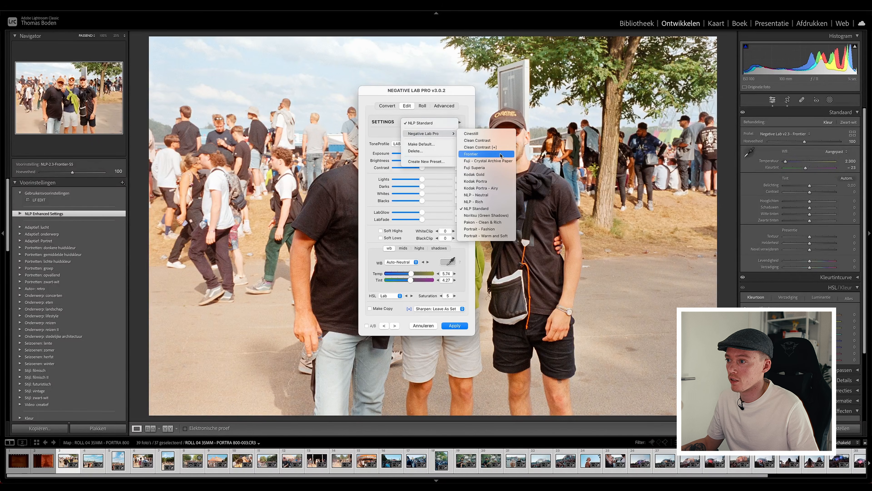
pyautogui.click(477, 208)
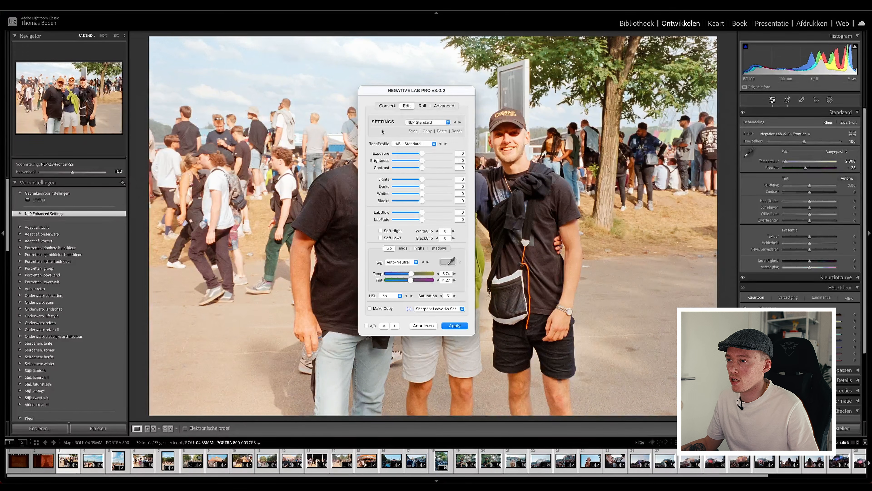
# Try the Noritsu (Green Shadows) settings preset on the converted photo.
pyautogui.click(426, 122)
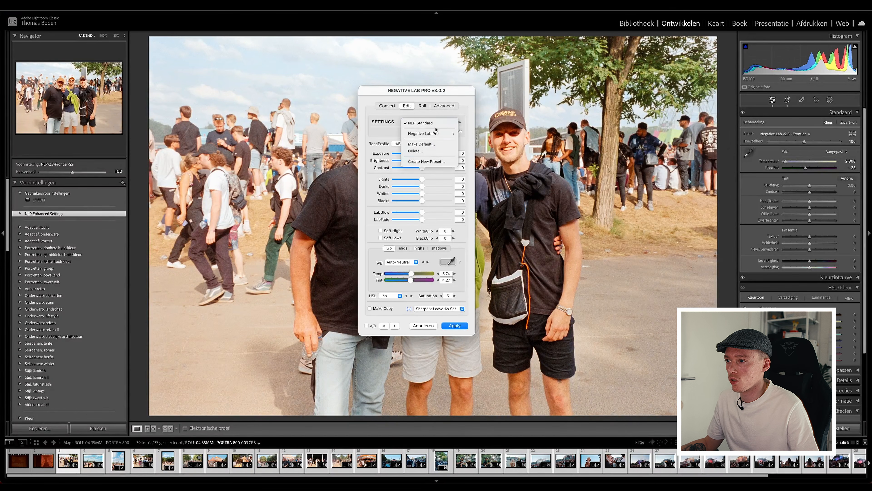
pyautogui.moveTo(435, 134)
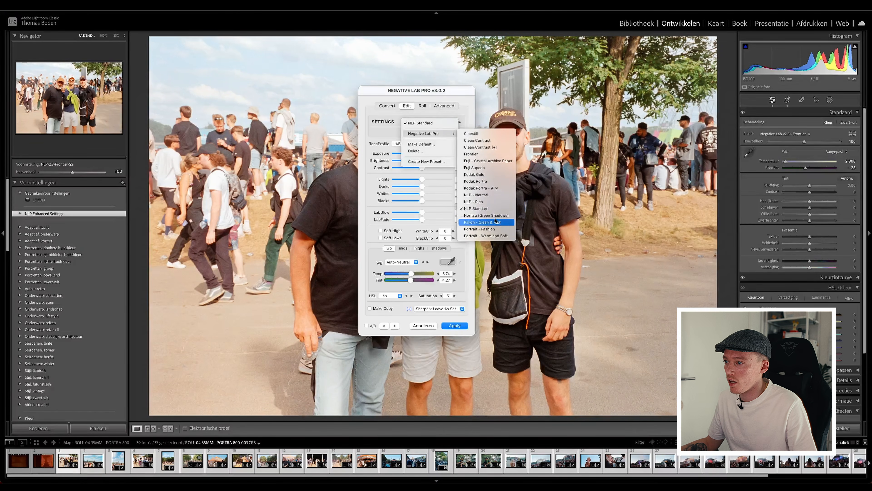
pyautogui.click(507, 215)
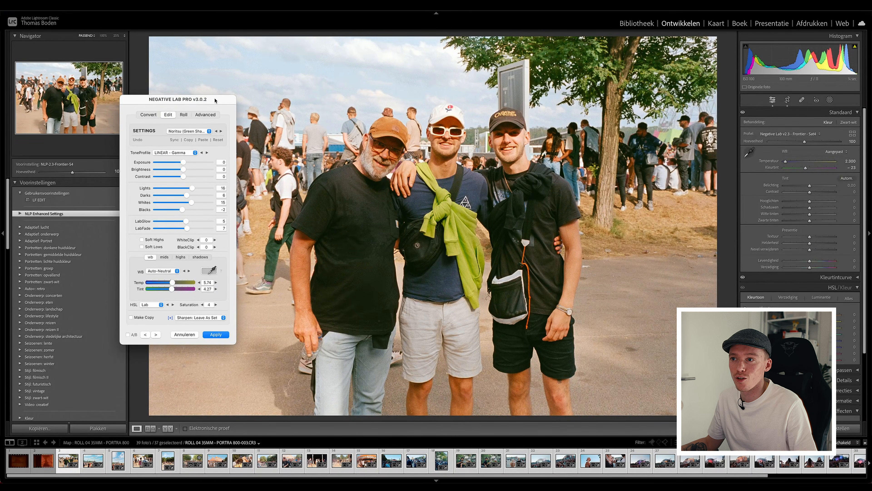
# Try the Frontier settings preset on the group portrait.
pyautogui.moveTo(215, 100); pyautogui.dragTo(245, 88)
pyautogui.click(230, 120)
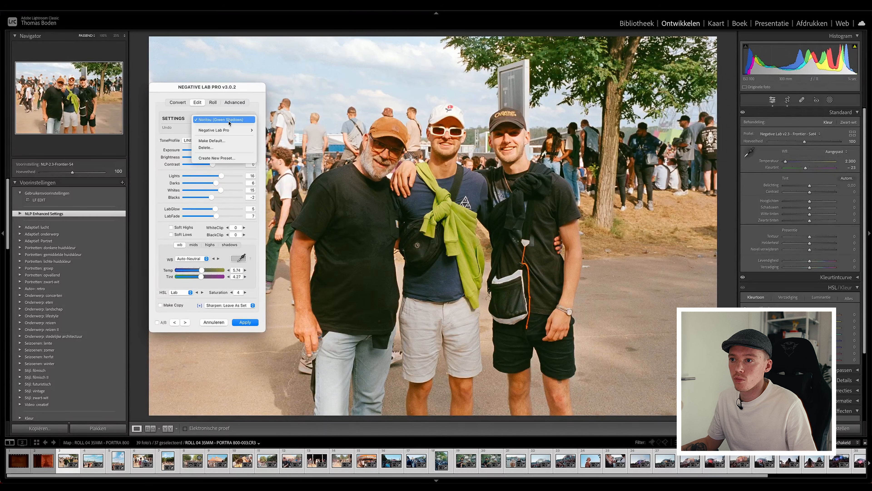
pyautogui.moveTo(240, 130)
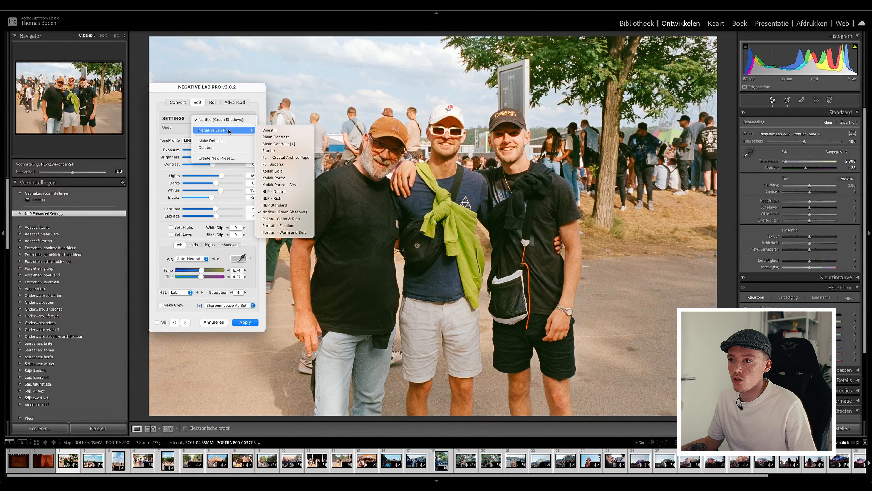
pyautogui.click(283, 151)
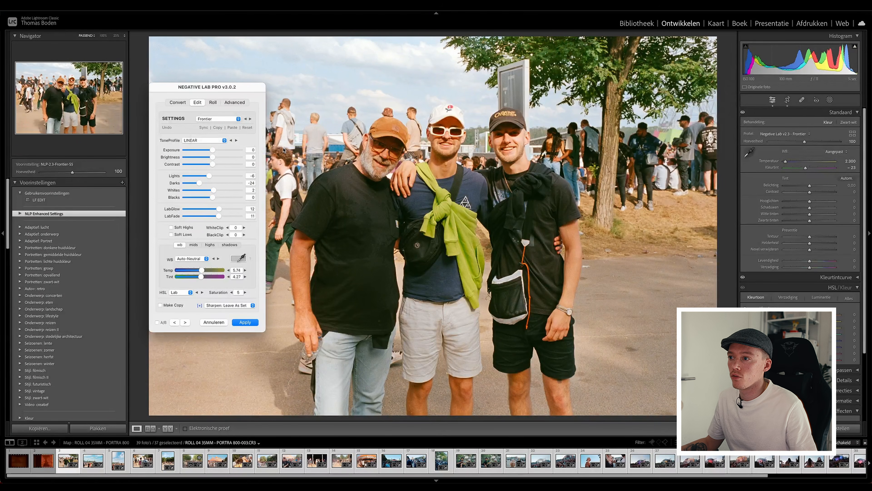
# Apply the NLP Standard settings preset and move the conversion dialog off the photo.
pyautogui.click(239, 118)
pyautogui.moveTo(241, 130)
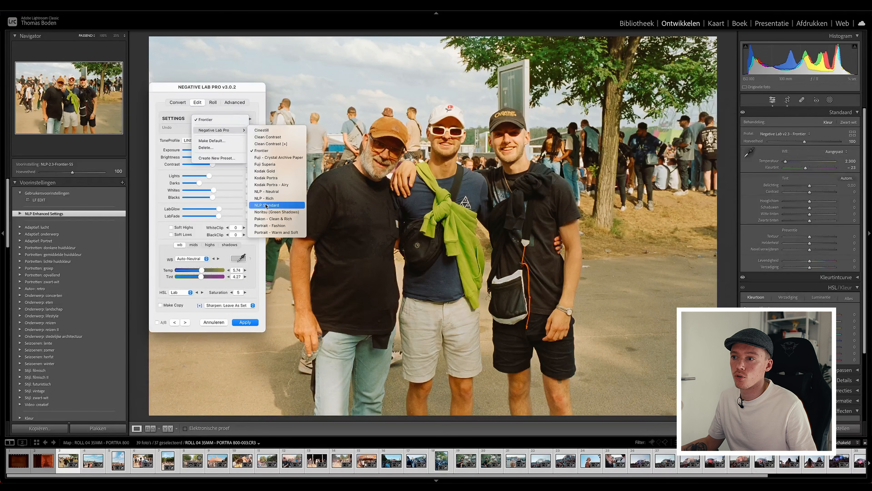
pyautogui.click(267, 205)
pyautogui.moveTo(248, 87); pyautogui.dragTo(131, 70)
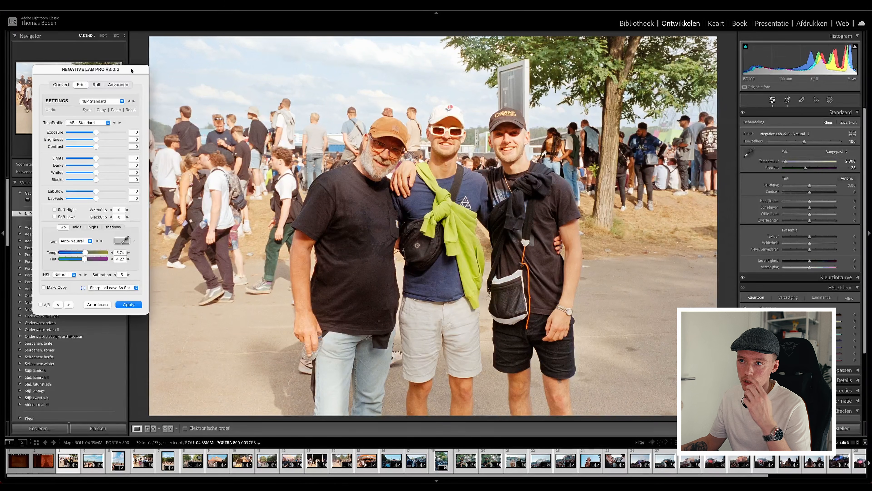
# Review the tone profile and HSL options, keeping LAB - Standard and Natural.
pyautogui.click(91, 123)
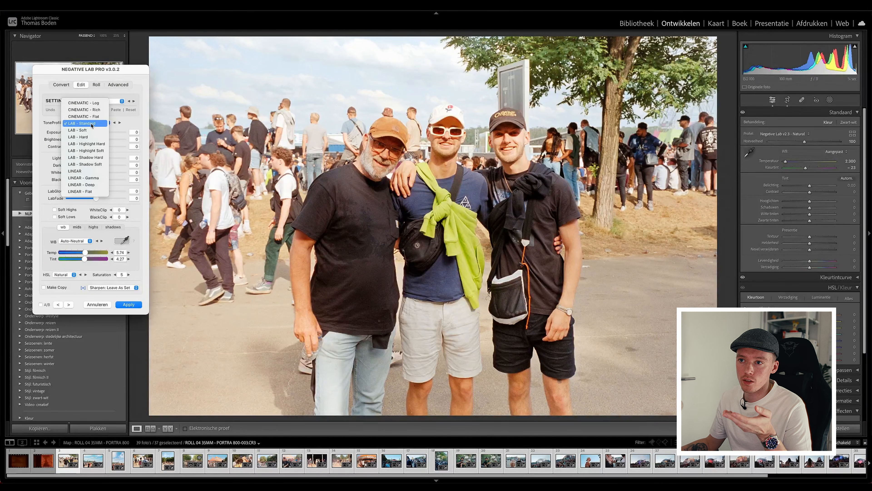
pyautogui.click(81, 124)
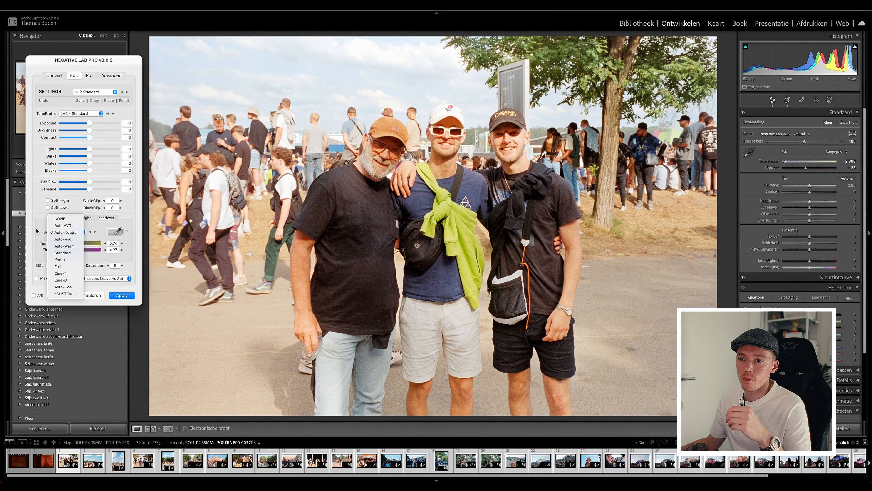
pyautogui.click(40, 232)
pyautogui.click(59, 265)
pyautogui.click(57, 266)
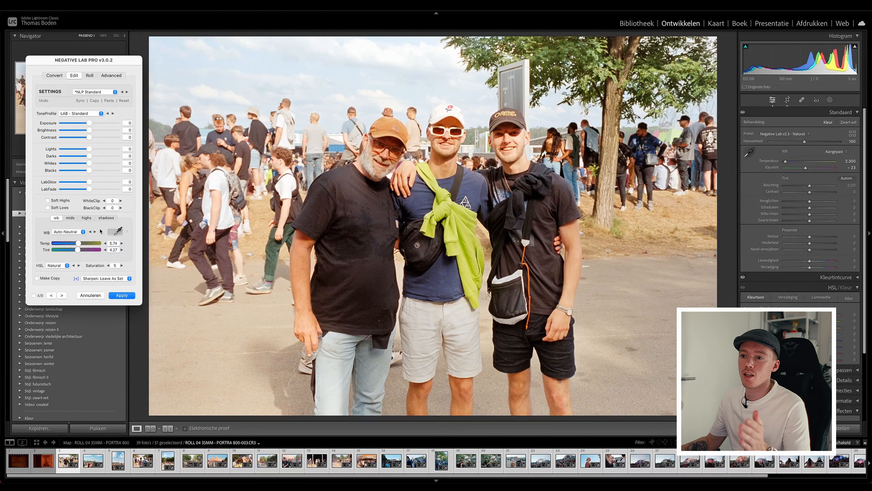
# Page through the converted photos one by one up to frame 015 to examine their colour and exposure.
pyautogui.click(62, 296)
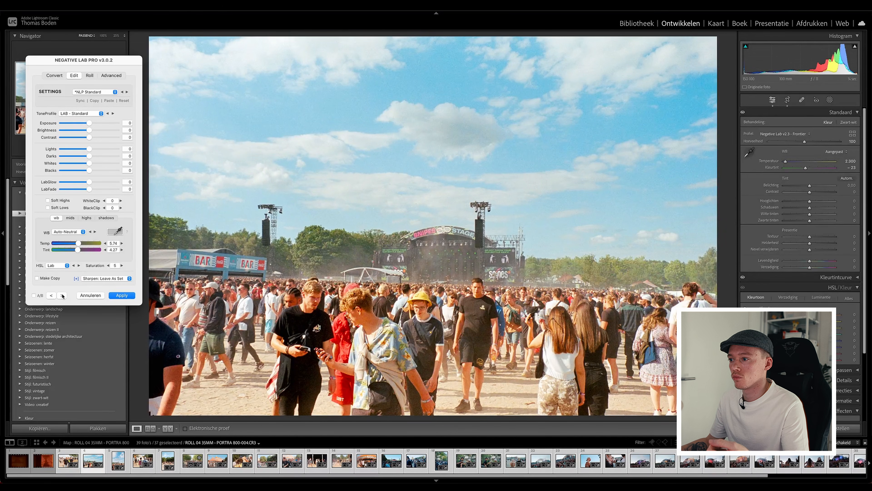
pyautogui.click(62, 296)
pyautogui.click(62, 295)
pyautogui.click(62, 296)
pyautogui.click(62, 296)
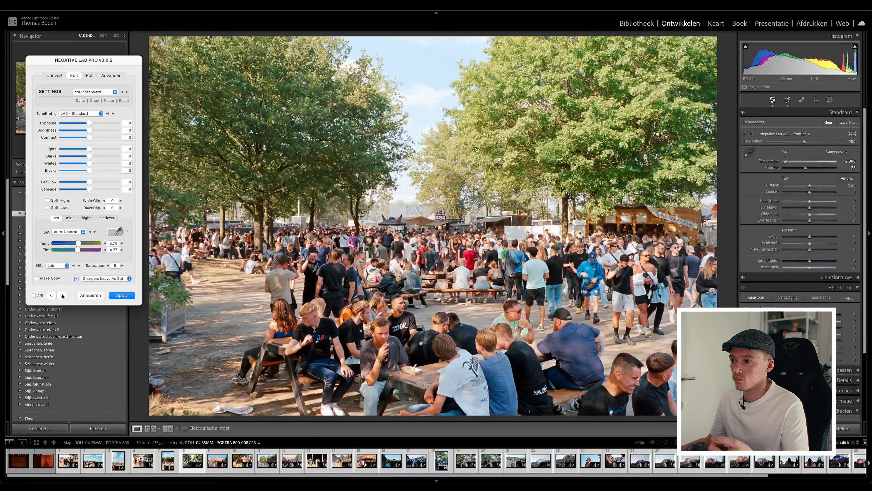
pyautogui.click(62, 295)
pyautogui.click(63, 296)
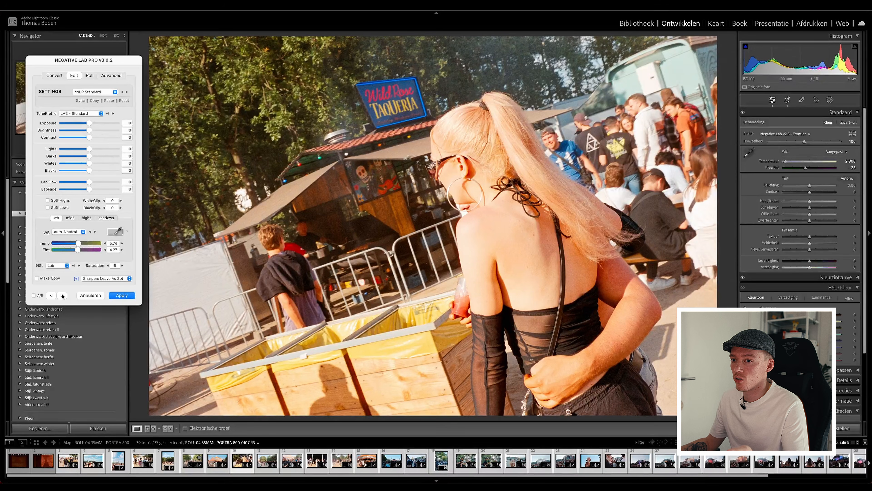
pyautogui.click(62, 296)
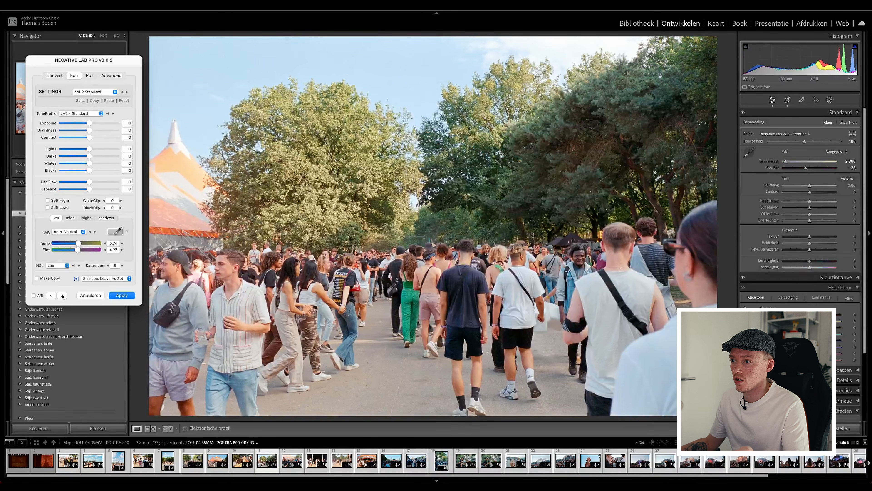
pyautogui.click(62, 296)
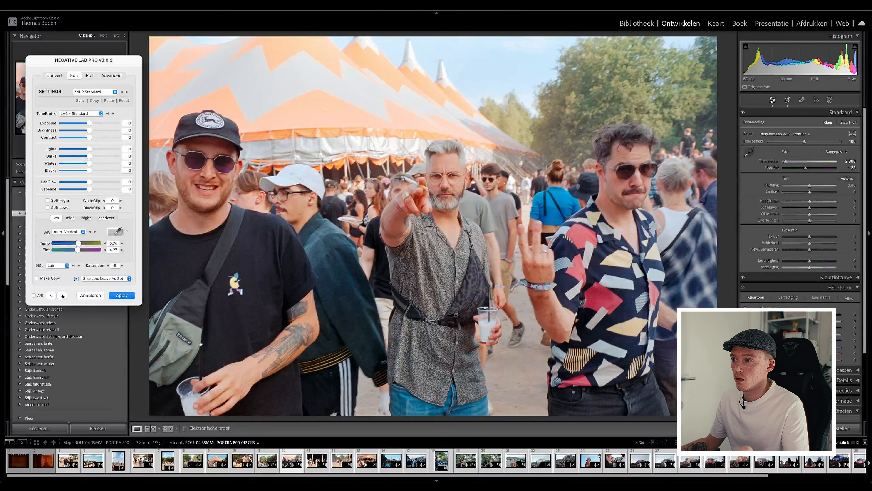
pyautogui.click(62, 296)
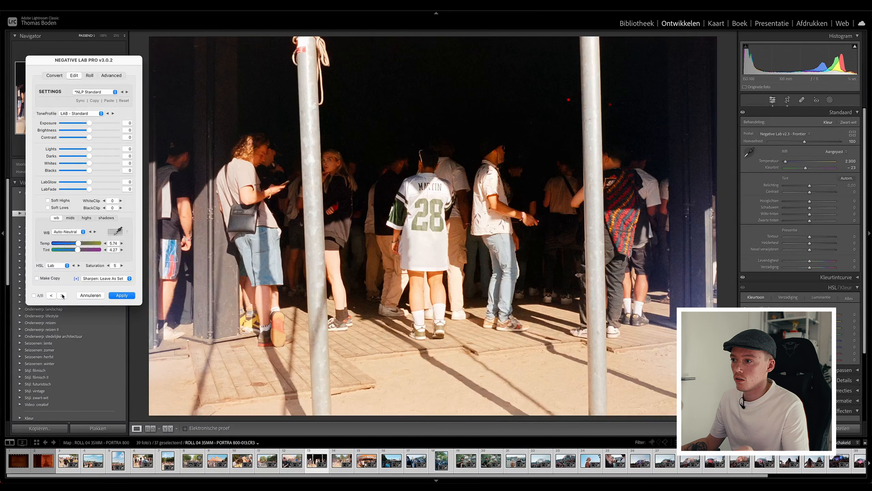
pyautogui.click(62, 295)
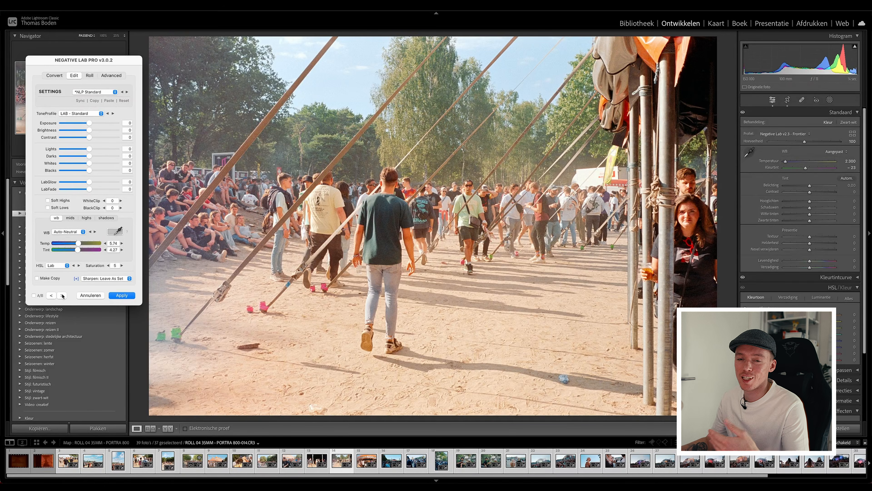
pyautogui.click(62, 296)
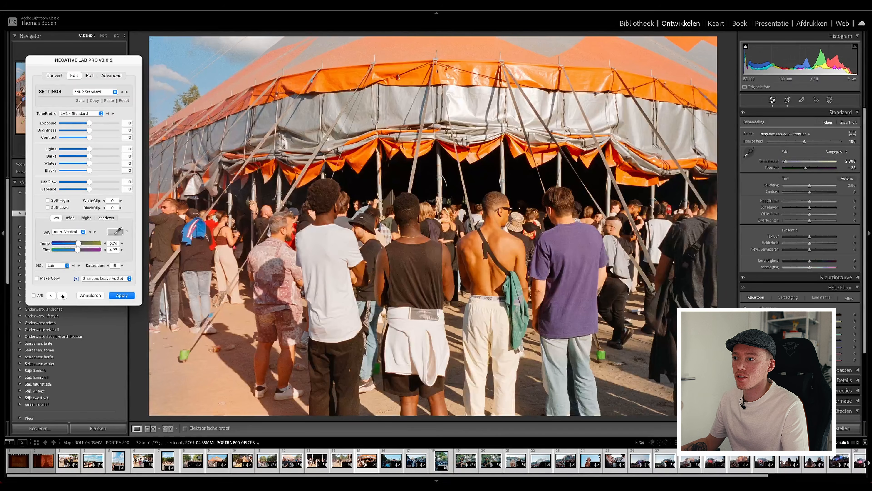
# Continue paging through the converted photos from frame 016 to the last night shots to examine their colour and exposure.
pyautogui.click(62, 295)
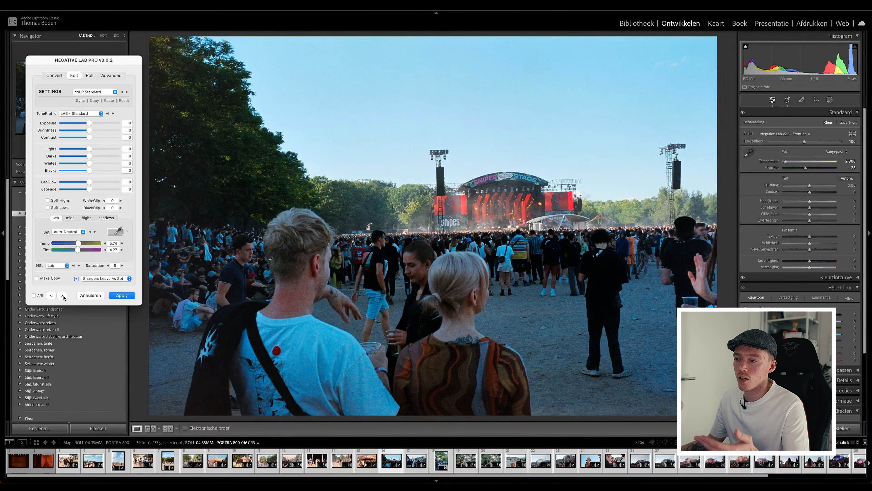
pyautogui.click(63, 296)
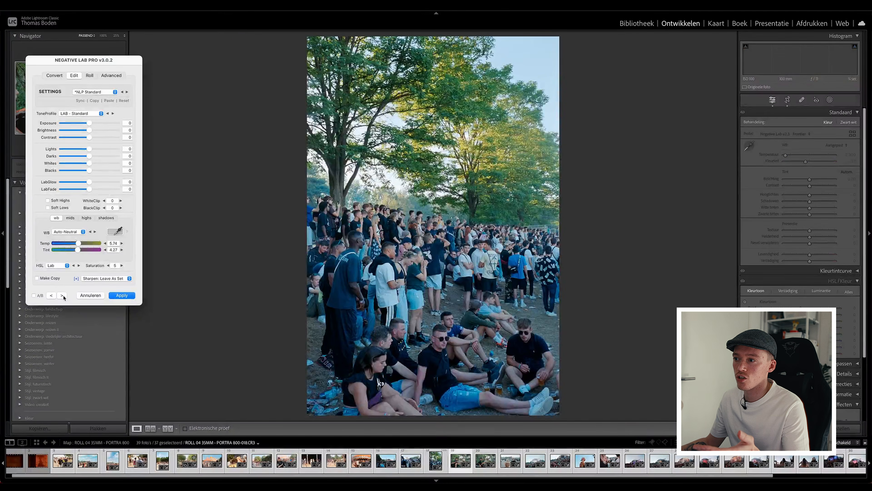
pyautogui.click(64, 296)
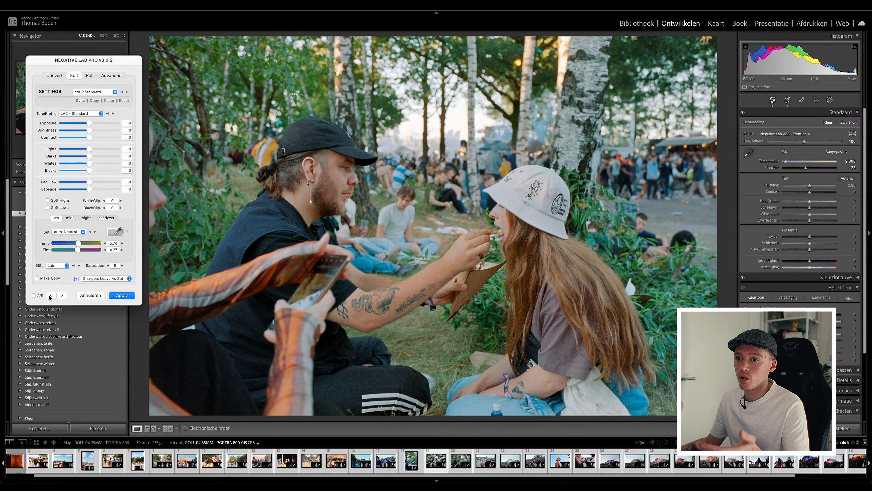
pyautogui.click(51, 295)
pyautogui.click(62, 296)
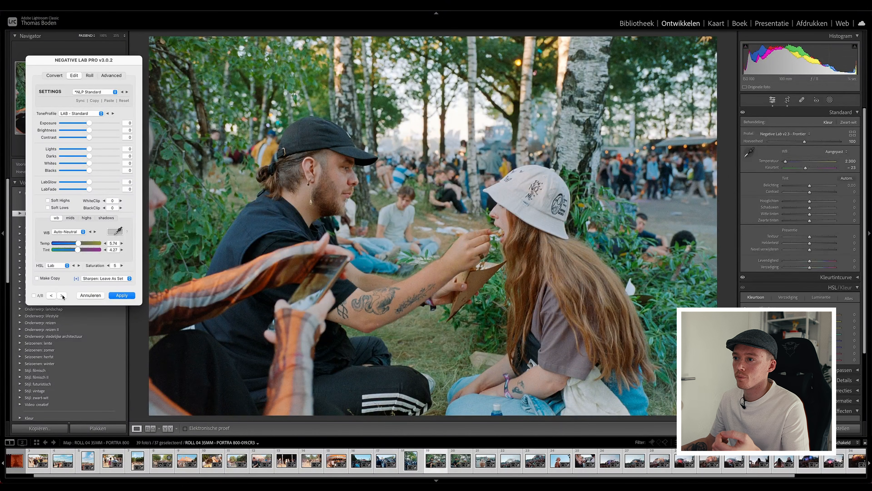
pyautogui.click(62, 296)
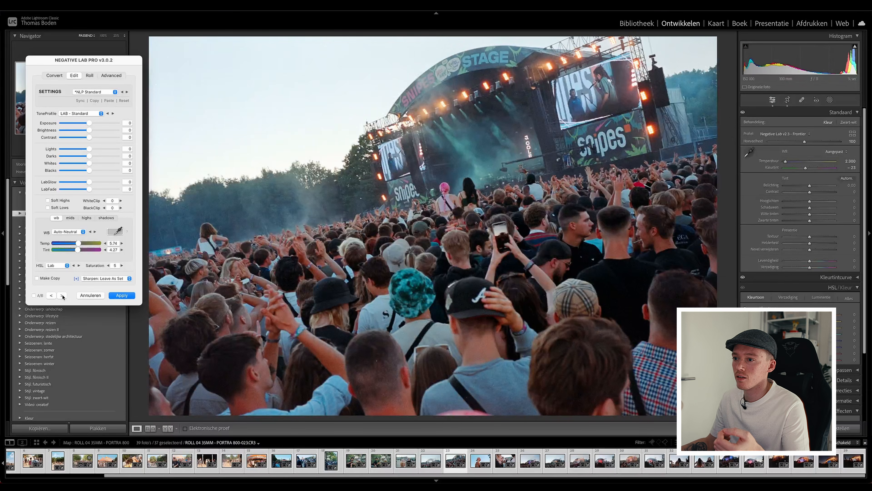
pyautogui.click(62, 296)
pyautogui.click(62, 296)
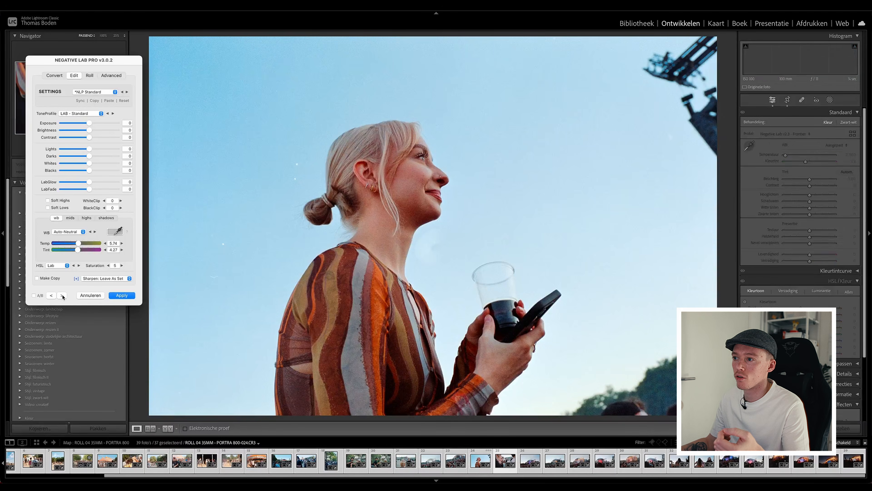
pyautogui.click(61, 296)
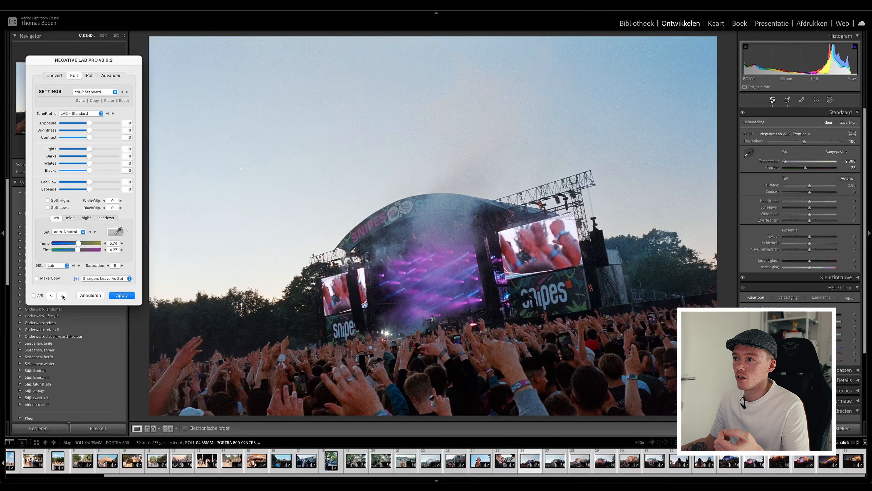
pyautogui.click(62, 296)
pyautogui.click(62, 296)
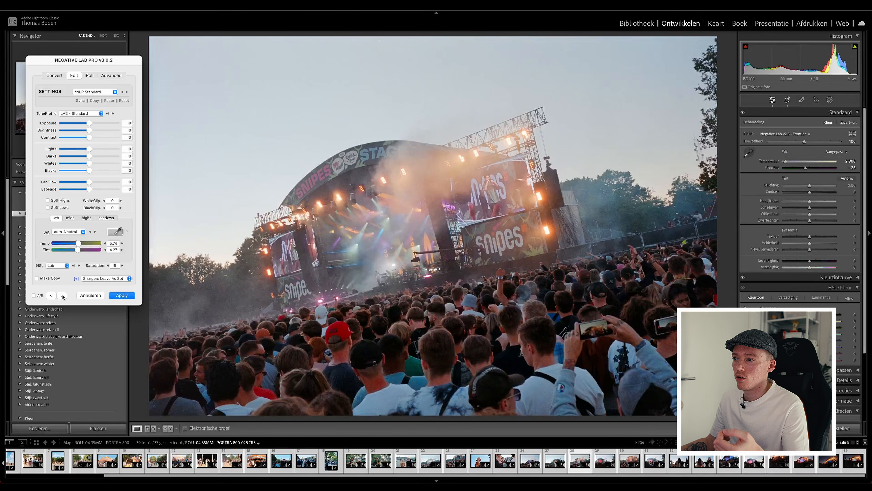
pyautogui.click(62, 295)
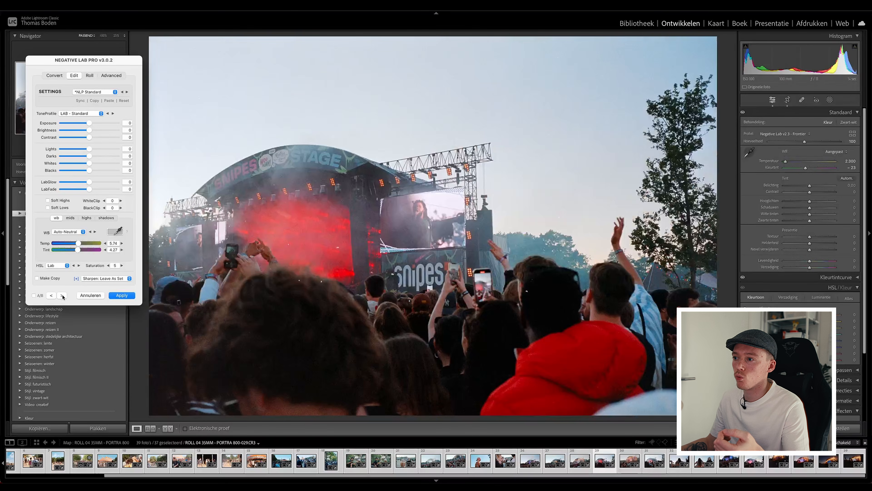
pyautogui.click(62, 295)
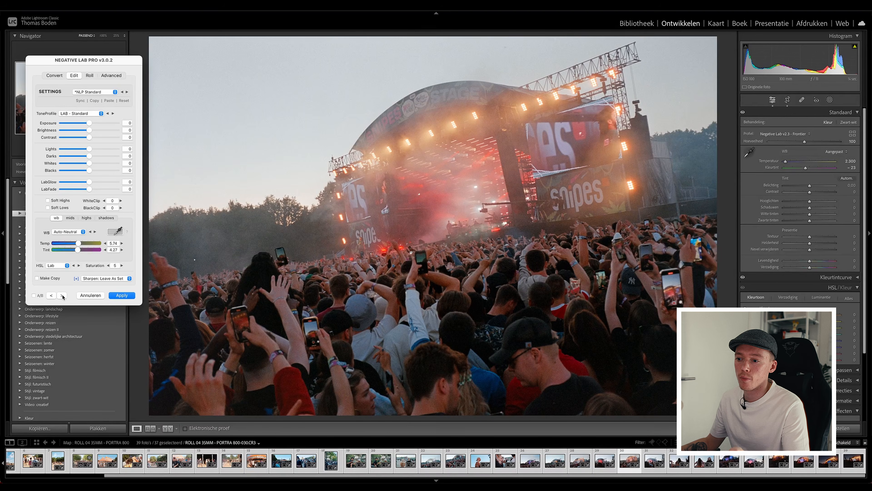
pyautogui.click(62, 296)
pyautogui.click(61, 295)
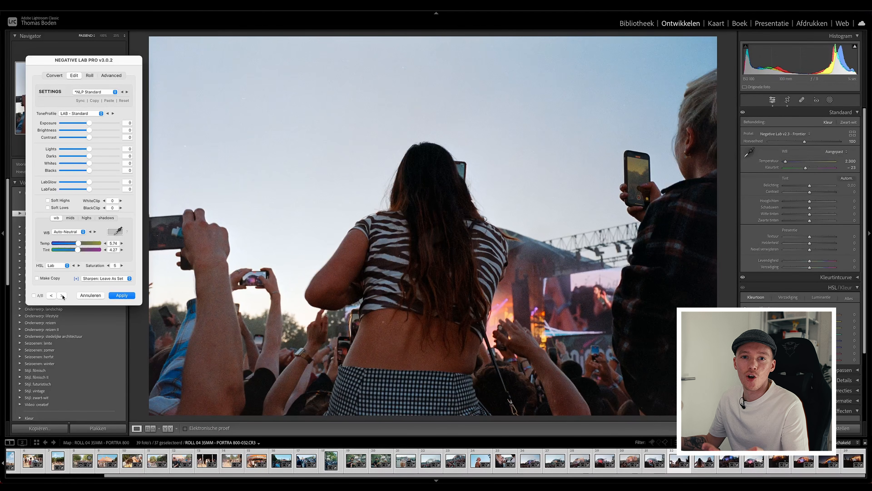
pyautogui.click(61, 296)
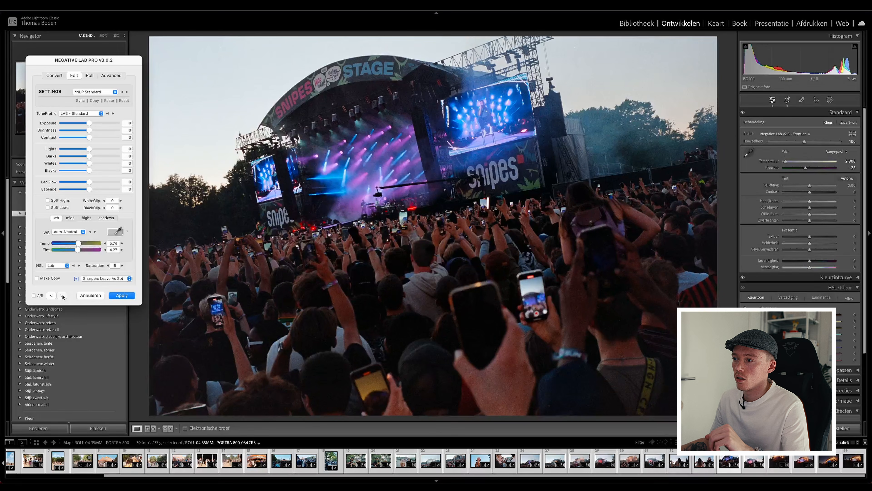
pyautogui.click(62, 295)
pyautogui.click(62, 295)
pyautogui.click(62, 296)
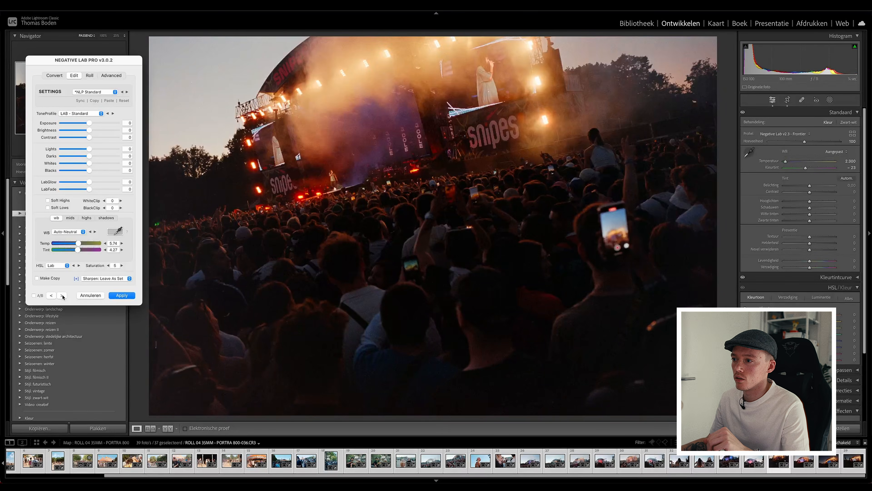
pyautogui.click(63, 296)
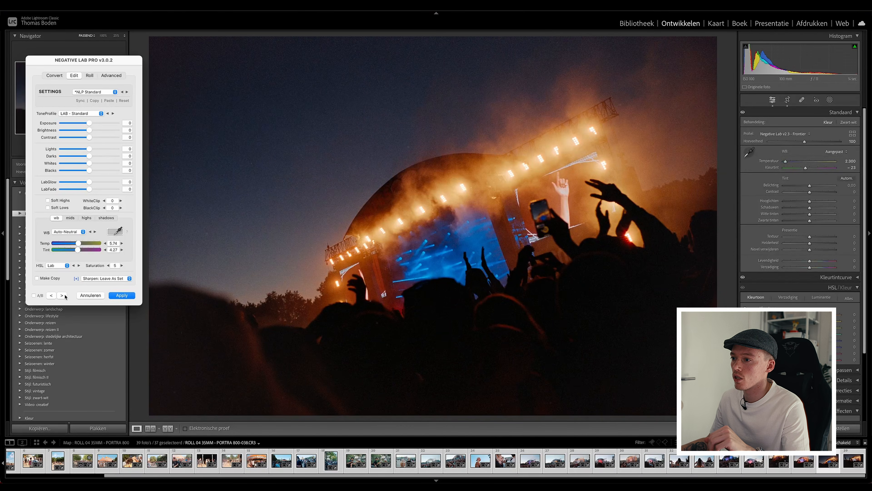
pyautogui.click(62, 295)
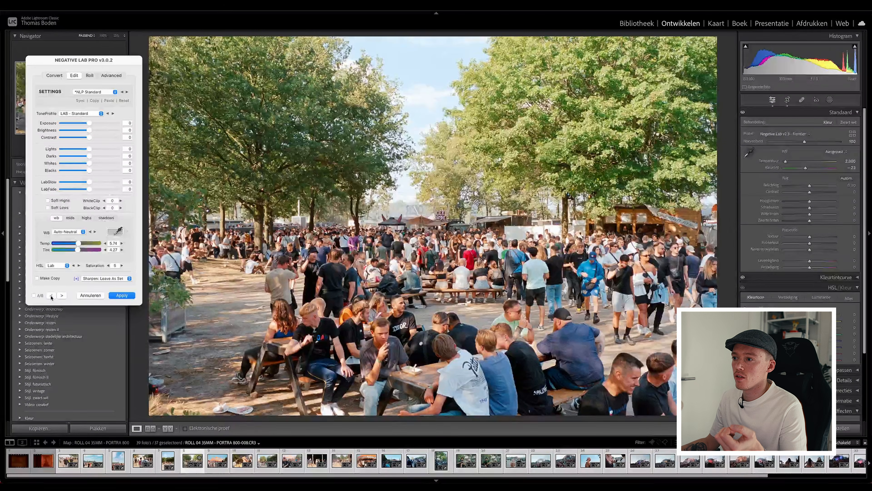
# Page back through the early daylight frames to compare their conversions, and return to the picnic-table crowd in frame 008.
pyautogui.click(51, 296)
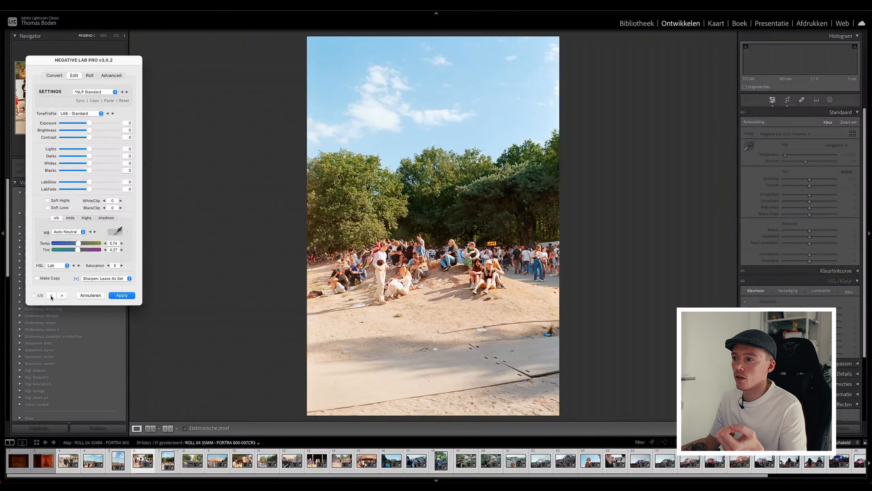
pyautogui.click(51, 296)
pyautogui.click(52, 296)
pyautogui.click(51, 295)
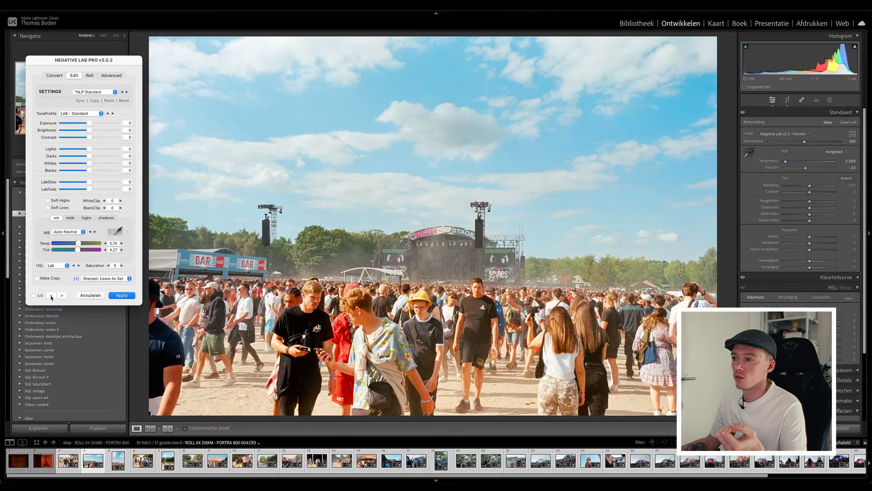
pyautogui.click(51, 295)
pyautogui.click(62, 296)
pyautogui.click(62, 295)
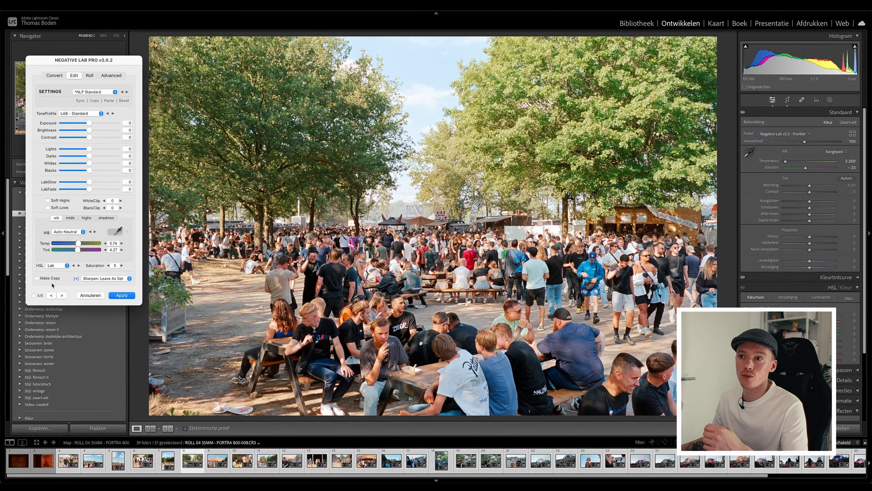
# Switch the picnic-table crowd photo to the LAB - Soft tone profile and raise its contrast slightly.
pyautogui.click(82, 114)
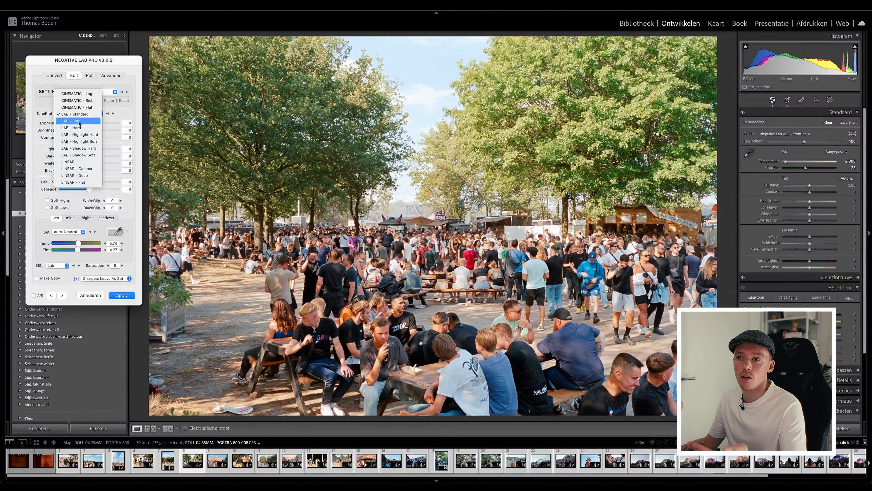
pyautogui.click(80, 121)
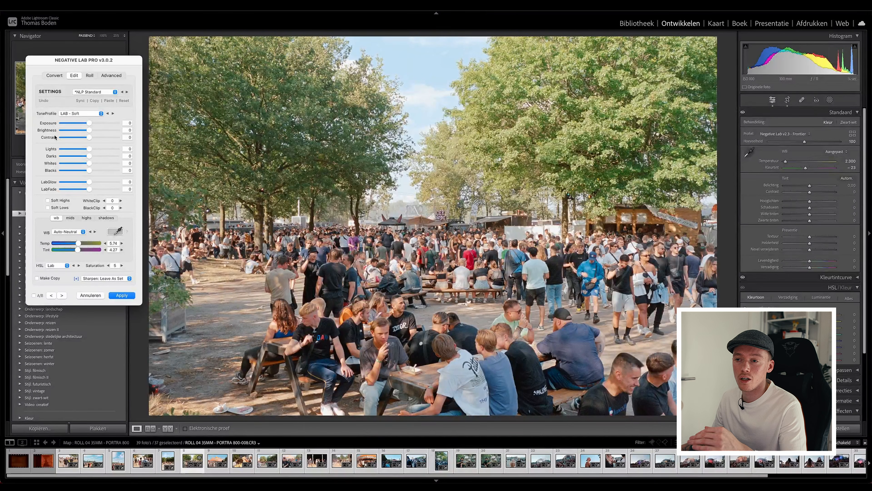
pyautogui.moveTo(89, 137); pyautogui.dragTo(94, 138)
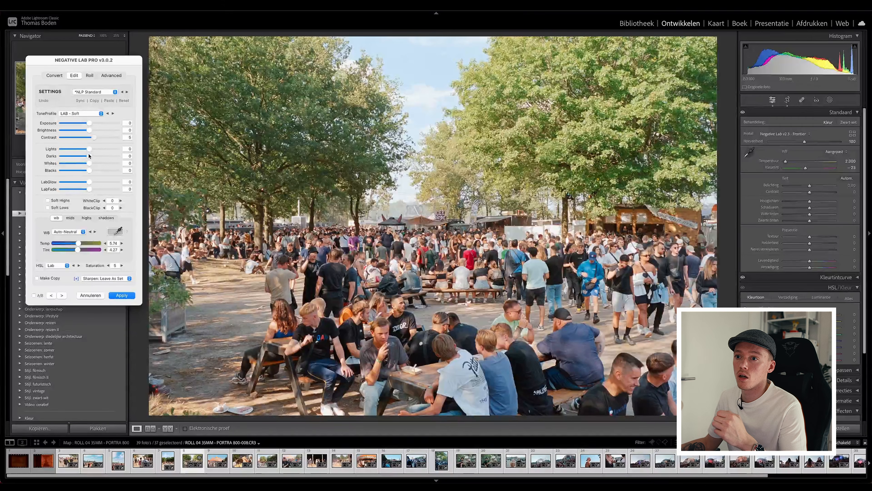
# Refine the crowd photo's tonal range with Whites 7, Blacks -7, Lights 4 and Darks -20.
pyautogui.moveTo(90, 164); pyautogui.dragTo(94, 164)
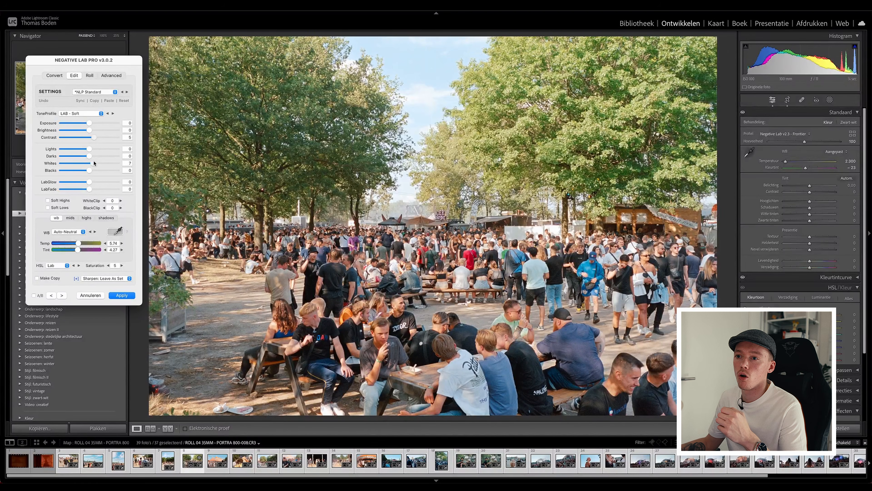
pyautogui.moveTo(89, 171); pyautogui.dragTo(85, 170)
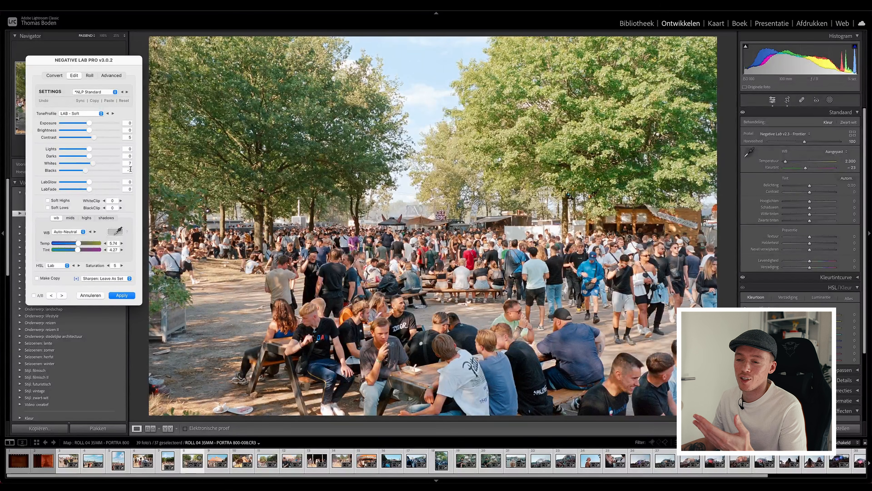
pyautogui.moveTo(89, 149); pyautogui.dragTo(92, 149)
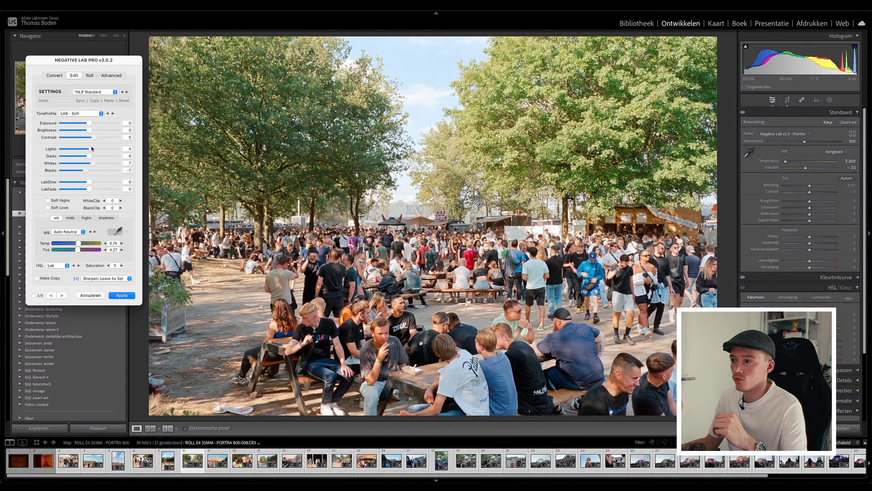
pyautogui.moveTo(89, 155); pyautogui.dragTo(81, 156)
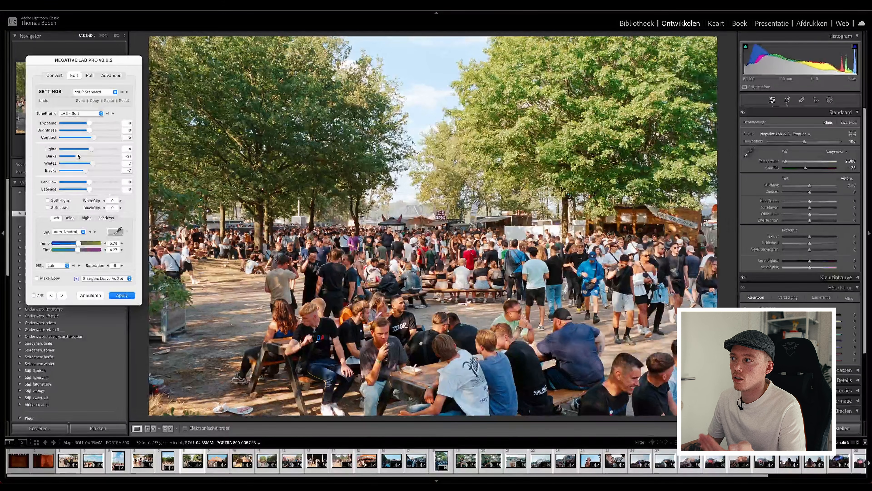
pyautogui.moveTo(79, 155); pyautogui.dragTo(76, 156)
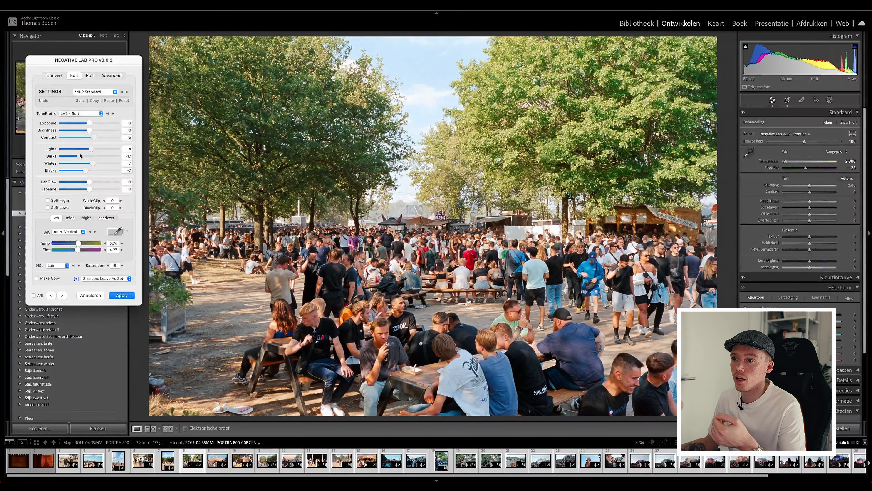
pyautogui.moveTo(78, 156); pyautogui.dragTo(78, 156)
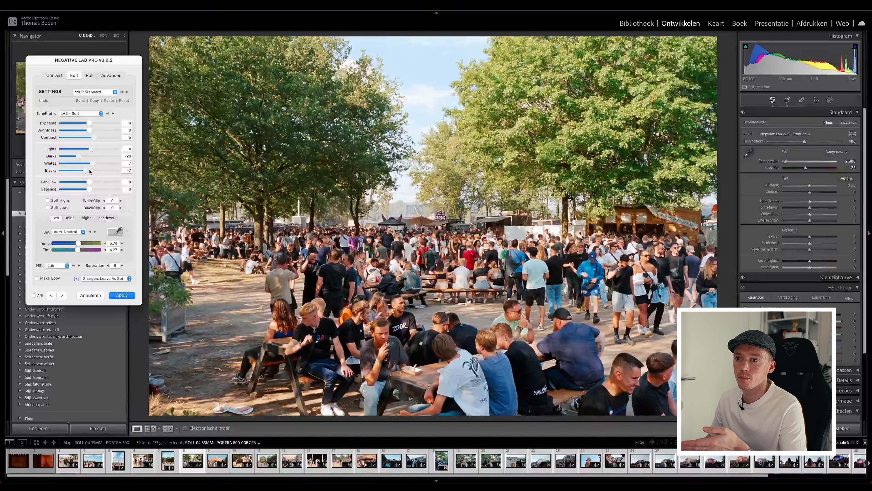
# Try LabGlow at 24 and reset it to 0, and toggle Soft Highs and Soft Lows on and off to compare their effect.
pyautogui.click(94, 183)
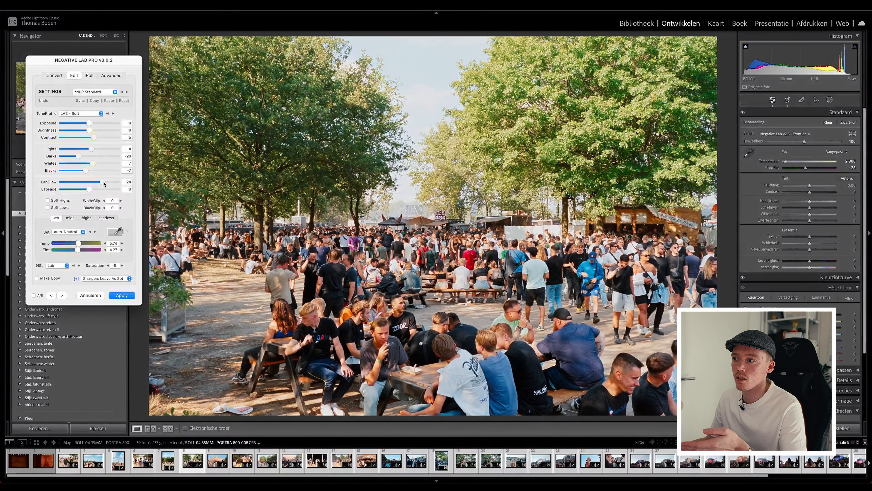
pyautogui.moveTo(95, 184); pyautogui.dragTo(88, 184)
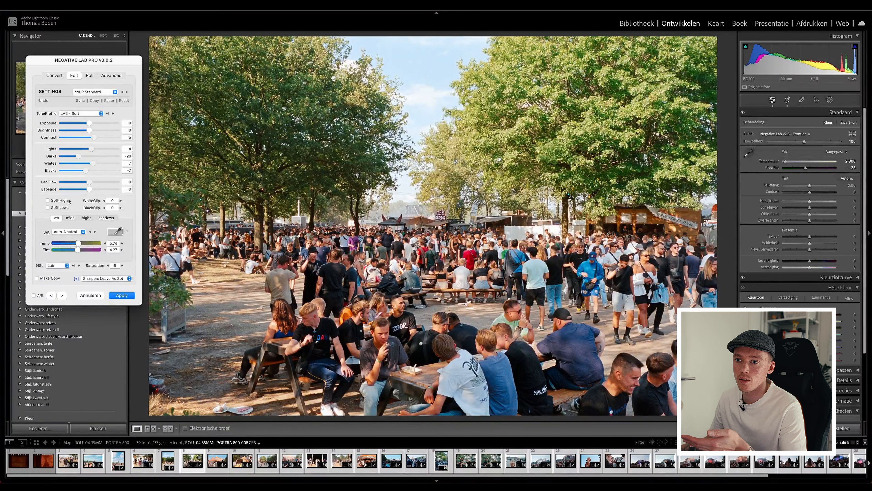
pyautogui.click(60, 200)
pyautogui.click(61, 200)
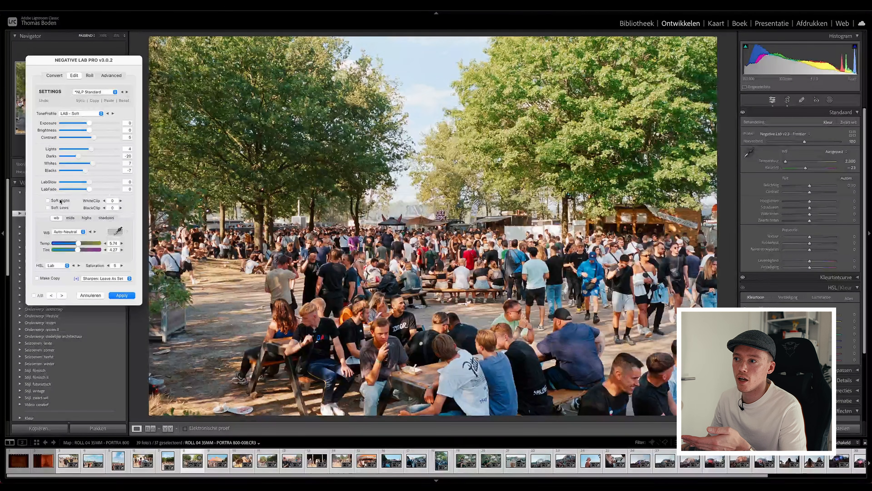
pyautogui.click(60, 207)
pyautogui.click(60, 208)
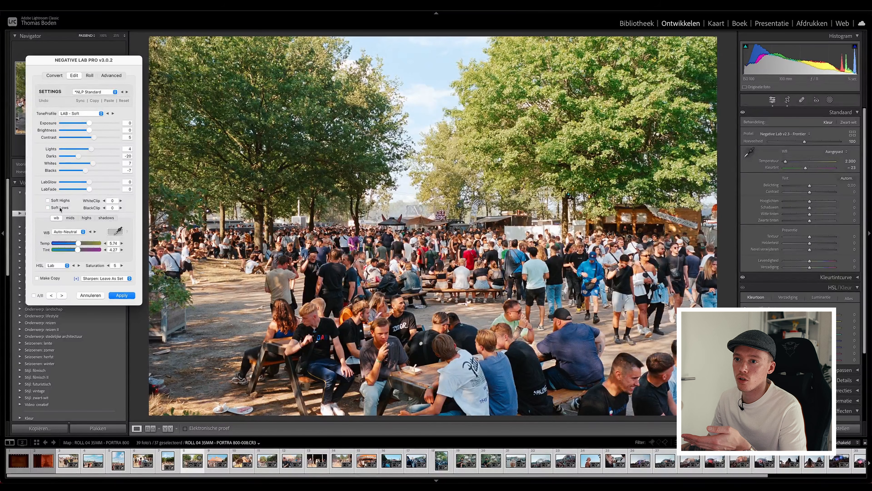
pyautogui.click(60, 200)
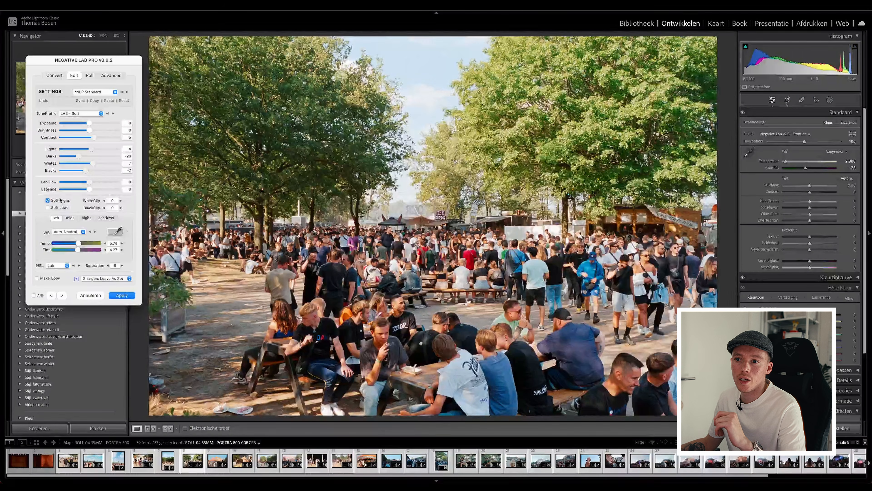
pyautogui.click(60, 200)
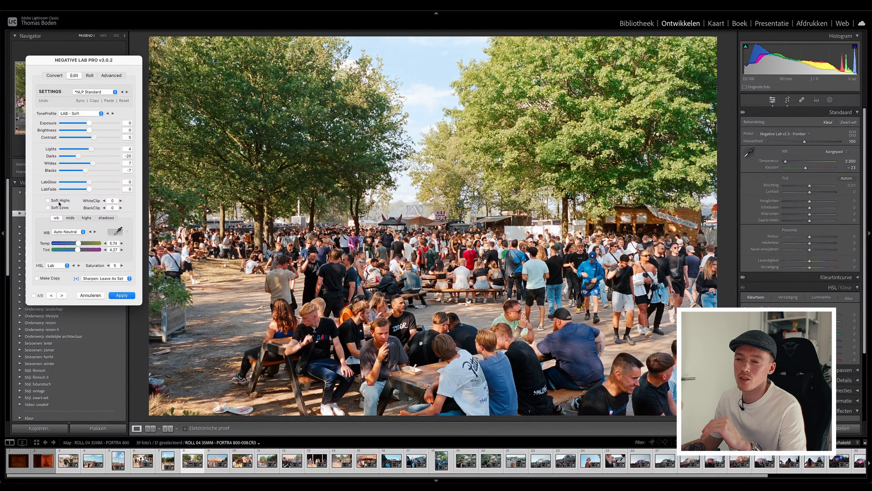
pyautogui.click(59, 202)
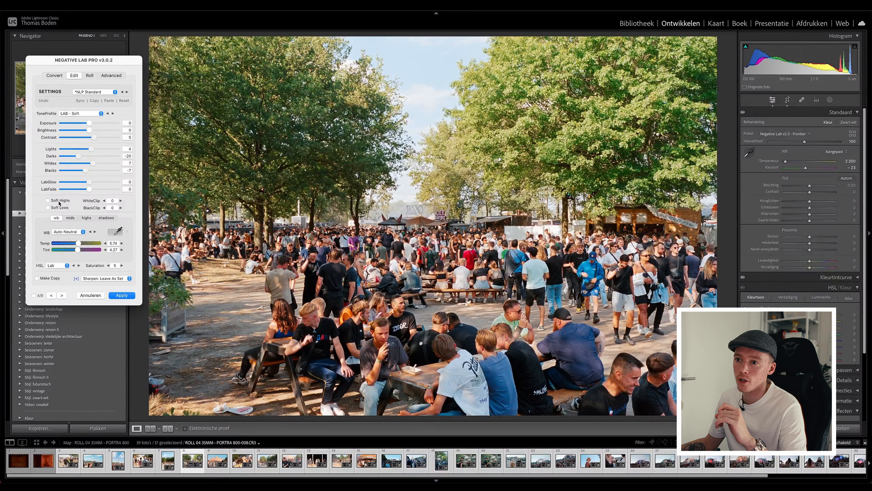
pyautogui.click(59, 203)
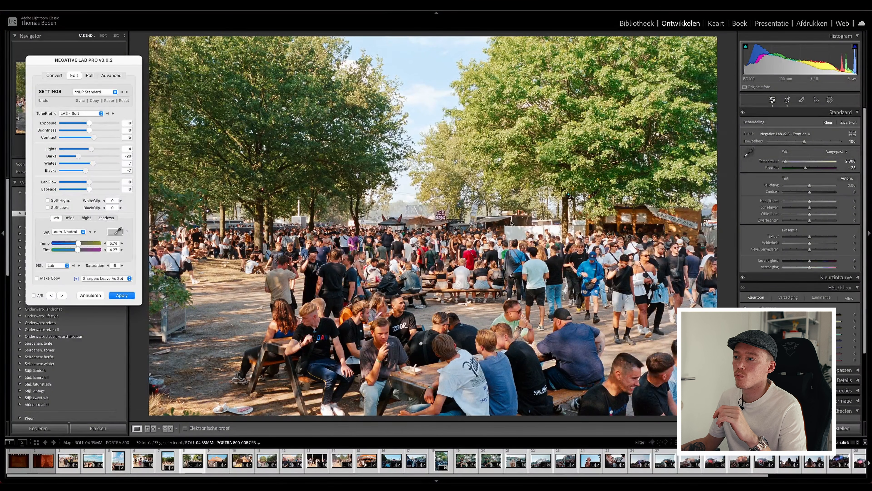
# Try a different WhiteClip value on the picnic-table crowd photo and return it to 0.
pyautogui.click(104, 201)
pyautogui.click(105, 201)
pyautogui.click(104, 201)
pyautogui.click(104, 201)
pyautogui.click(120, 200)
pyautogui.click(121, 201)
pyautogui.click(121, 201)
pyautogui.click(121, 201)
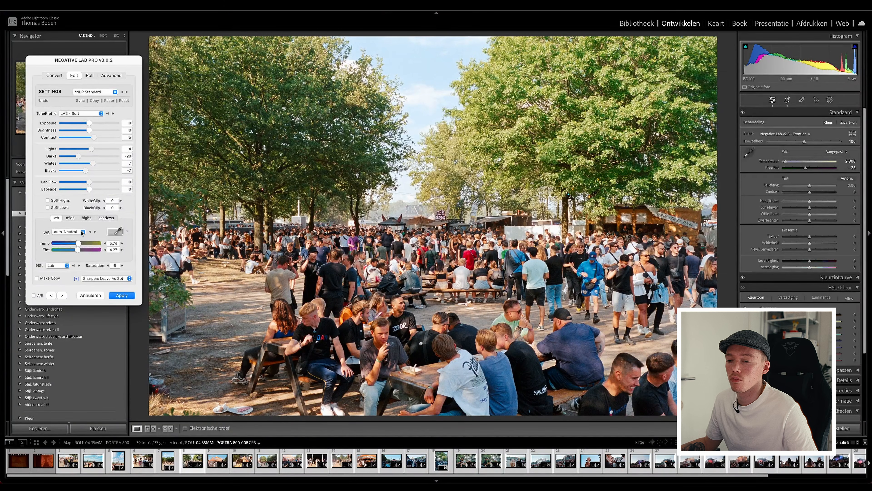
# Warm the crowd photo's overall white balance by setting Temp to 8.
pyautogui.click(82, 244)
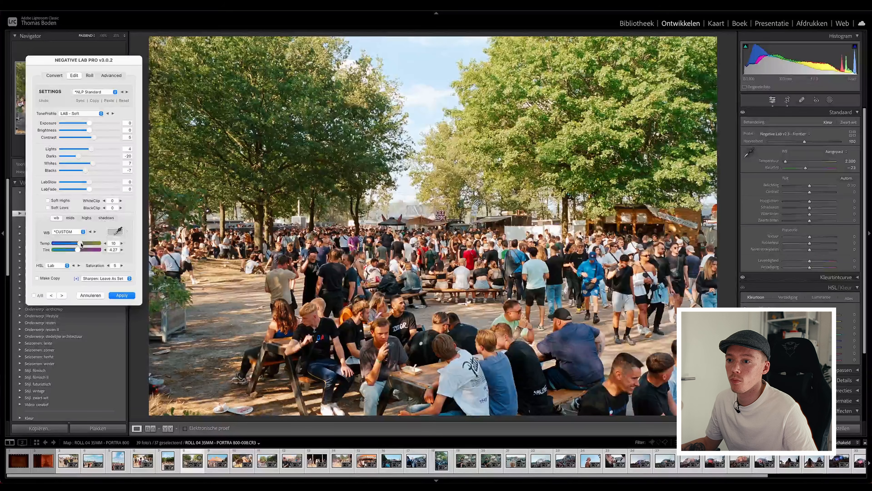
pyautogui.click(81, 243)
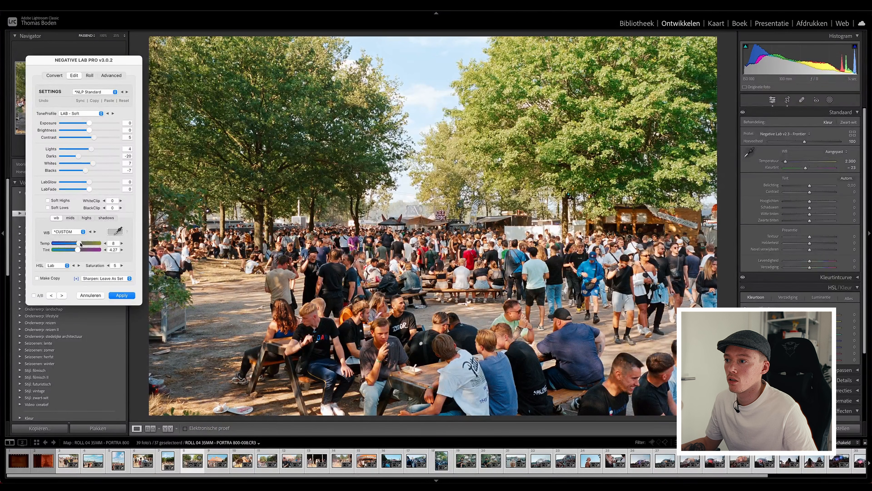
pyautogui.moveTo(81, 244); pyautogui.dragTo(80, 244)
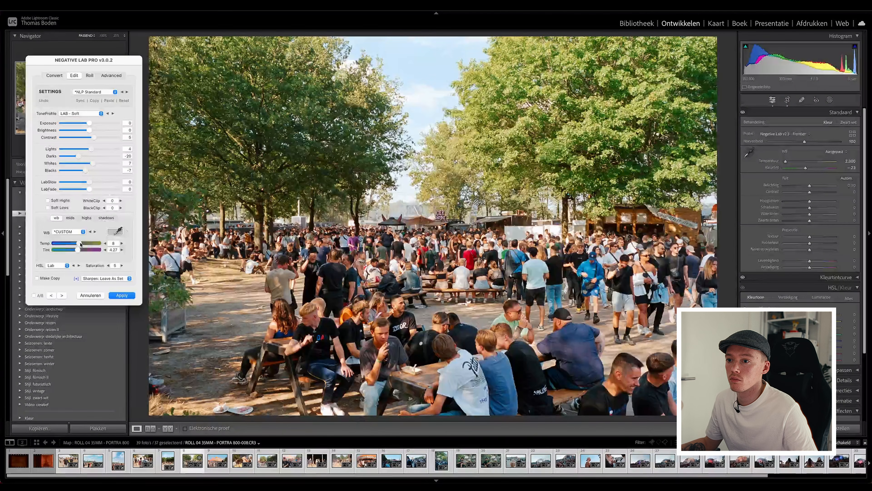
# Try the HSL profiles None, Natural, Lab, Crystal and Pakon in turn on the crowd photo to compare their colours.
pyautogui.click(57, 266)
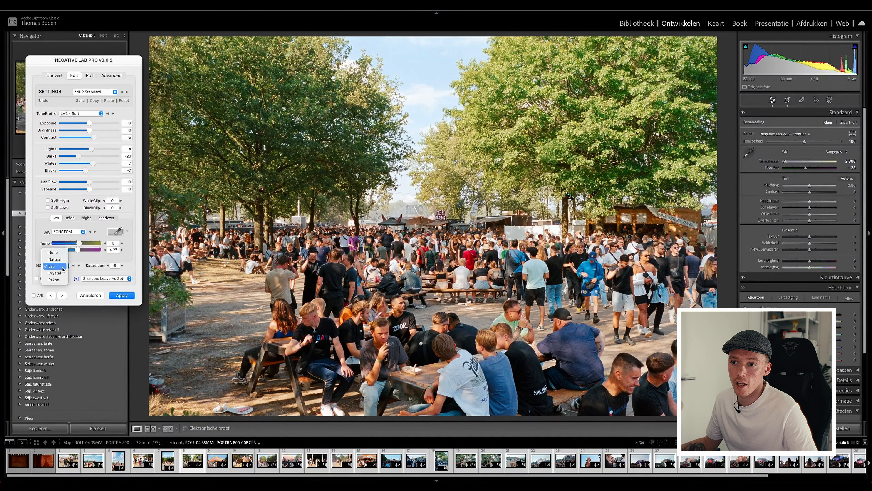
pyautogui.click(53, 252)
pyautogui.click(59, 266)
pyautogui.click(58, 273)
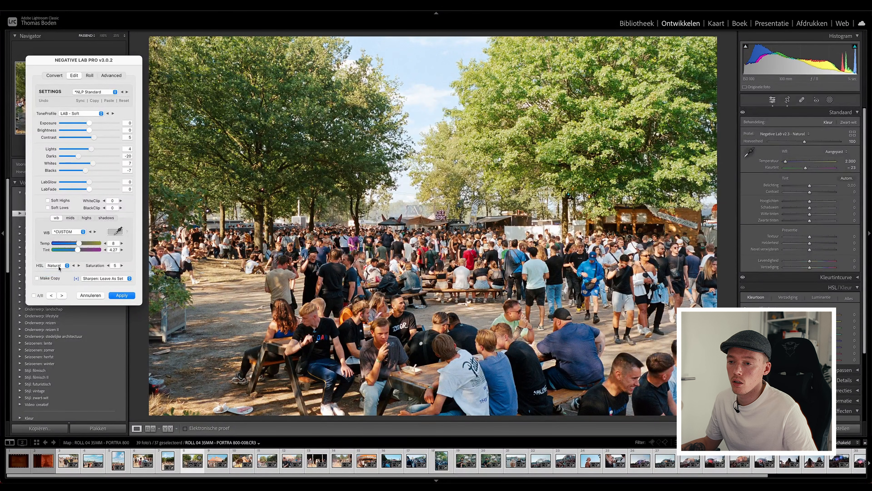
pyautogui.click(59, 268)
pyautogui.click(58, 273)
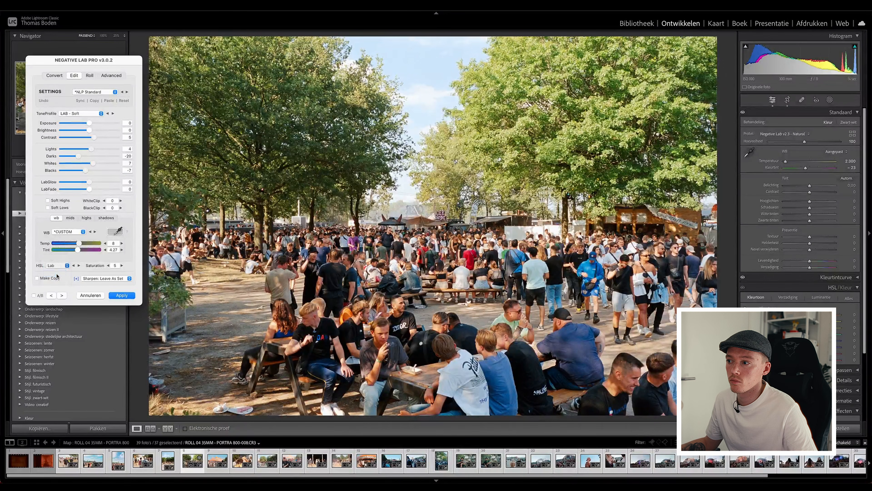
pyautogui.click(62, 269)
pyautogui.click(60, 272)
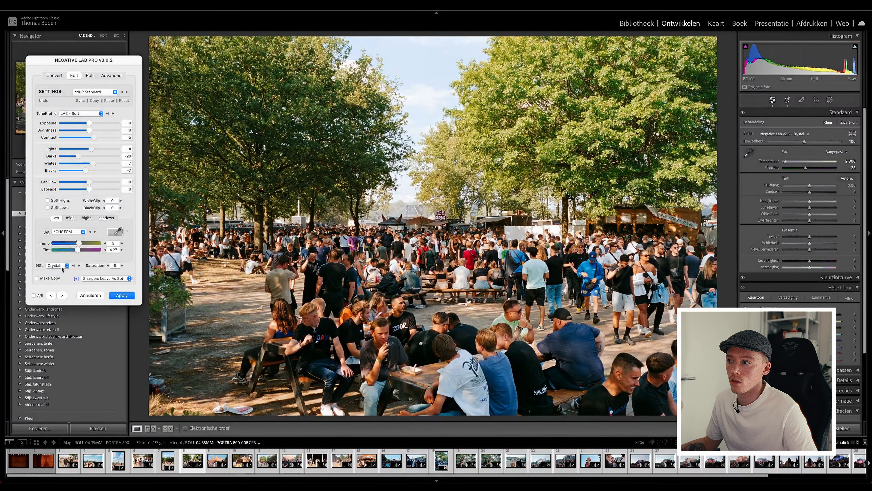
pyautogui.click(60, 268)
pyautogui.click(60, 272)
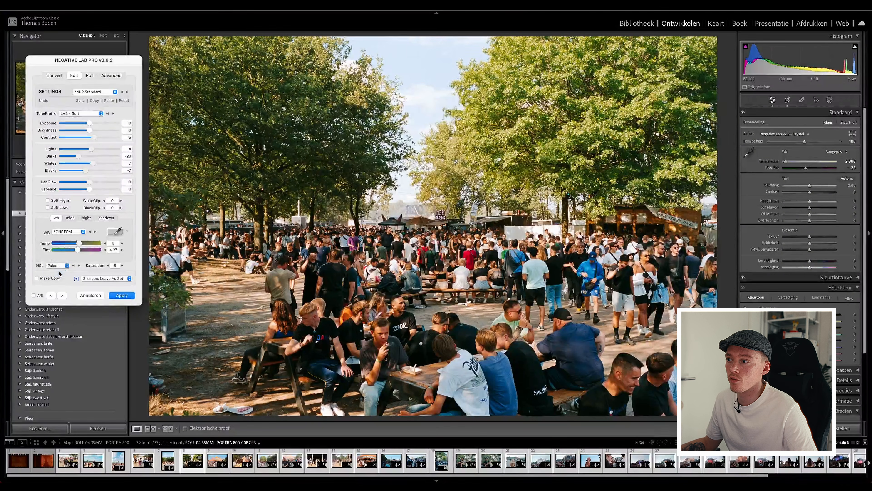
# Switch the HSL profile back to Lab, compare it once more with Natural, and keep Lab.
pyautogui.click(61, 267)
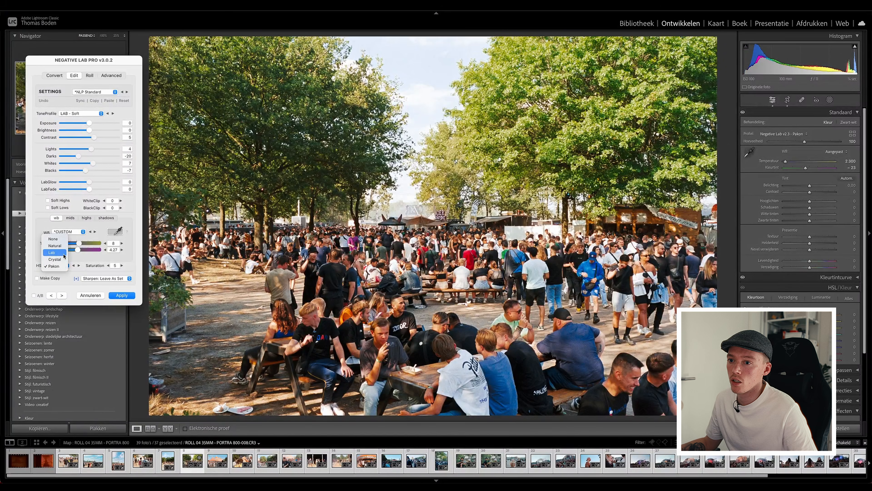
pyautogui.click(52, 252)
pyautogui.click(60, 267)
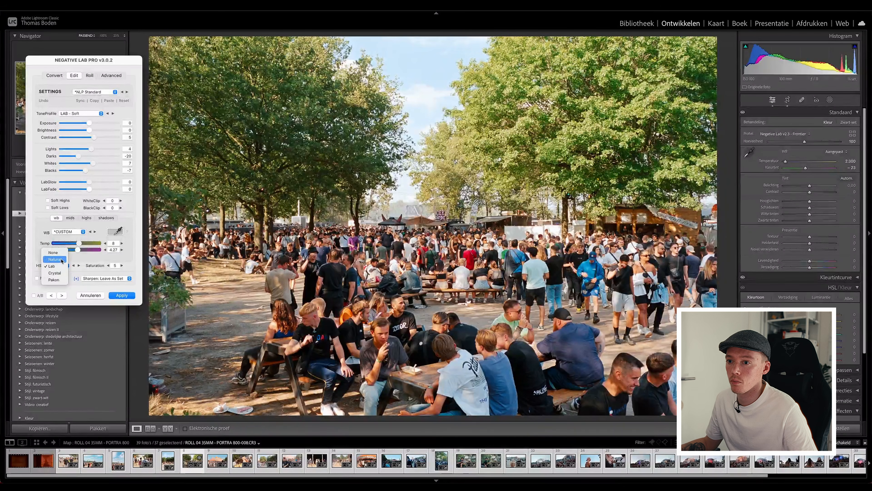
pyautogui.click(61, 260)
pyautogui.click(59, 268)
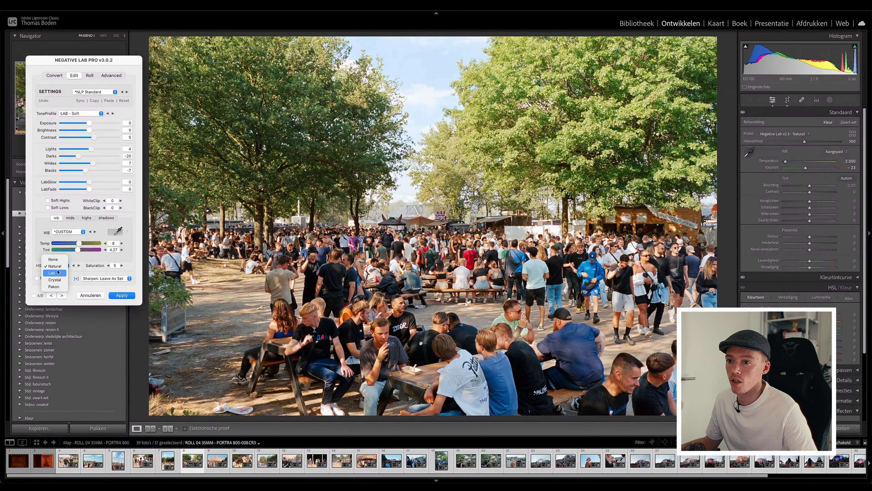
pyautogui.click(57, 272)
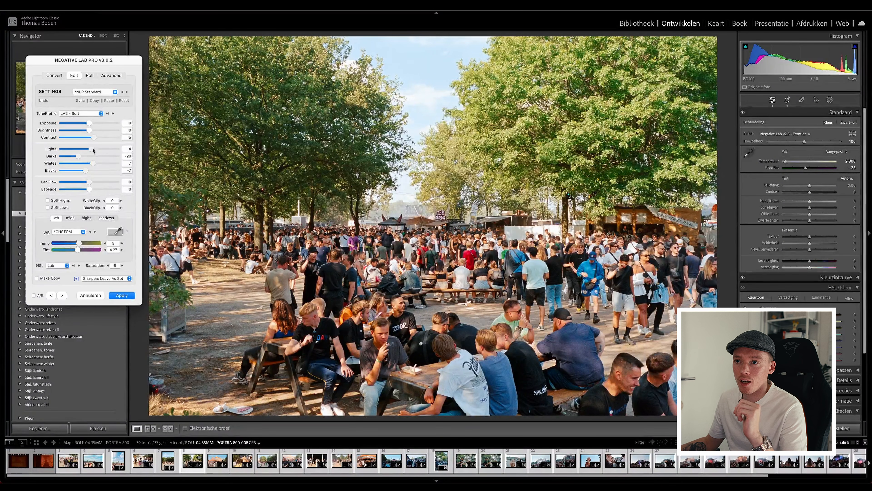
# Try raising the crowd photo's Lights to 29 and undo the change.
pyautogui.moveTo(91, 150); pyautogui.dragTo(103, 151)
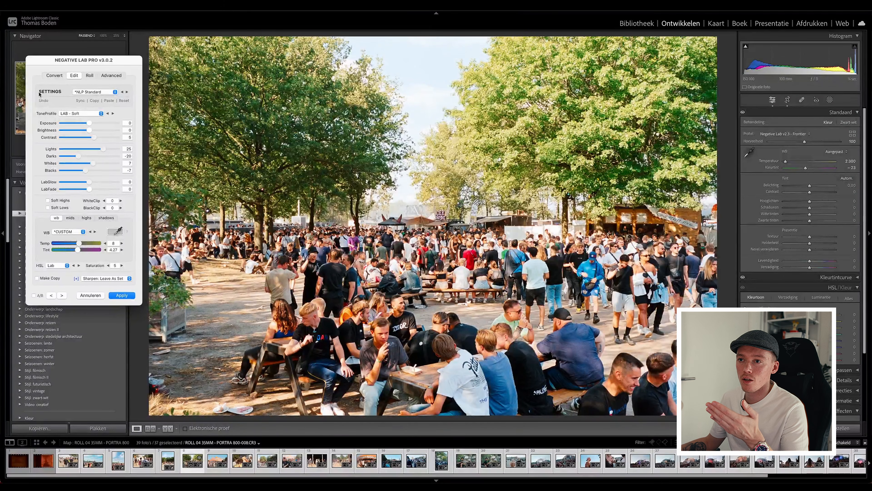
pyautogui.click(43, 101)
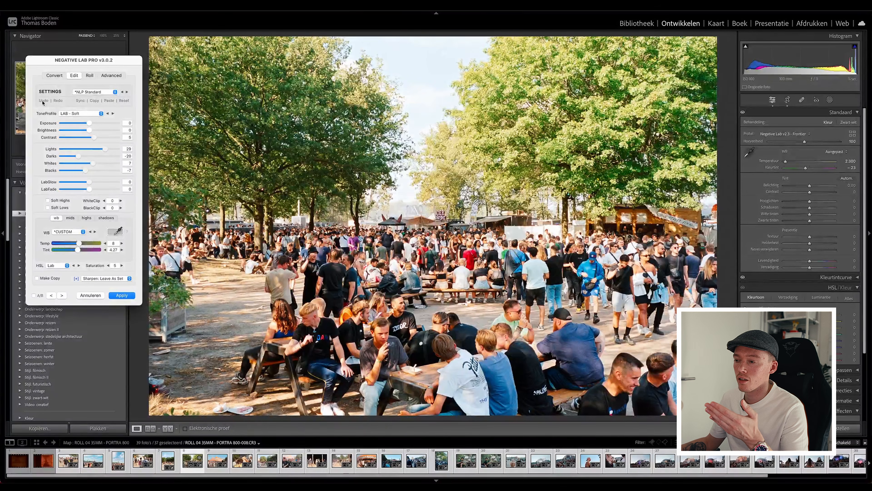
pyautogui.click(43, 100)
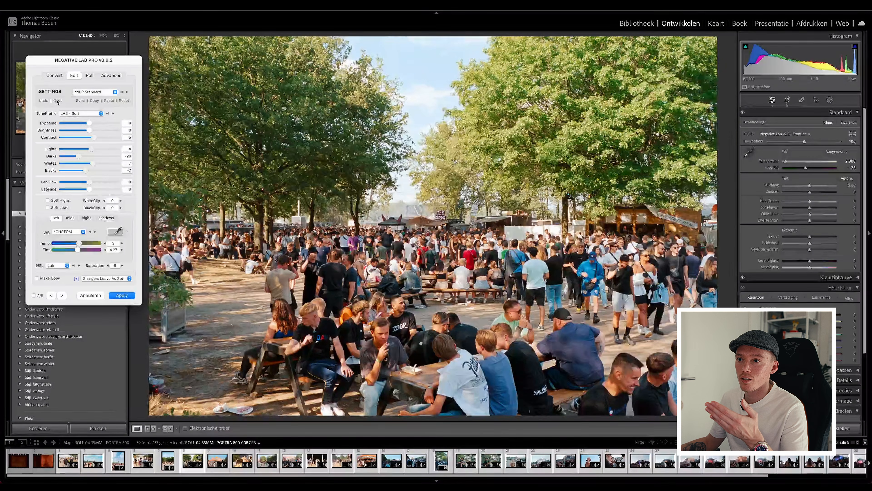
# Redo and undo the Lights change repeatedly to compare both versions, leaving Lights at 4.
pyautogui.click(57, 101)
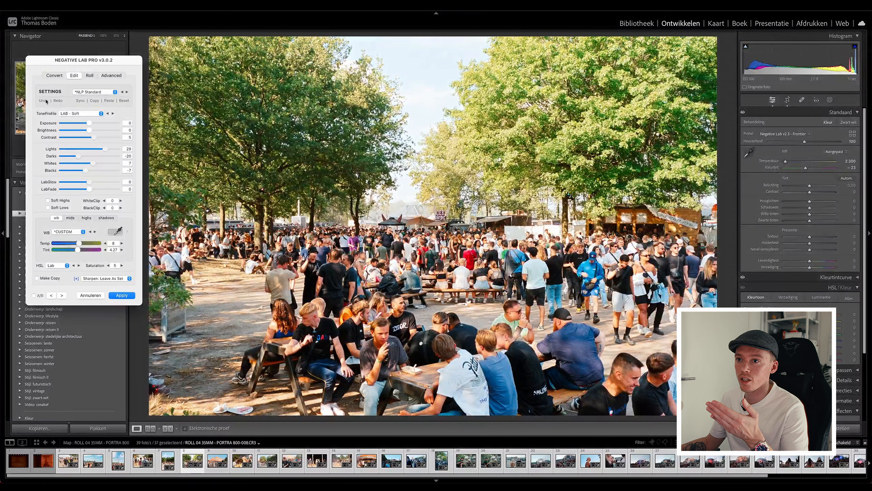
pyautogui.click(44, 100)
pyautogui.click(57, 101)
pyautogui.click(44, 101)
pyautogui.click(58, 100)
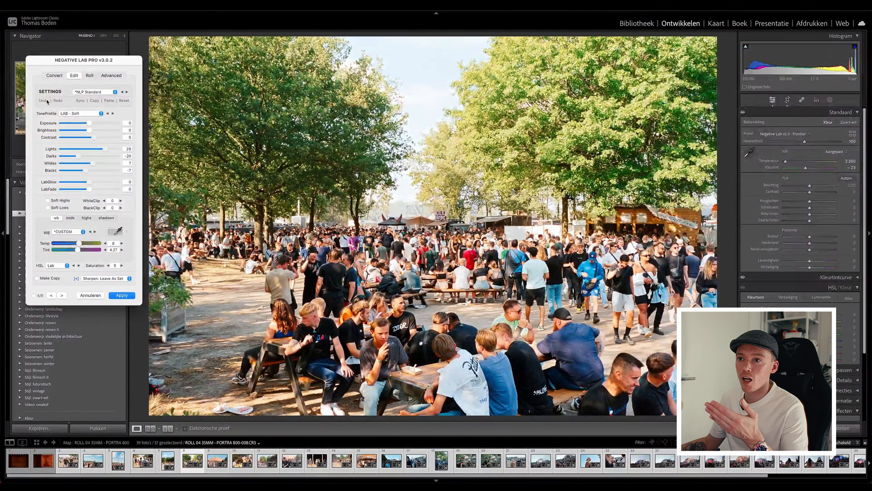
pyautogui.click(47, 102)
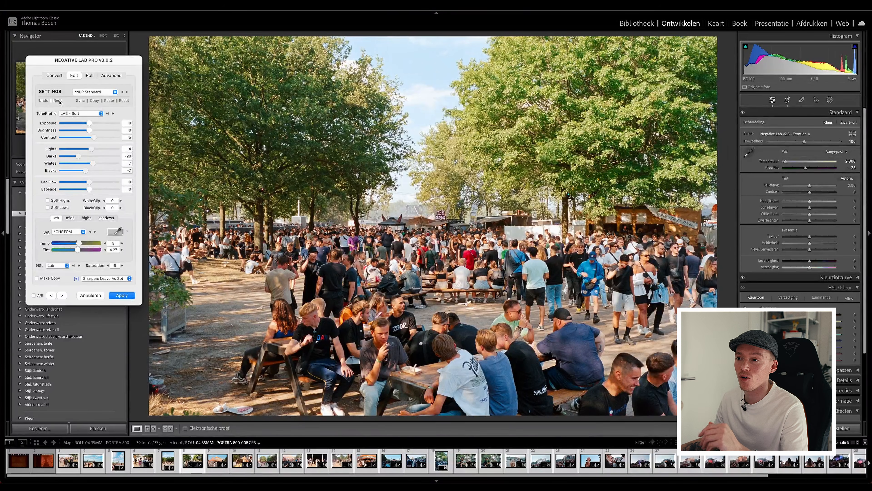
pyautogui.click(44, 102)
pyautogui.click(55, 102)
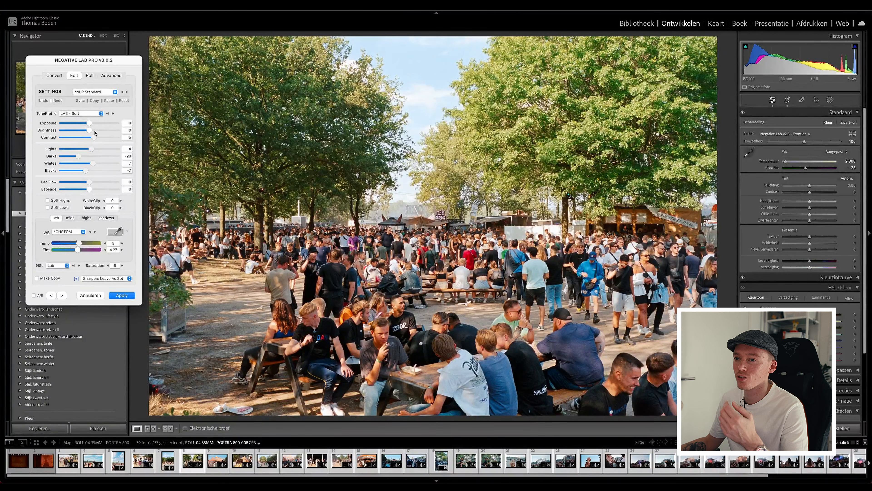
# Compare the crowd photo's initial LAB - Standard conversion with the edited LAB - Soft version, and return to the edited settings.
pyautogui.click(44, 101)
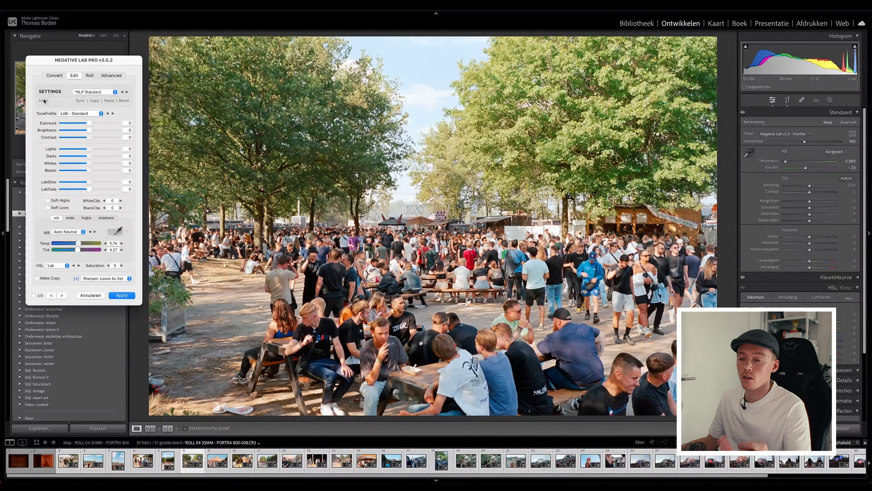
pyautogui.click(44, 100)
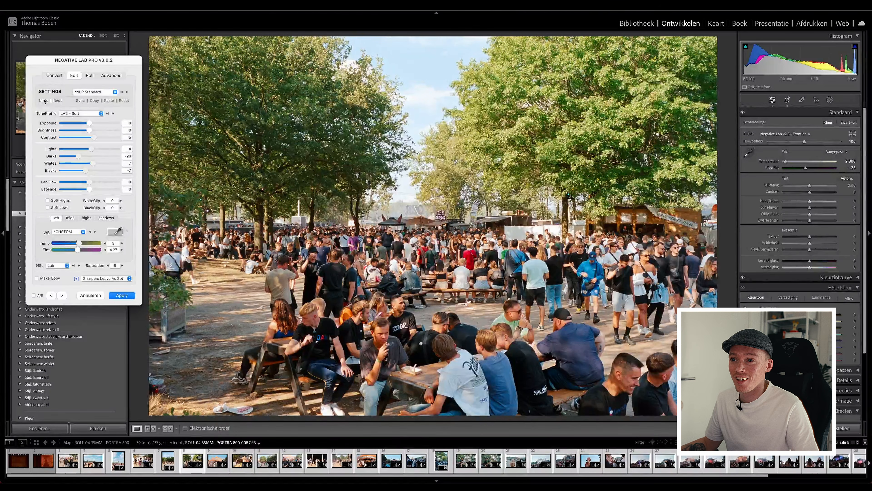
pyautogui.click(57, 101)
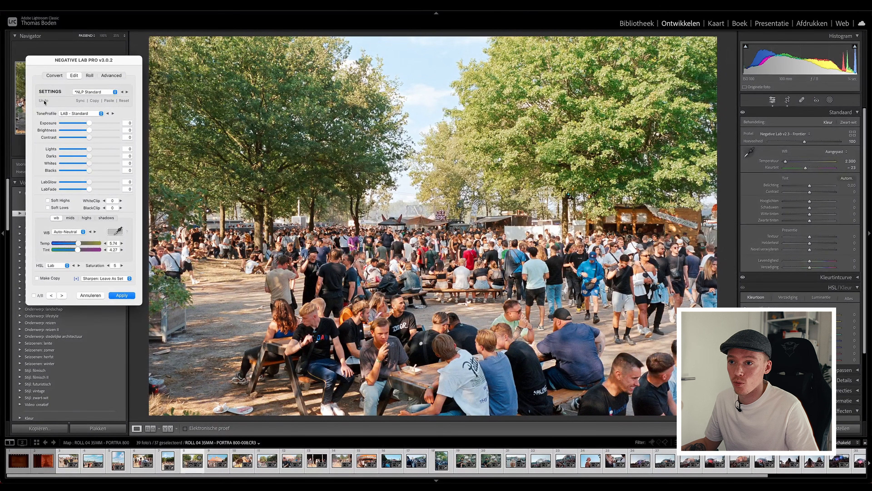
pyautogui.click(44, 101)
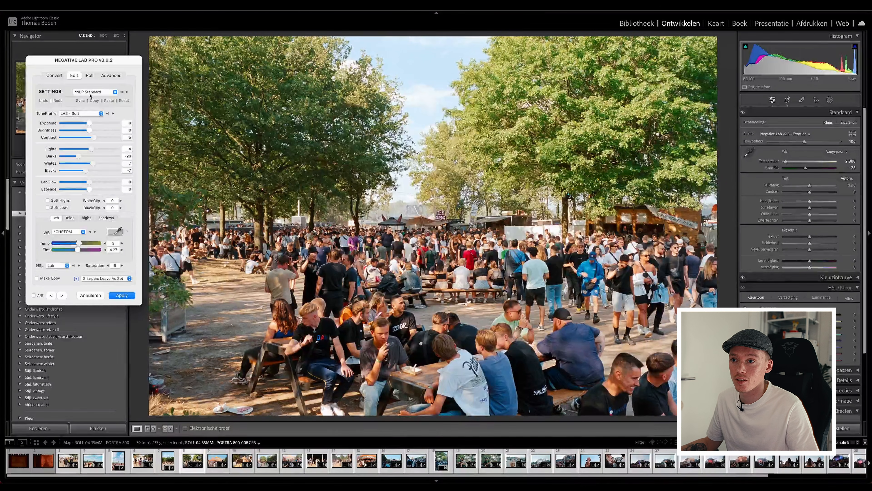
# Save the crowd photo's settings as a new preset named PORTRA 800 SUNNY DAY in the User group, with all settings included.
pyautogui.click(107, 91)
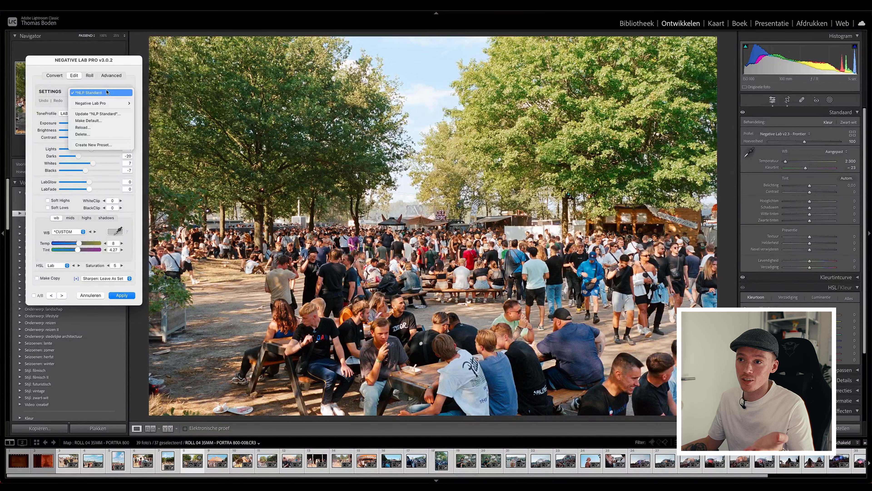
pyautogui.click(103, 144)
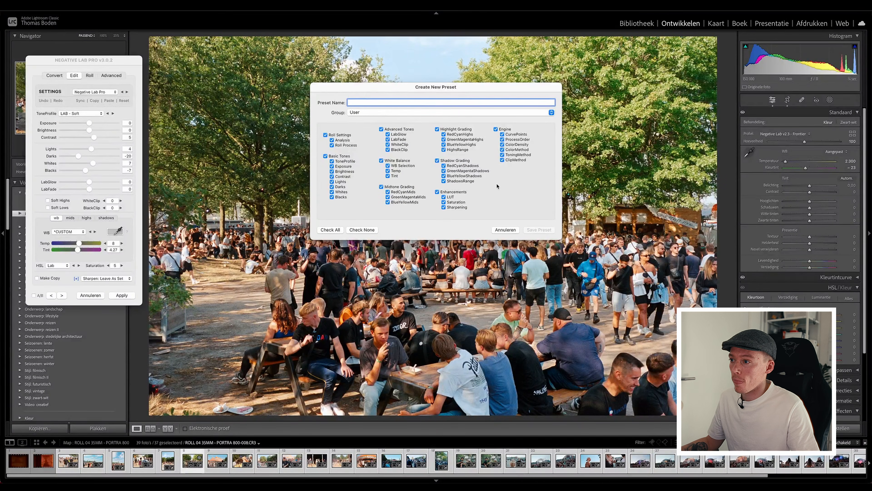
pyautogui.write('P')
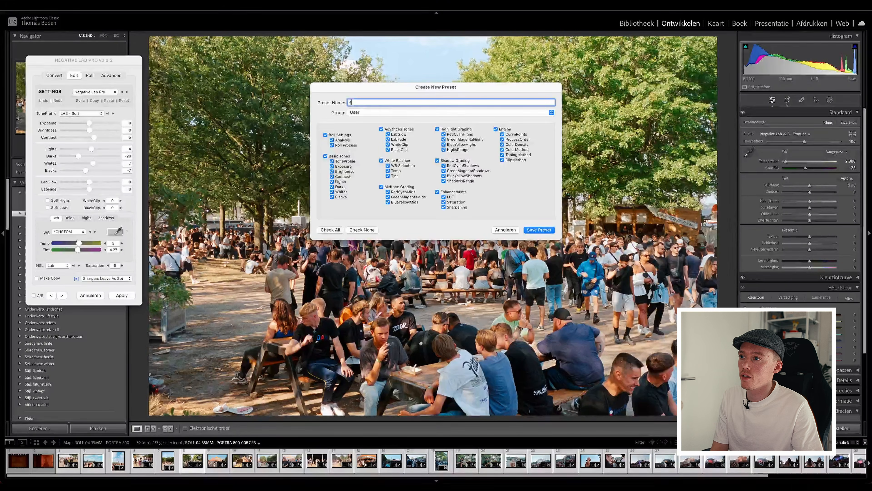
pyautogui.write('ORTRA 800 SUNNY DAY')
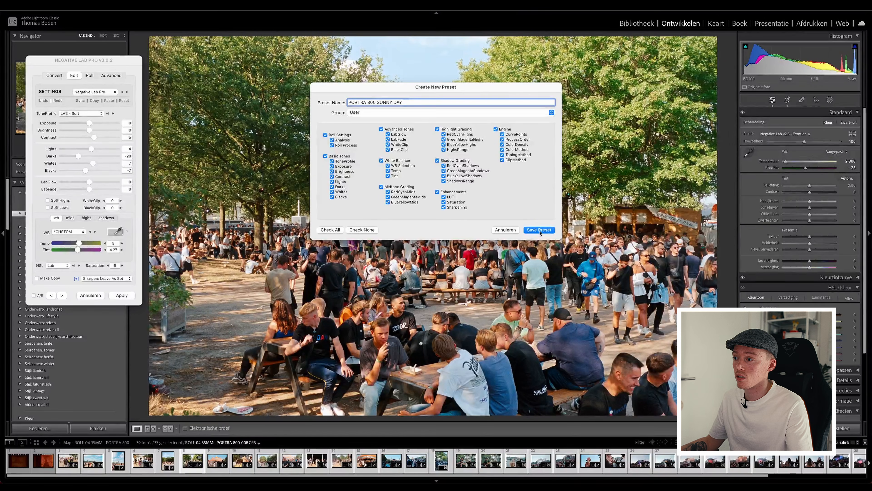
pyautogui.click(539, 230)
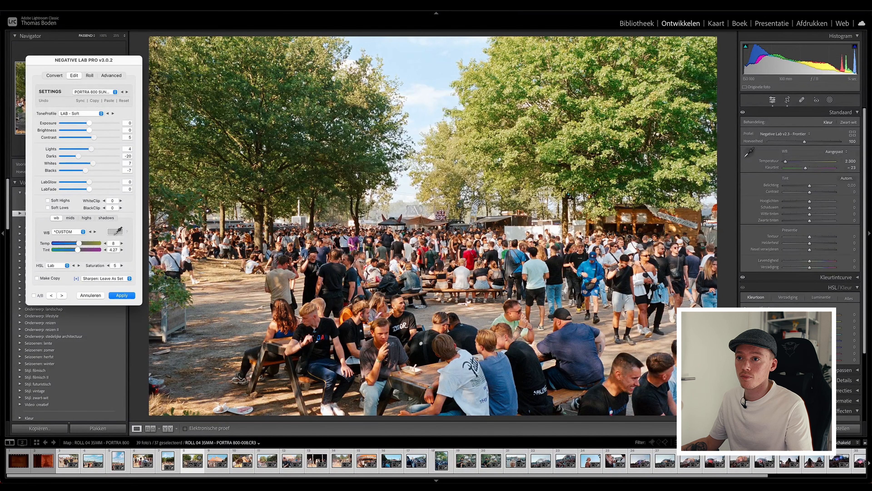
# Check the saved presets for the new one in the User group and leave the list without choosing anything.
pyautogui.click(94, 92)
pyautogui.moveTo(103, 110)
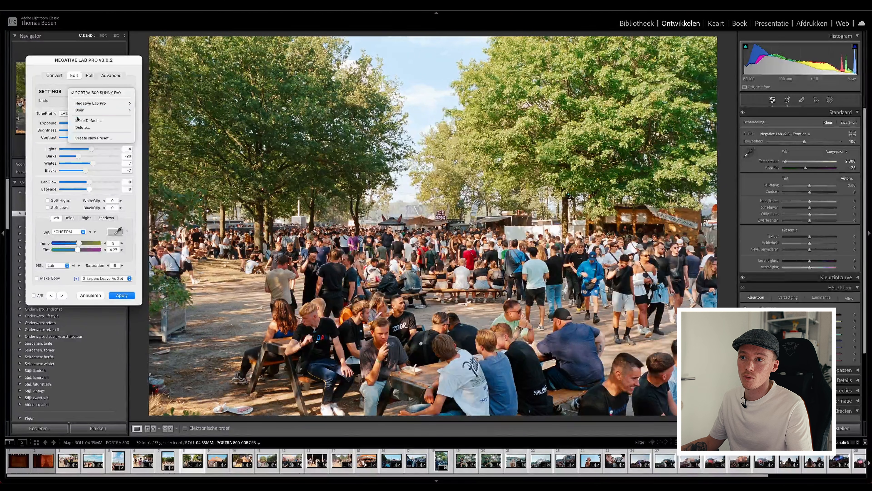
pyautogui.click(50, 112)
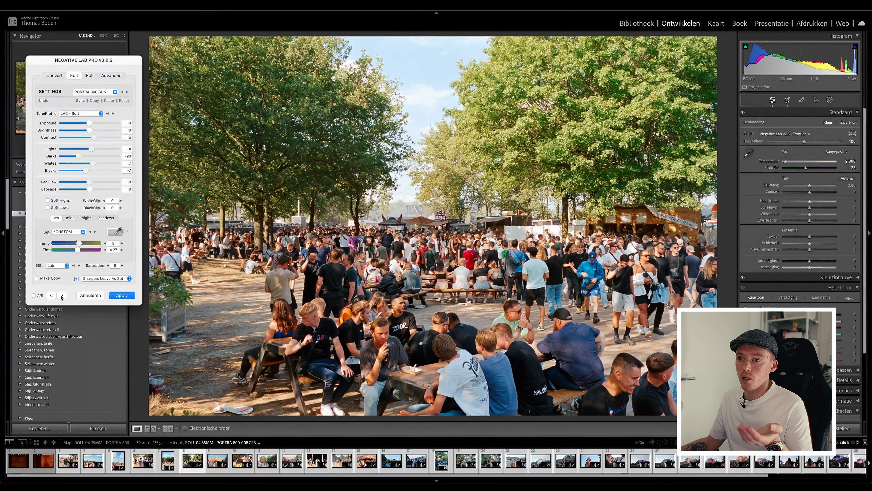
# Advance to the orange festival tent photo, frame 009, and apply the PORTRA 800 SUNNY DAY user preset.
pyautogui.click(62, 295)
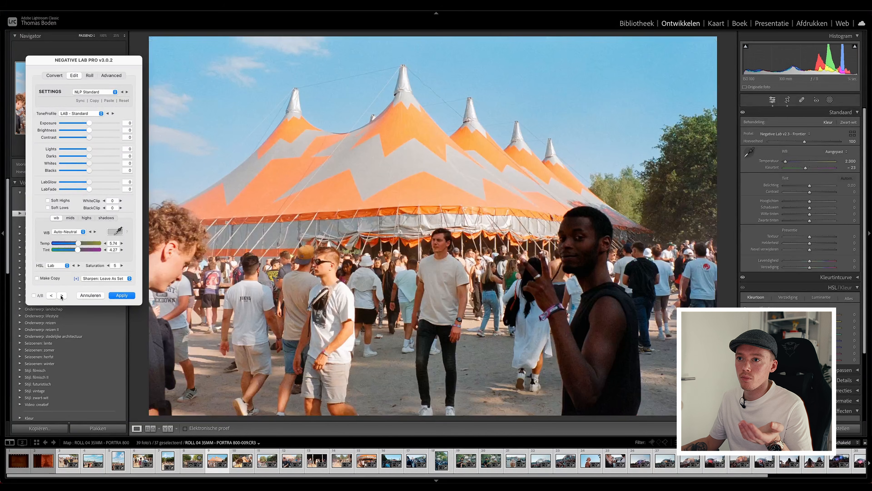
pyautogui.click(94, 92)
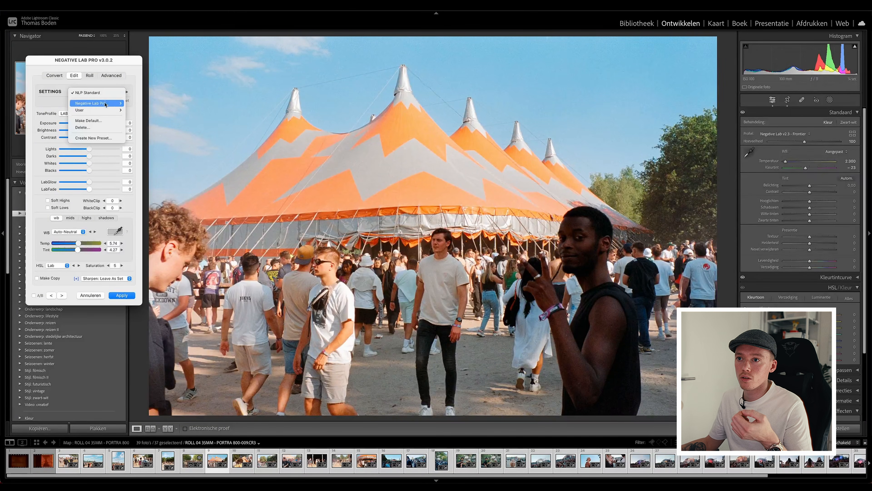
pyautogui.click(151, 110)
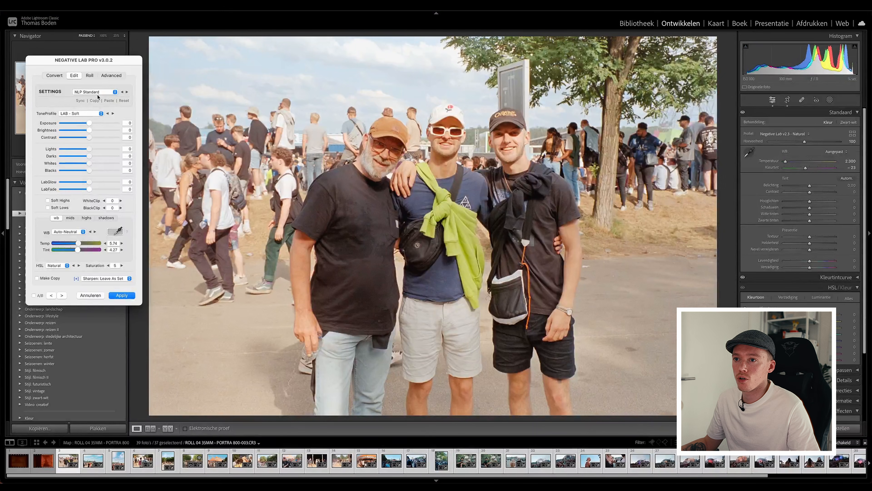
# Apply the PORTRA 800 SUNNY DAY user preset to the three-men portrait, frame 003, and set Darks to -18, Temp to 1 and Tint to 2.
pyautogui.click(109, 91)
pyautogui.moveTo(100, 111)
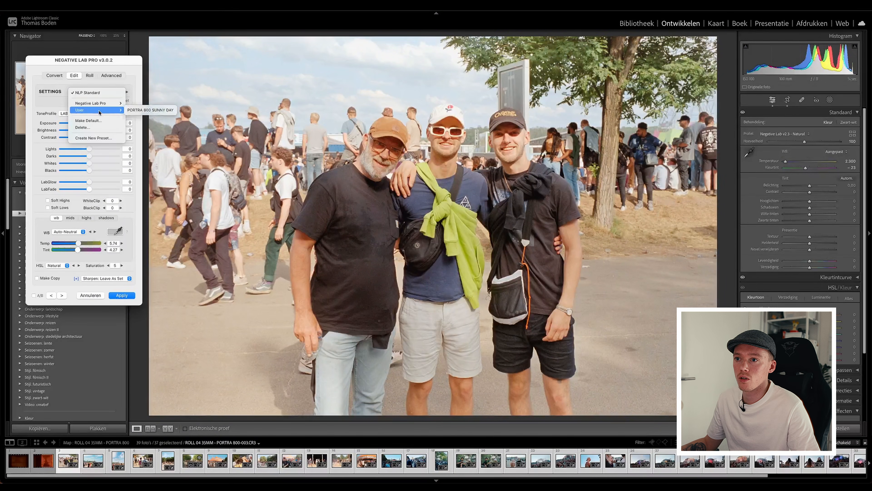
pyautogui.click(137, 113)
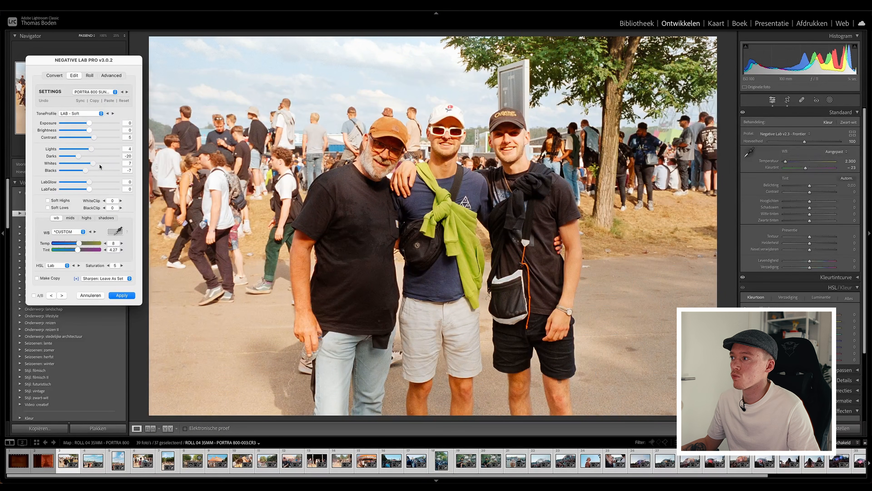
pyautogui.moveTo(79, 157); pyautogui.dragTo(80, 157)
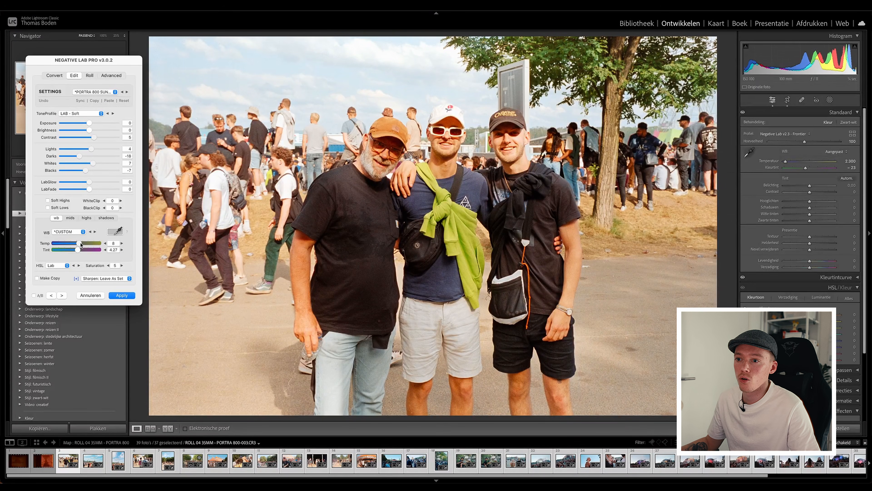
pyautogui.moveTo(81, 245); pyautogui.dragTo(77, 252)
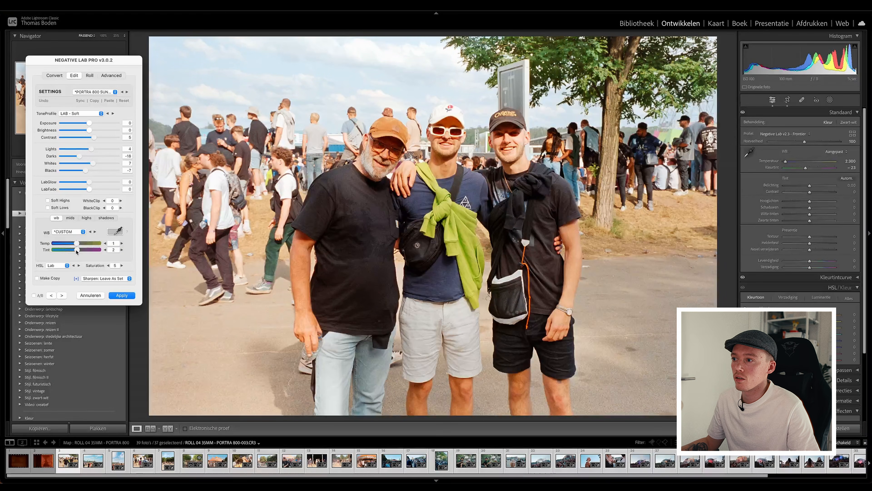
# Advance to the stage crowd photo, frame 004, and set its white balance to Temp 4 and Tint 7.
pyautogui.click(62, 296)
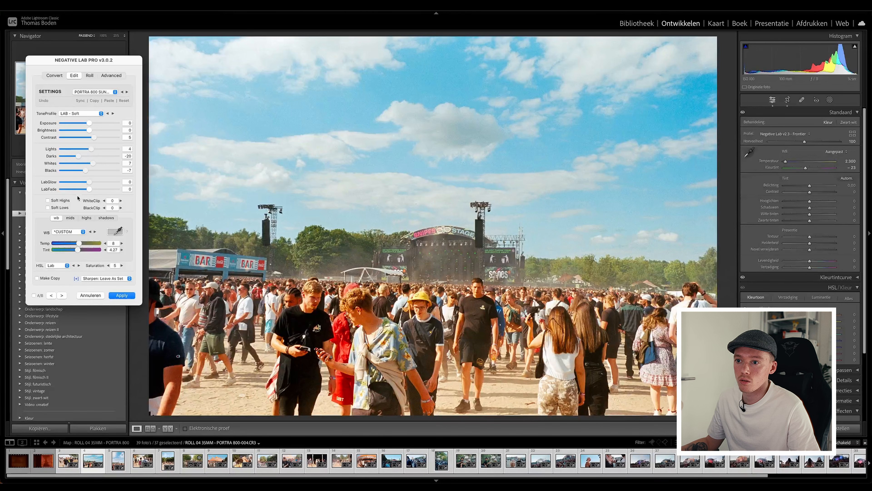
pyautogui.moveTo(78, 246); pyautogui.dragTo(77, 249)
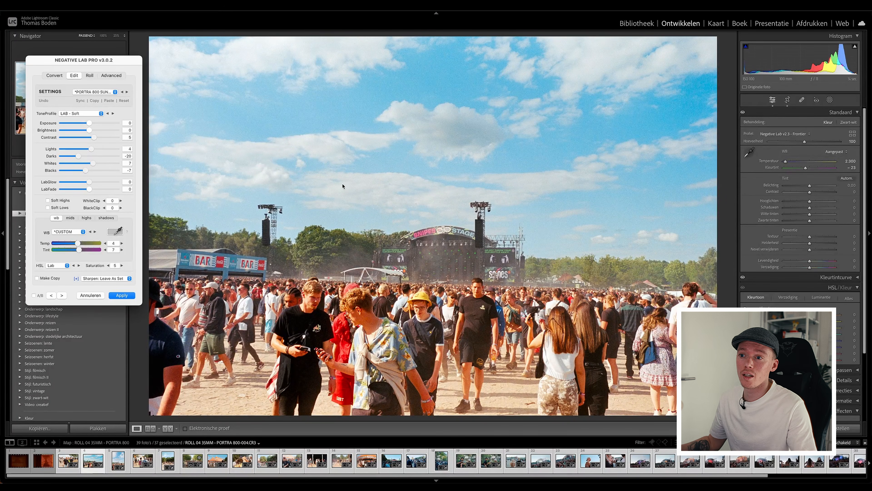
pyautogui.click(70, 217)
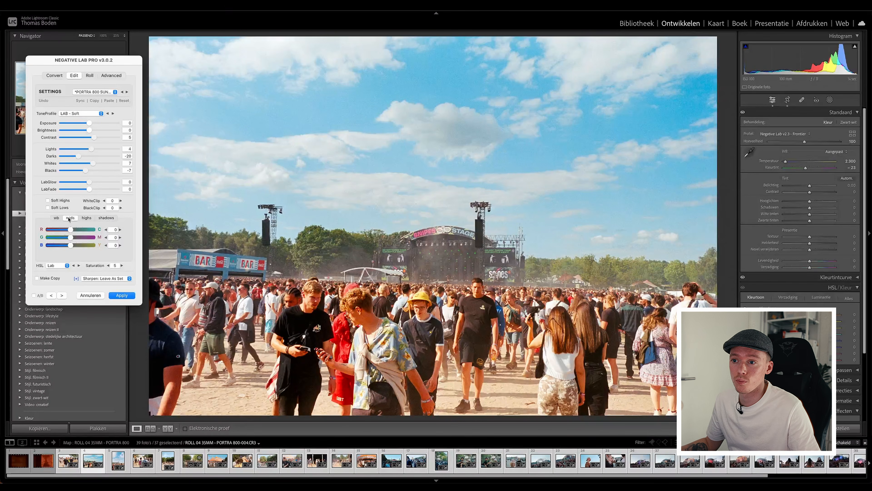
pyautogui.click(57, 217)
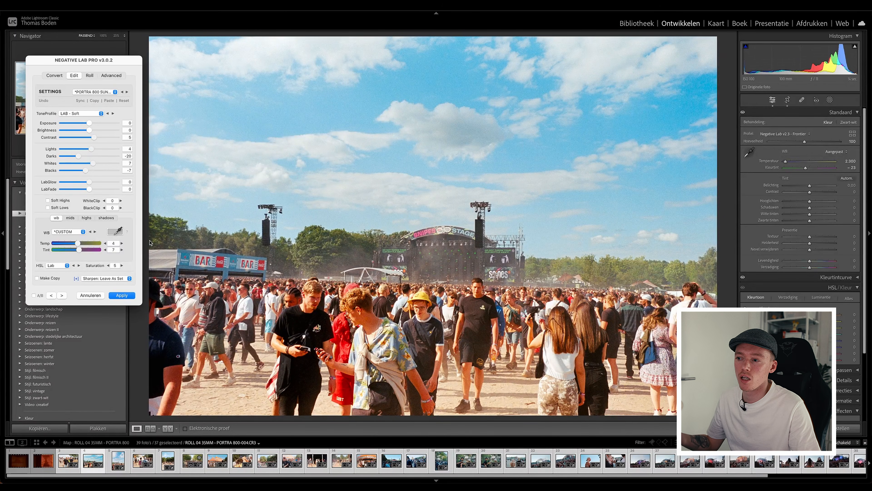
pyautogui.moveTo(78, 157); pyautogui.dragTo(76, 158)
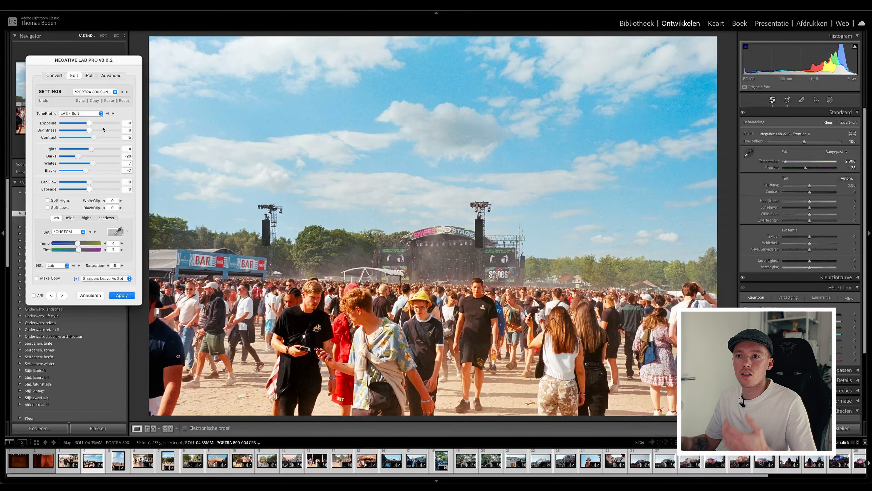
# Copy all of frame 004's settings and paste them onto the vertical crowd photo, frame 005.
pyautogui.click(94, 101)
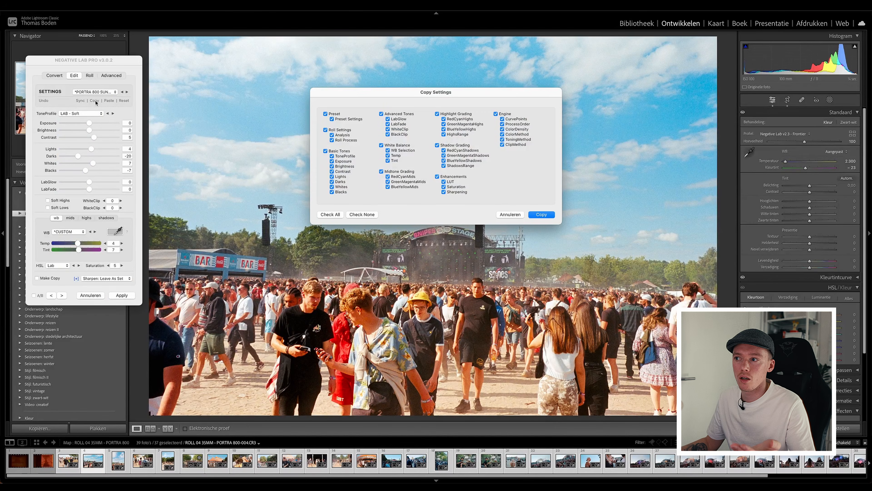
pyautogui.press('Return')
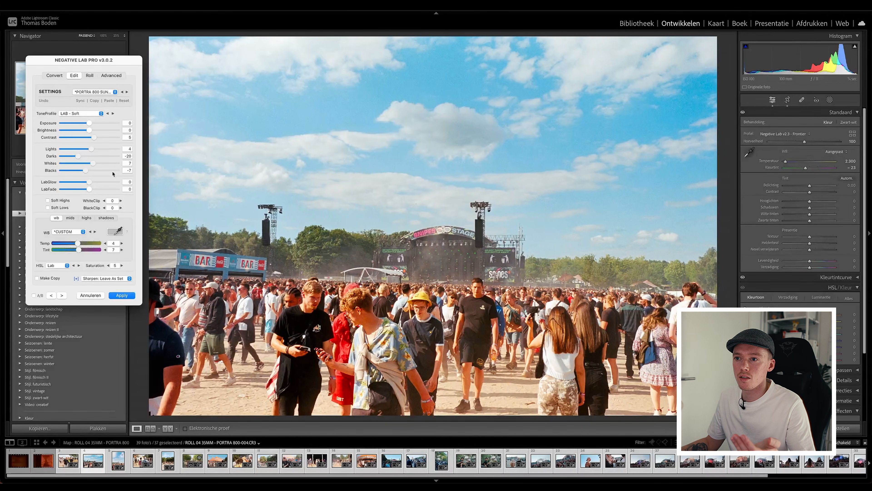
pyautogui.click(62, 296)
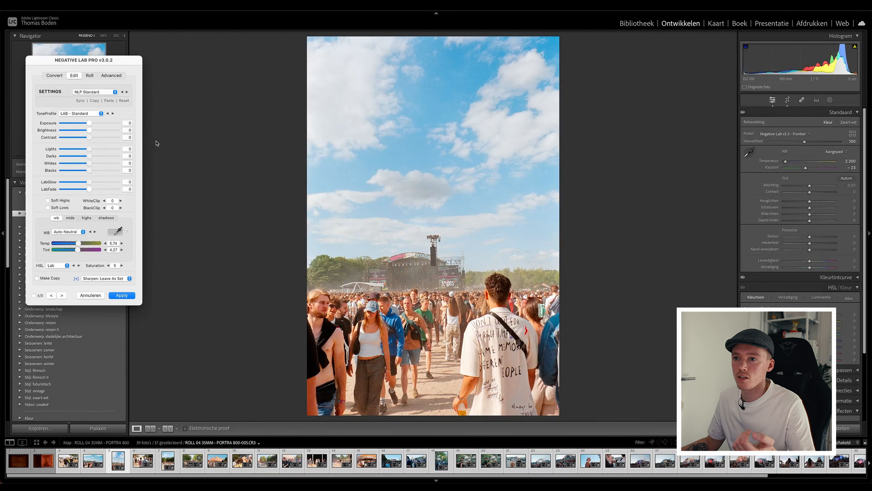
pyautogui.click(103, 101)
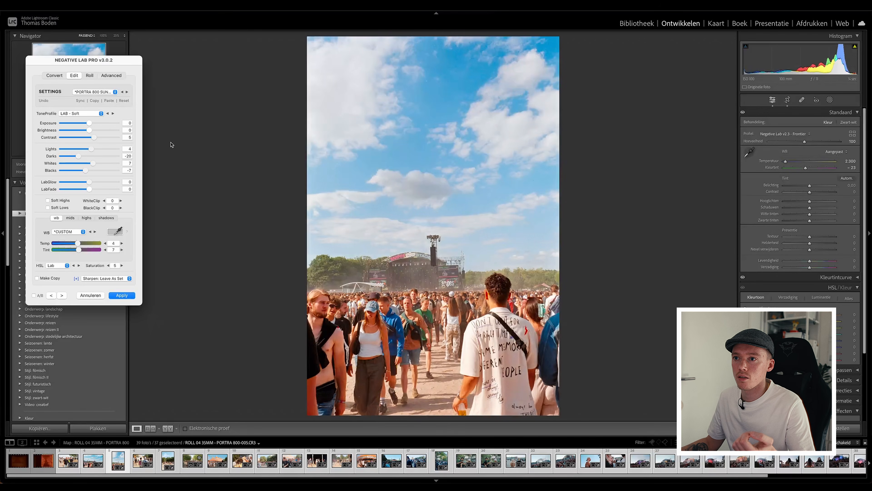
pyautogui.click(51, 295)
# Advance to the tree-lined path photo, frame 011, and apply the PORTRA 800 SUNNY DAY user preset.
pyautogui.click(62, 295)
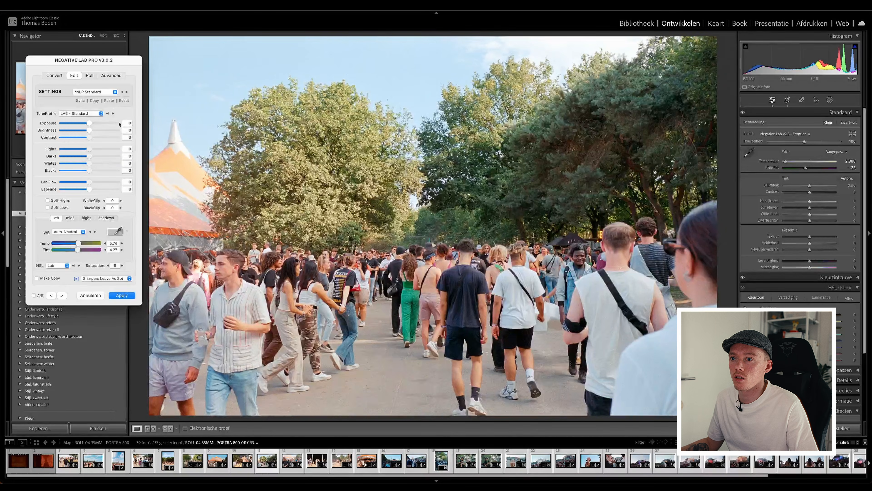
pyautogui.click(101, 93)
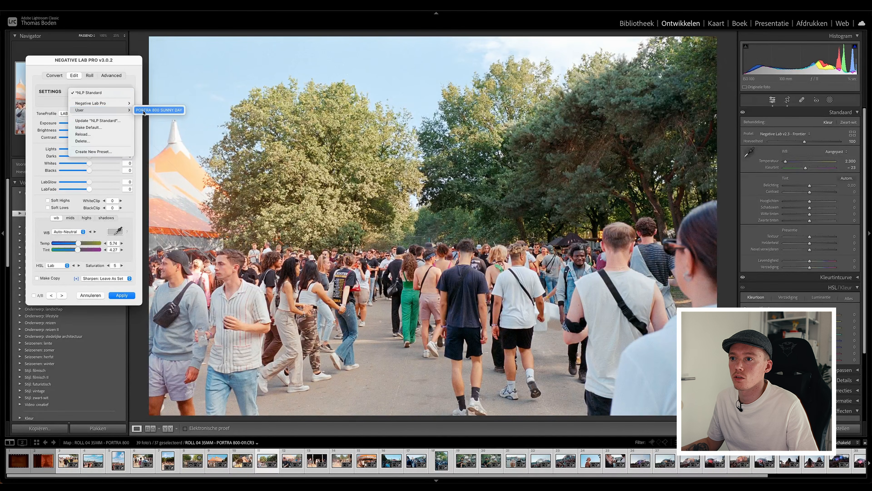
pyautogui.click(144, 111)
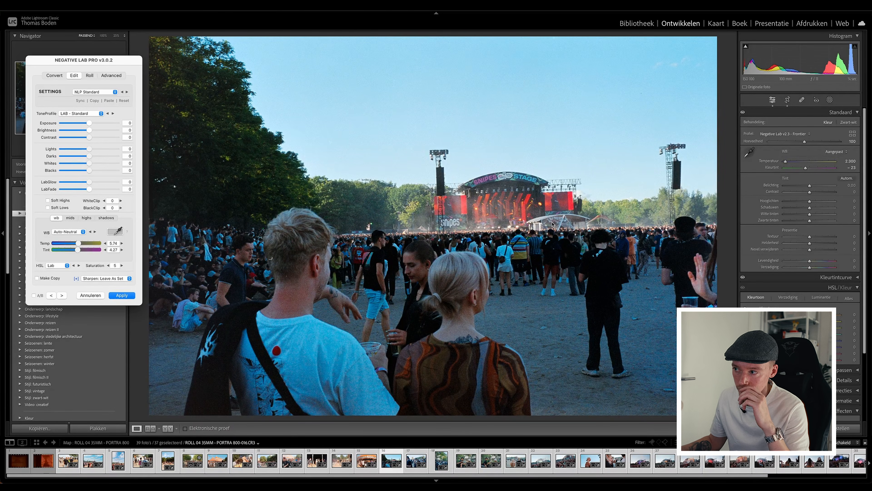
# Apply the PORTRA 800 SUNNY DAY user preset to the shaded couple facing the stage, frame 016.
pyautogui.click(94, 92)
pyautogui.moveTo(103, 110)
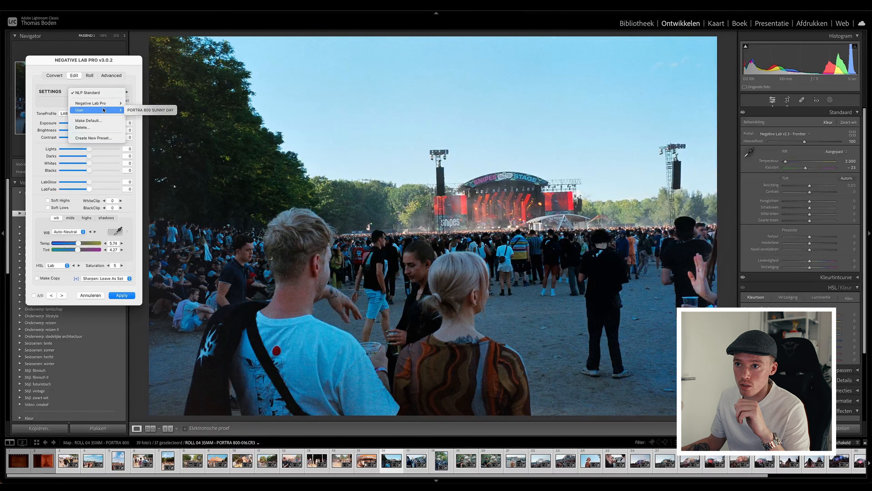
pyautogui.click(147, 110)
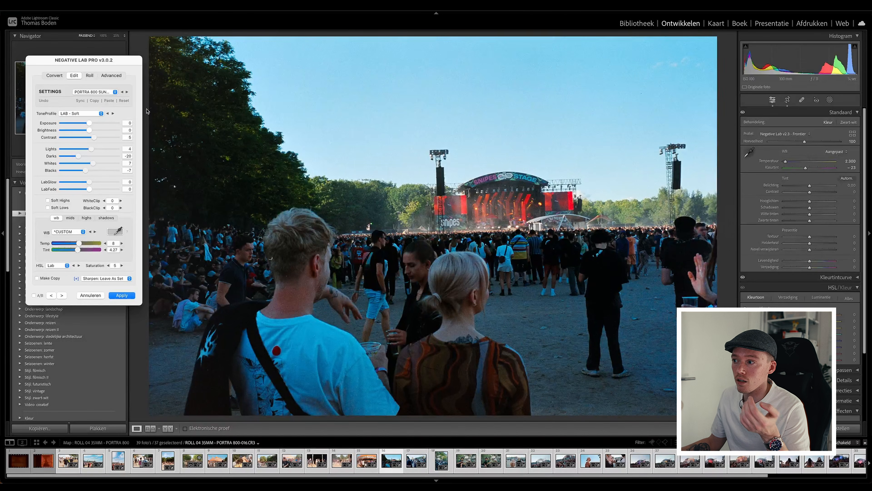
# Fine-tune frame 016 with Lights 18, Darks -6, Whites 9, Temp 14 and Tint 11.
pyautogui.moveTo(78, 157); pyautogui.dragTo(97, 150)
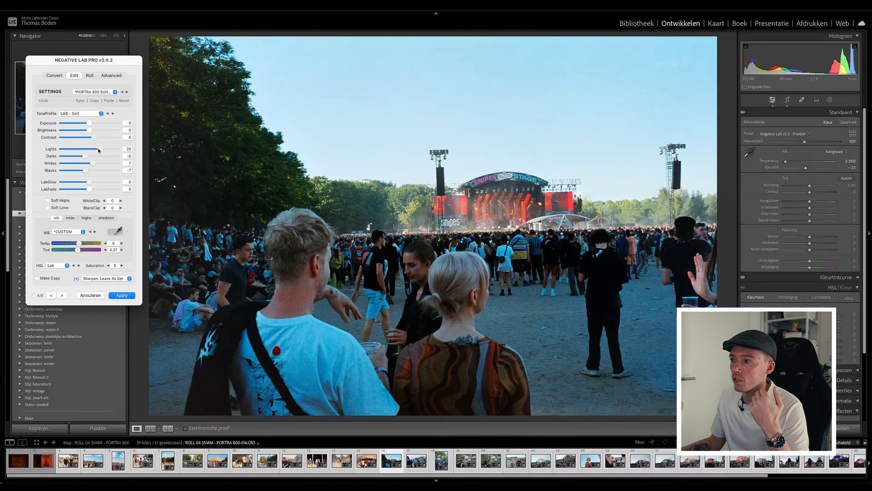
pyautogui.moveTo(79, 242); pyautogui.dragTo(82, 244)
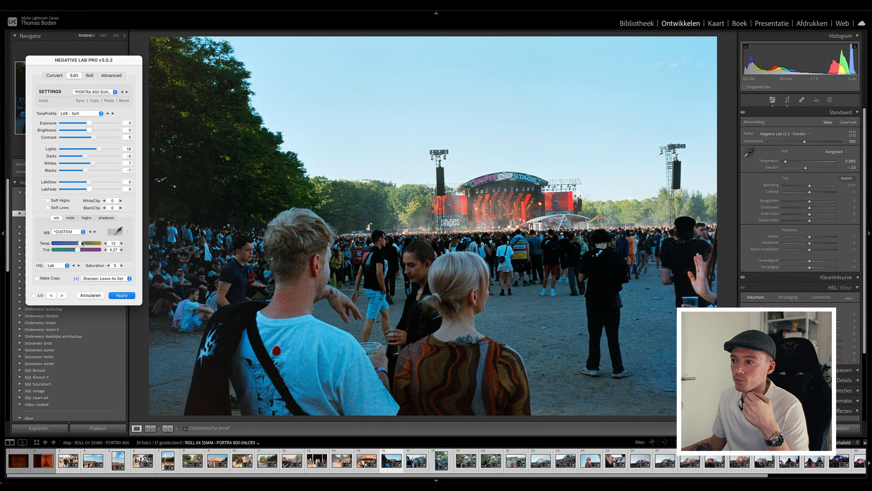
pyautogui.moveTo(77, 250); pyautogui.dragTo(81, 249)
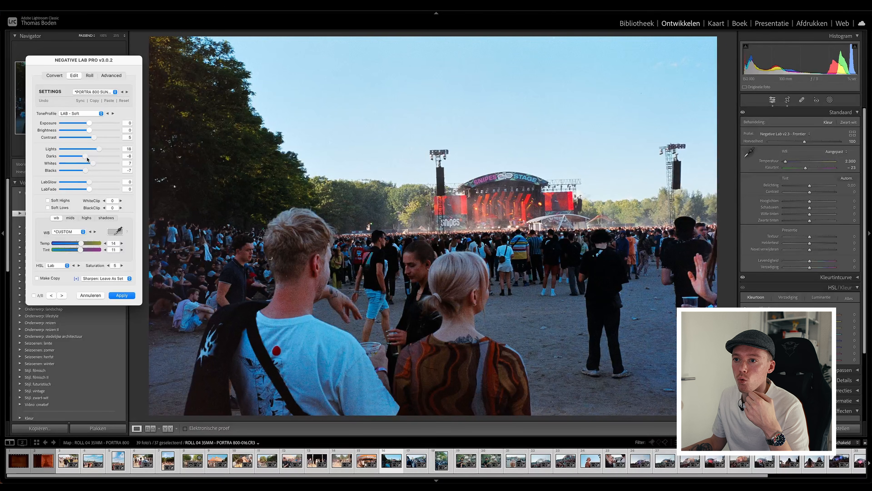
pyautogui.moveTo(86, 157); pyautogui.dragTo(86, 156)
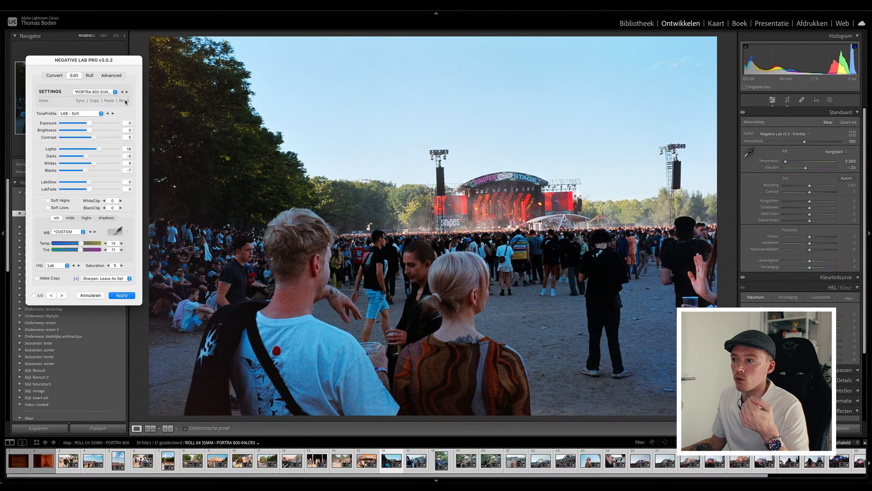
# Reset frame 016 to compare it with the initial conversion, and undo the reset.
pyautogui.click(124, 101)
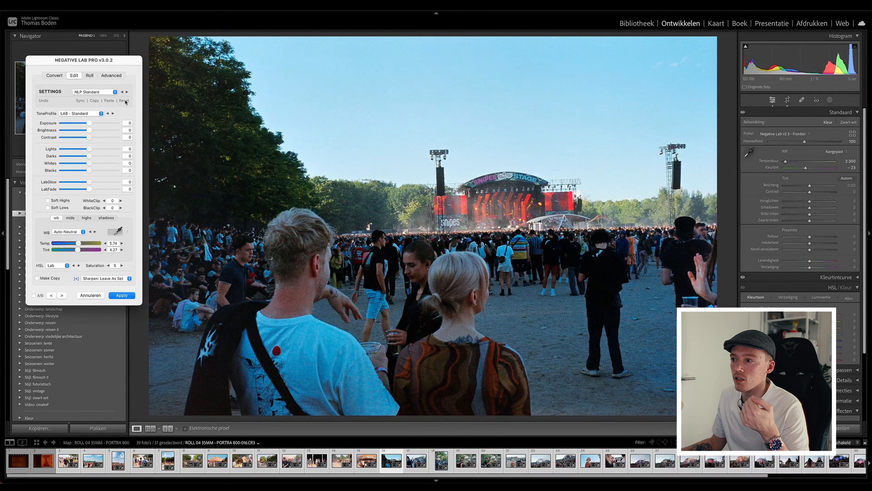
pyautogui.click(44, 102)
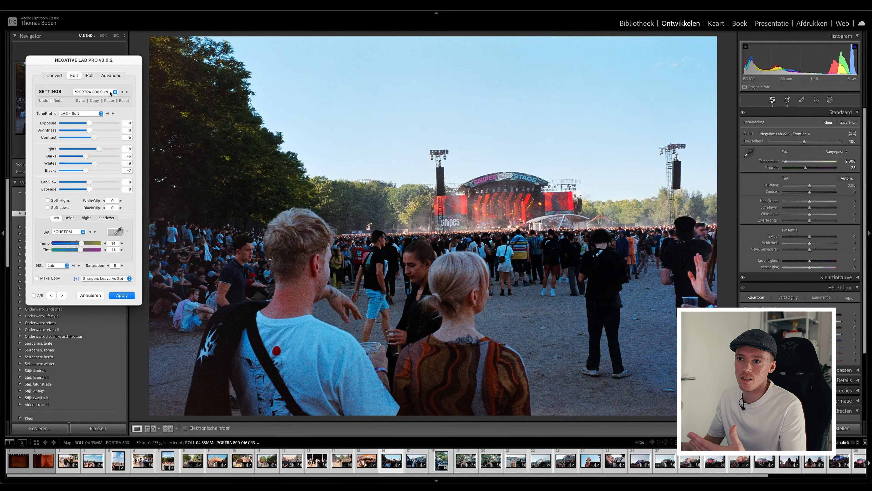
# Copy all of frame 016's settings and paste them onto the following photo, frame 017.
pyautogui.click(94, 100)
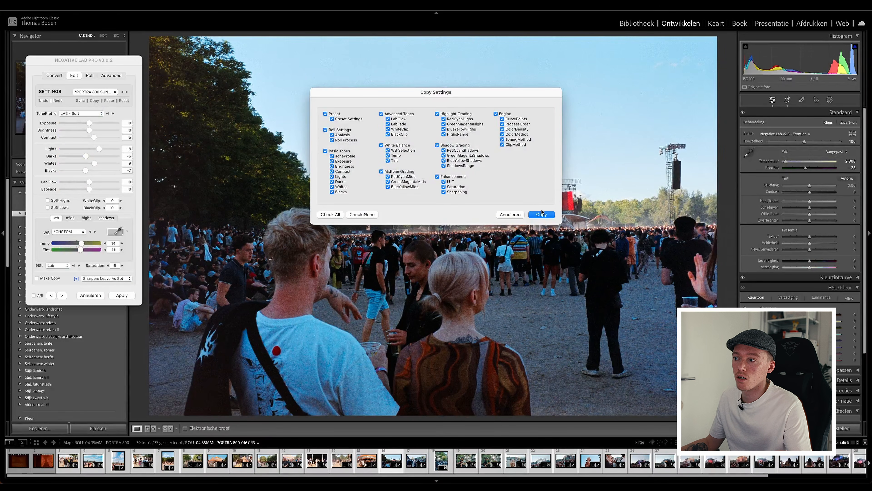
pyautogui.click(542, 213)
pyautogui.click(62, 294)
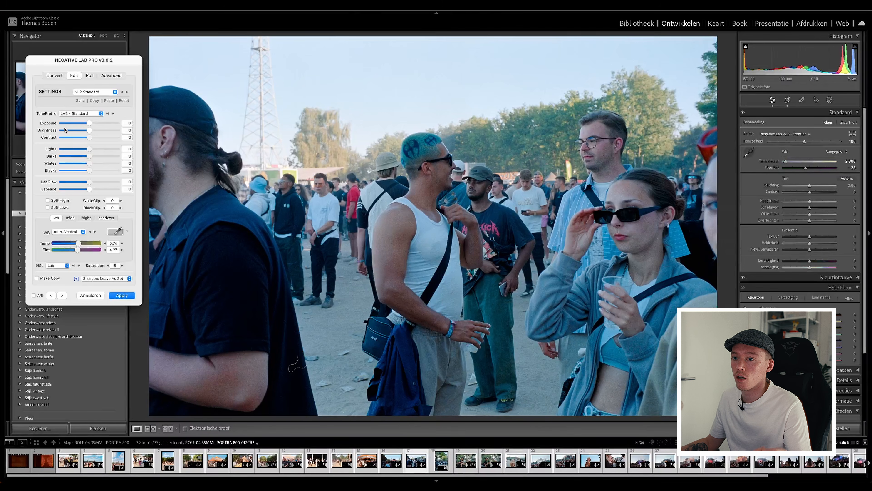
pyautogui.click(110, 100)
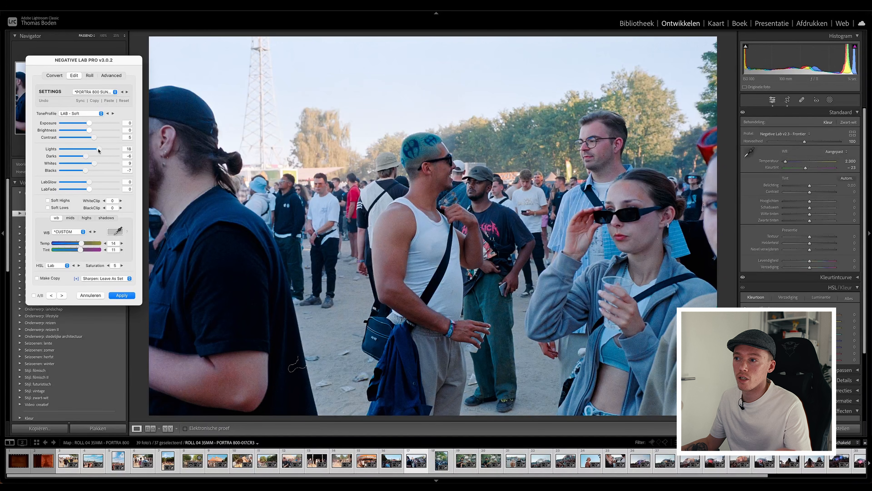
# Adjust frame 017 by setting Lights to 5, Temp to 24 and Tint to 12.
pyautogui.moveTo(99, 149); pyautogui.dragTo(93, 149)
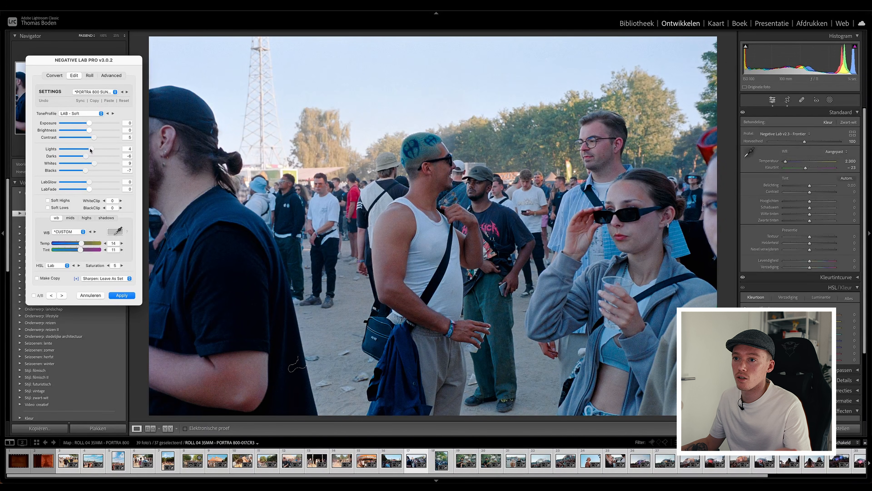
pyautogui.moveTo(93, 149); pyautogui.dragTo(92, 149)
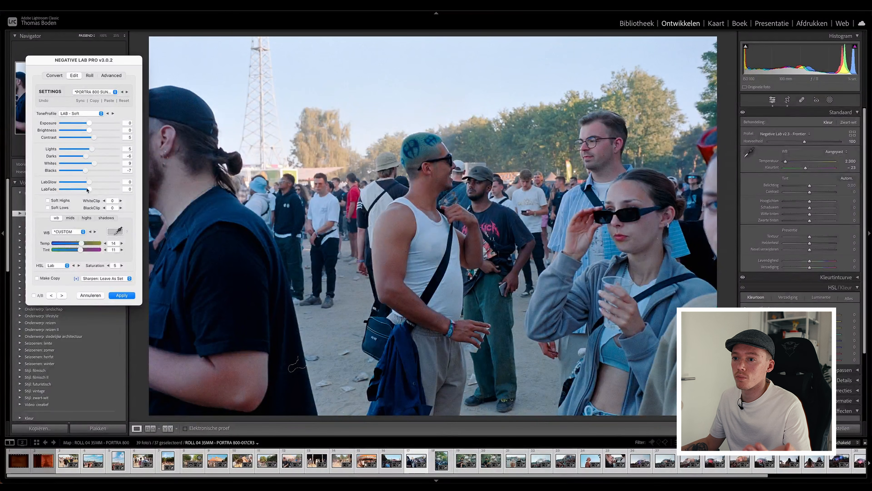
pyautogui.moveTo(81, 243)
pyautogui.mouseDown()
pyautogui.moveTo(81, 251)
pyautogui.moveTo(86, 244)
pyautogui.mouseUp()
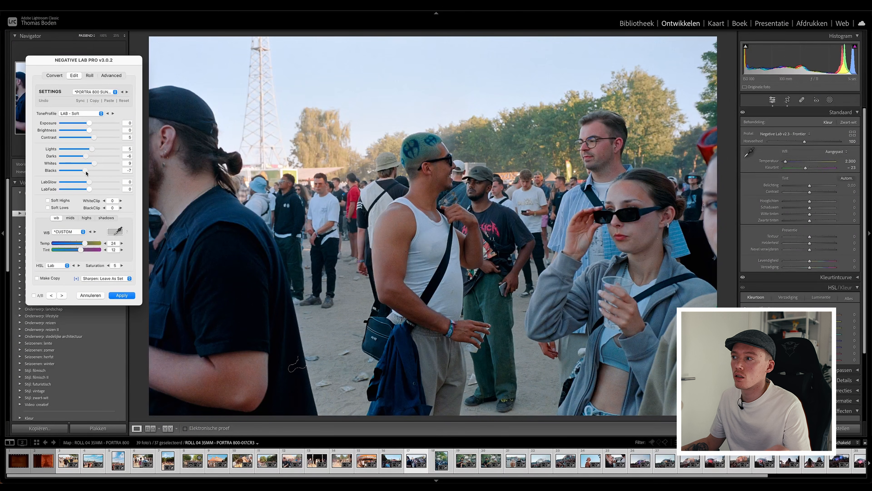
# Paste the copied settings onto the crowd under the trees, frame 018, and lower Blacks slightly.
pyautogui.click(63, 296)
pyautogui.click(108, 100)
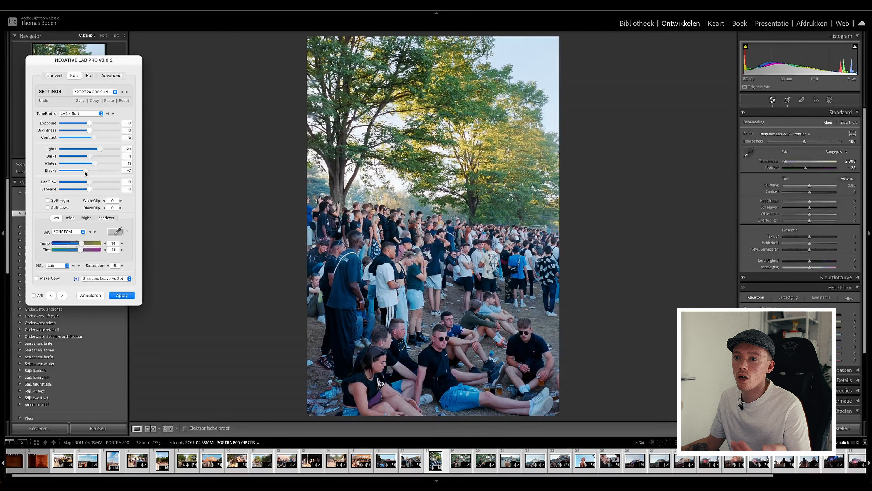
pyautogui.moveTo(85, 171); pyautogui.dragTo(84, 172)
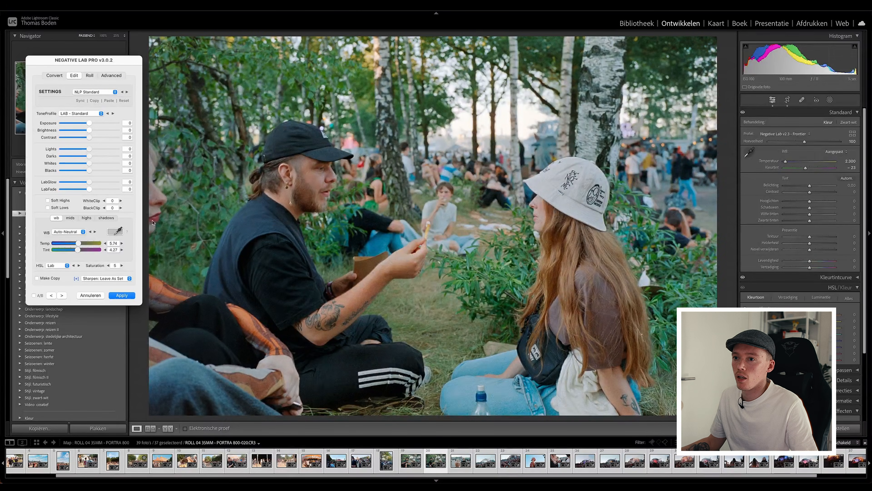
# Apply the PORTRA 800 SUNNY DAY user preset to the couple sitting among the birches, frame 020.
pyautogui.click(110, 92)
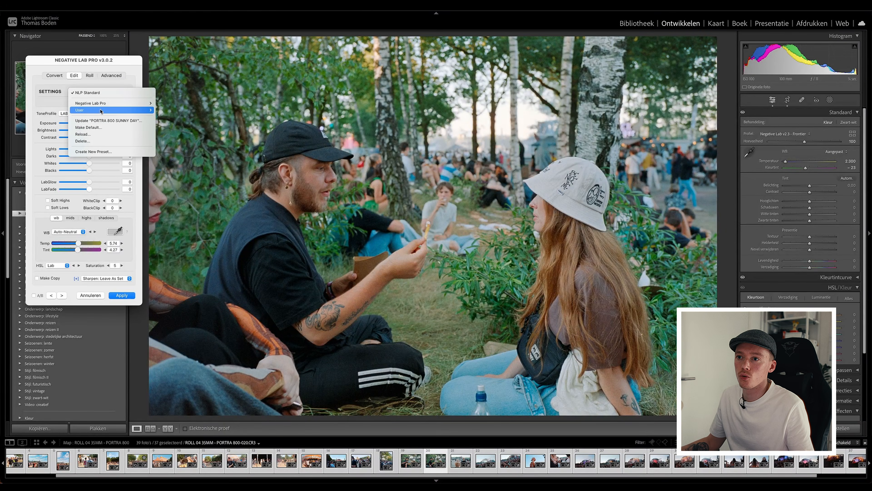
pyautogui.moveTo(115, 109)
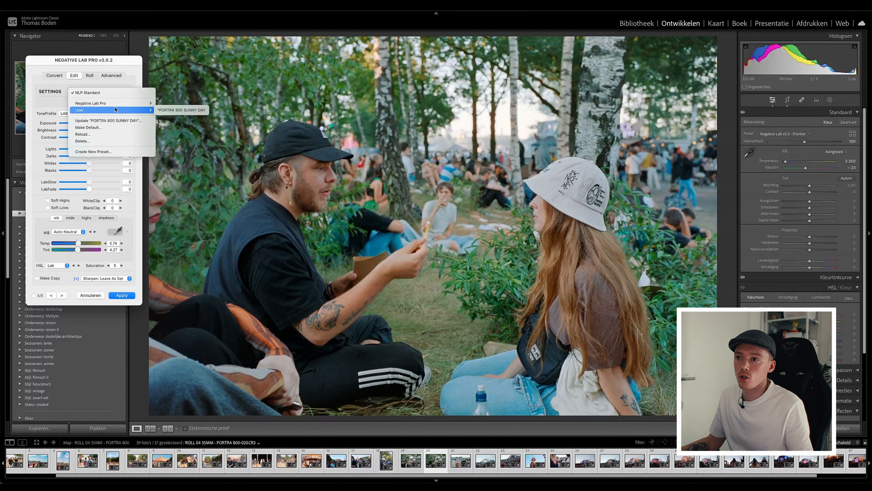
pyautogui.click(179, 110)
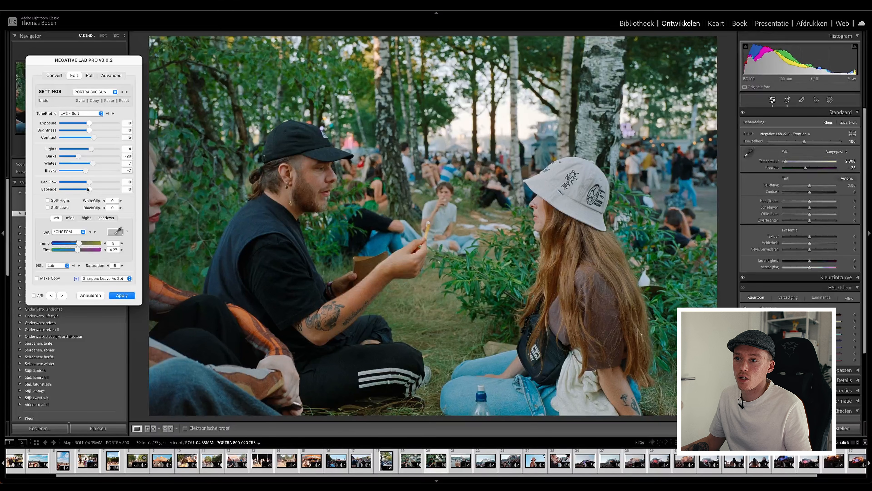
# Set Tint to 11 for the couple sitting among the birches, frame 020, and fine-tune its Lights.
pyautogui.moveTo(77, 252); pyautogui.dragTo(80, 244)
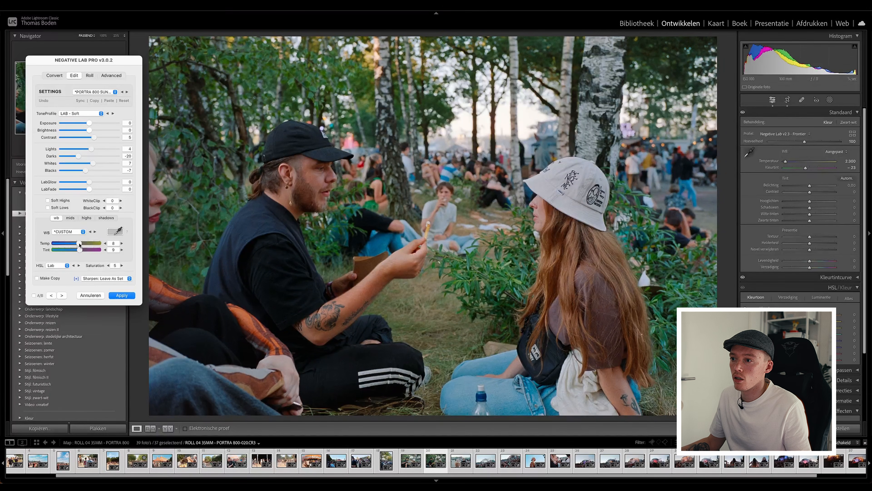
pyautogui.moveTo(81, 251); pyautogui.dragTo(81, 251)
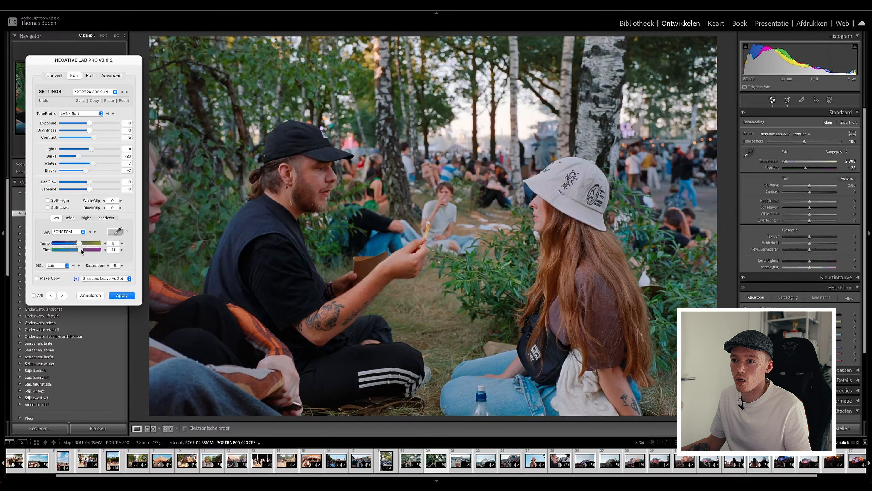
pyautogui.moveTo(92, 151)
pyautogui.mouseDown()
pyautogui.moveTo(101, 149)
pyautogui.moveTo(82, 158)
pyautogui.moveTo(94, 166)
pyautogui.mouseUp()
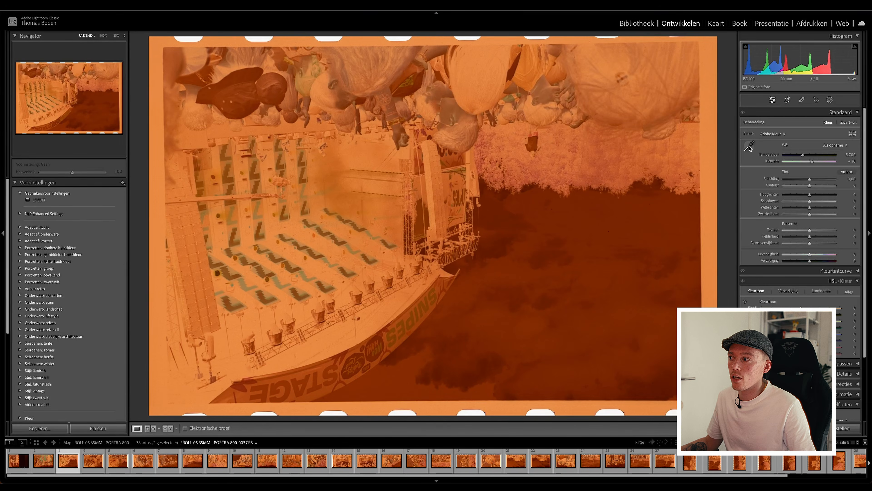
# Neutralize the white balance of roll 05's frame 003 by sampling its orange film border.
pyautogui.click(749, 146)
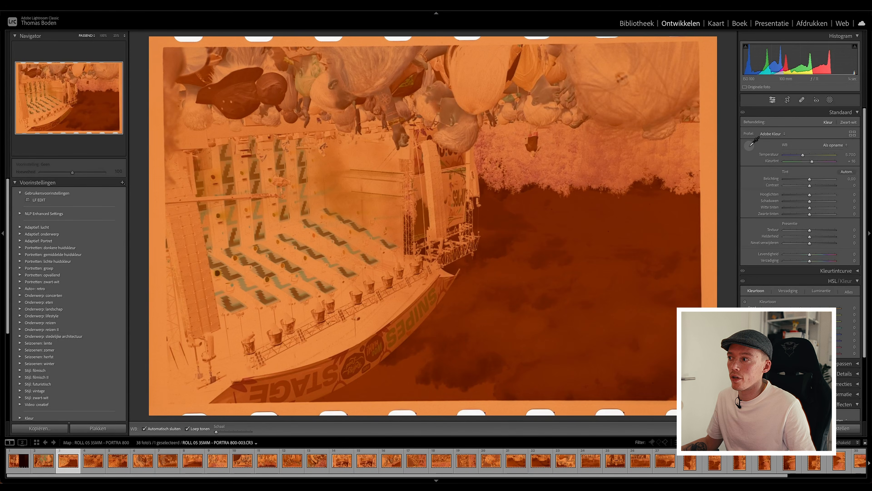
pyautogui.click(711, 142)
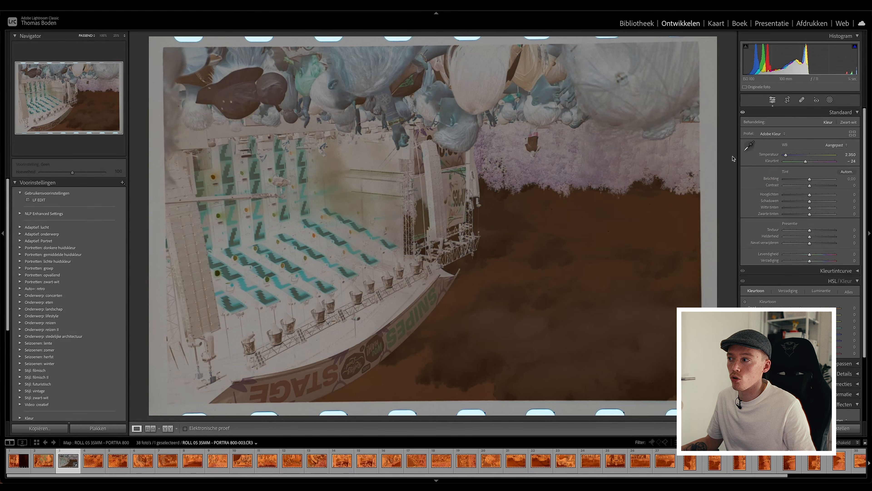
# Crop and straighten frame 003 to leave out the film border, and rotate the upside-down stage photo 180 degrees.
pyautogui.click(787, 100)
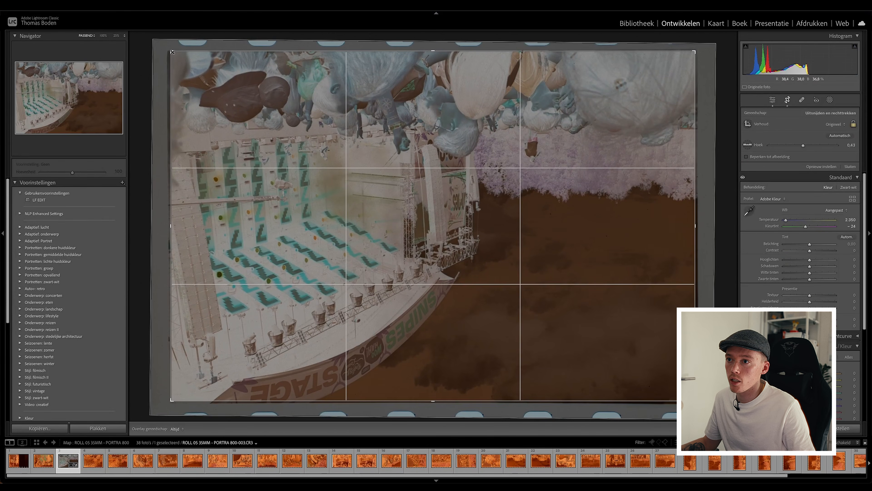
pyautogui.moveTo(172, 53); pyautogui.dragTo(204, 66)
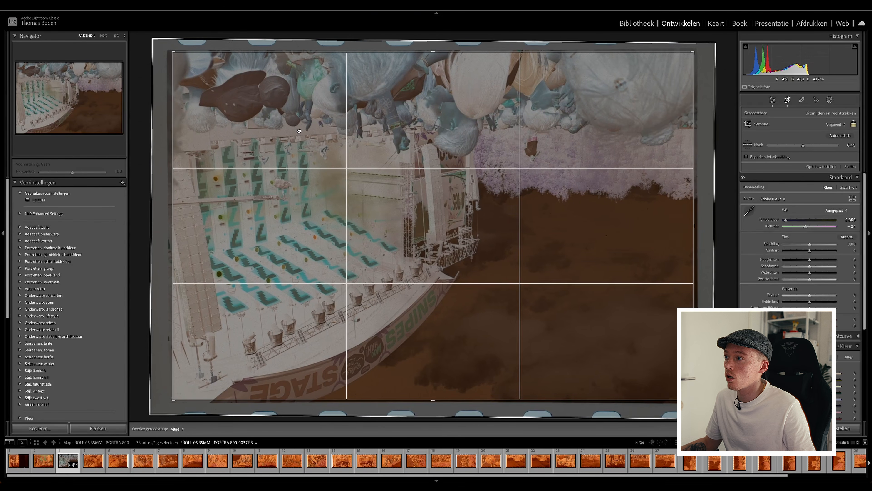
pyautogui.press('Return')
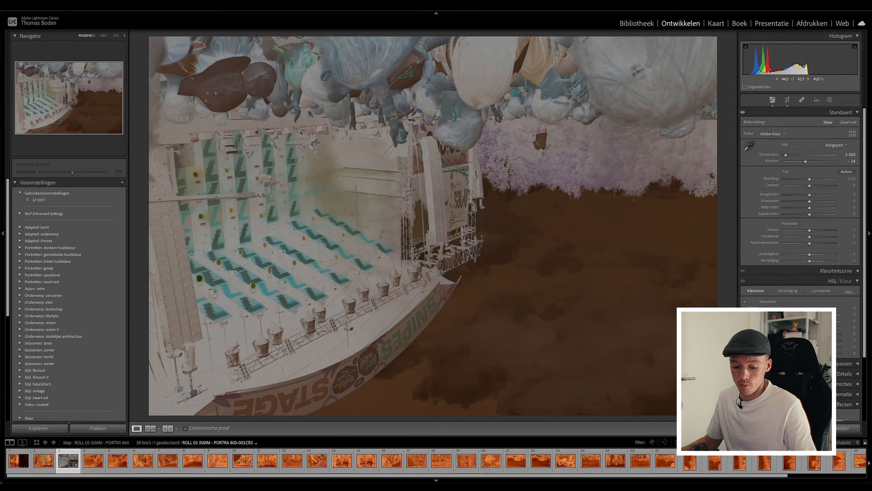
pyautogui.hotkey('ctrl', ']')
pyautogui.hotkey('ctrl', ']')
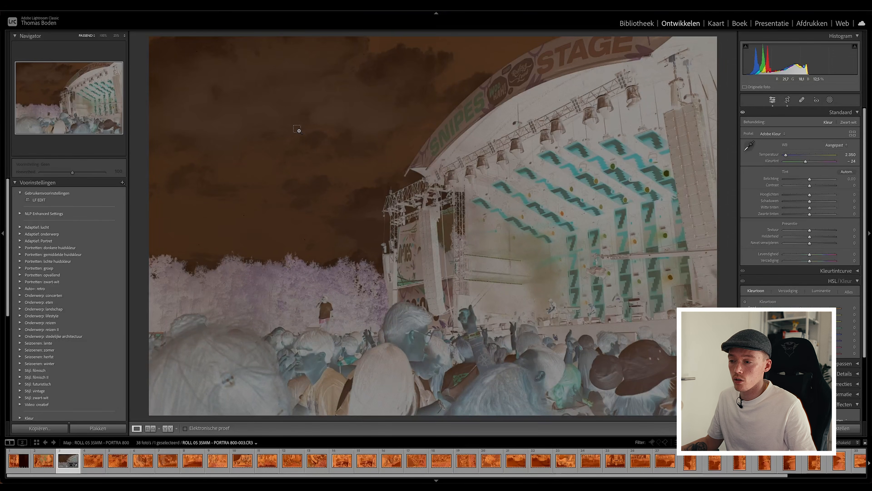
# Synchronize frame 003's white balance and crop across all photos of roll 05.
pyautogui.hotkey('ctrl', 'a')
pyautogui.hotkey('ctrl', 'shift', 's')
pyautogui.click(330, 213)
pyautogui.click(552, 215)
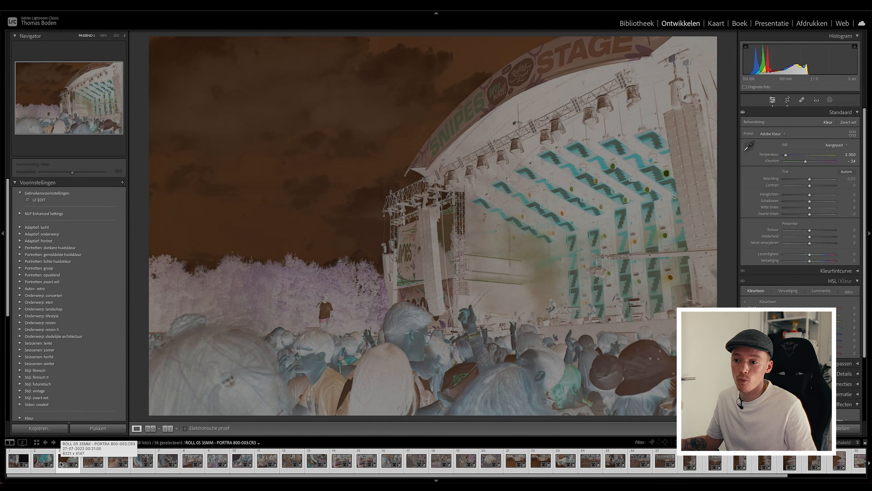
# Review the crop of the following stage photo, frame 004, and accept it.
pyautogui.press('Right')
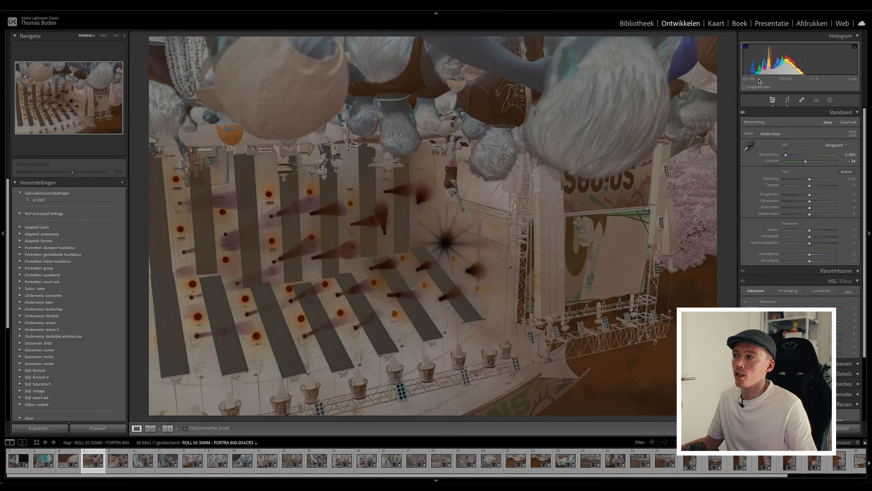
pyautogui.click(787, 100)
pyautogui.press('Return')
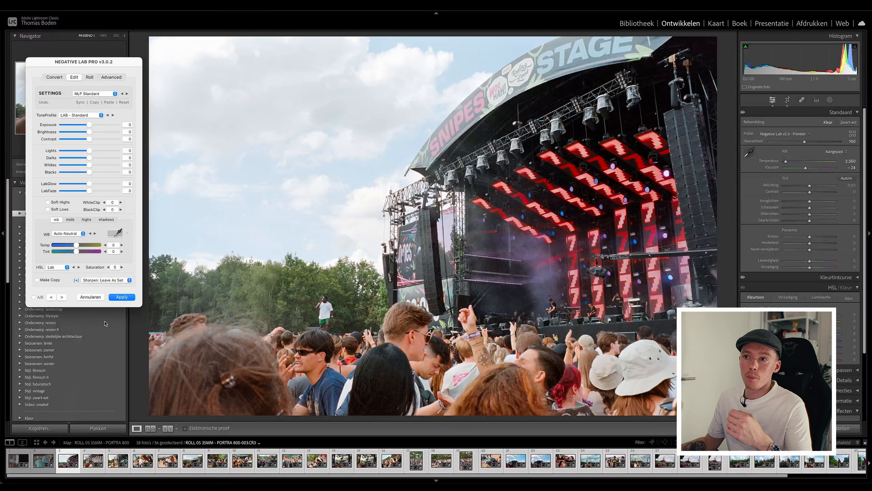
# Apply the PORTRA 800 SUNNY DAY user preset to frame 003 and sync all its settings to the other selected photos.
pyautogui.click(106, 94)
pyautogui.moveTo(103, 111)
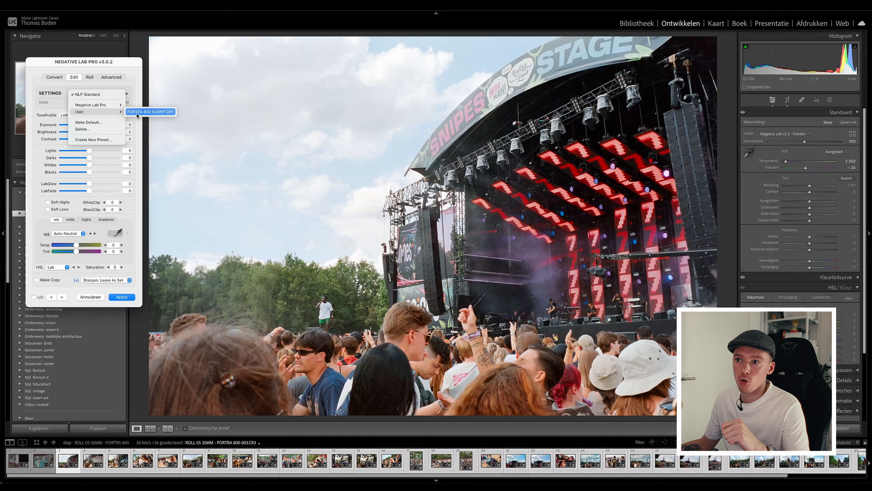
pyautogui.click(163, 115)
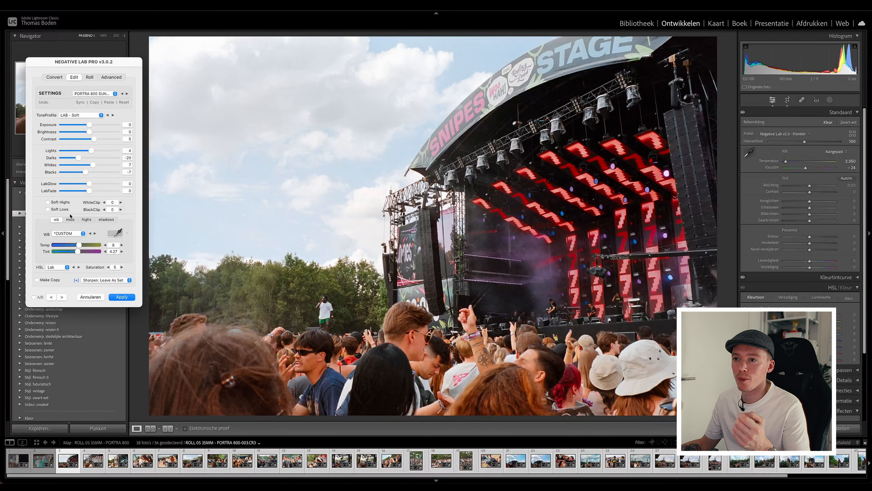
pyautogui.click(80, 102)
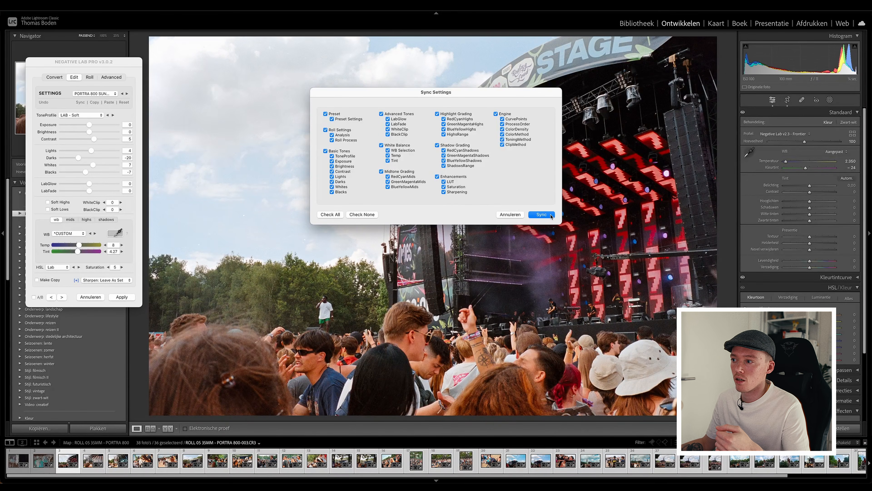
pyautogui.click(549, 214)
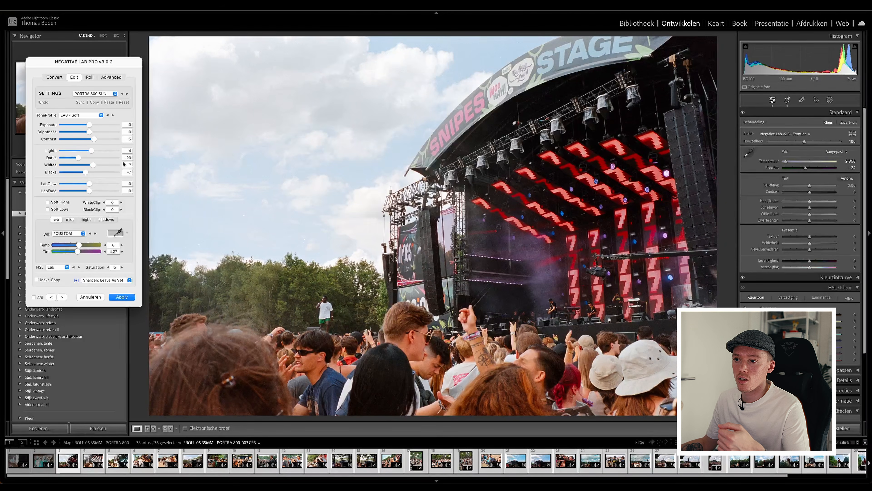
# Examine how the synced preset looks on the roll's photos up to frame 017, returning to the blonde woman in frame 016.
pyautogui.click(61, 297)
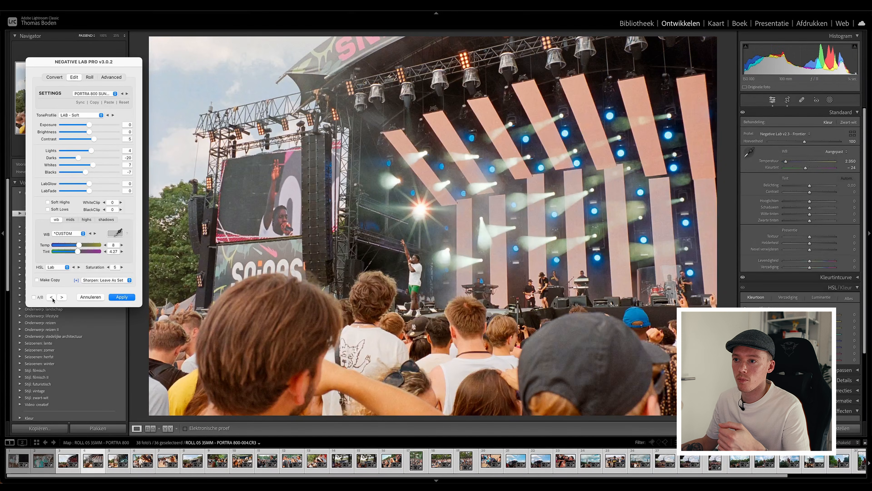
pyautogui.click(51, 298)
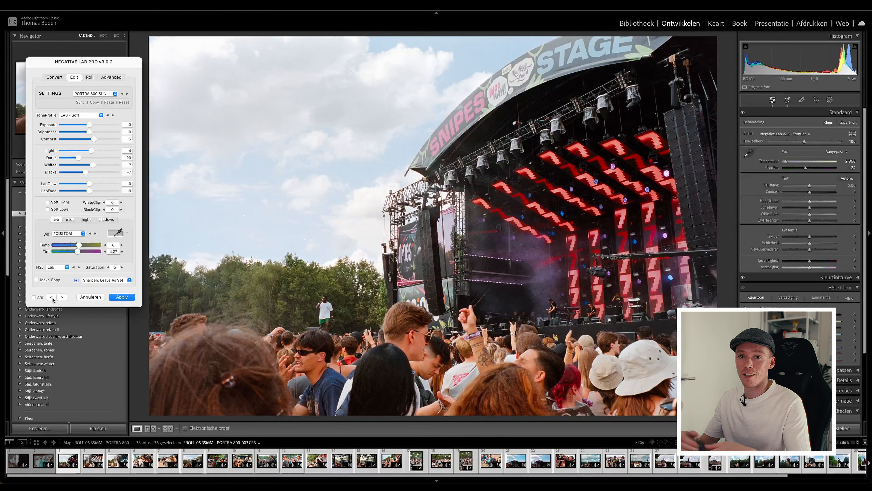
pyautogui.click(62, 297)
pyautogui.click(61, 297)
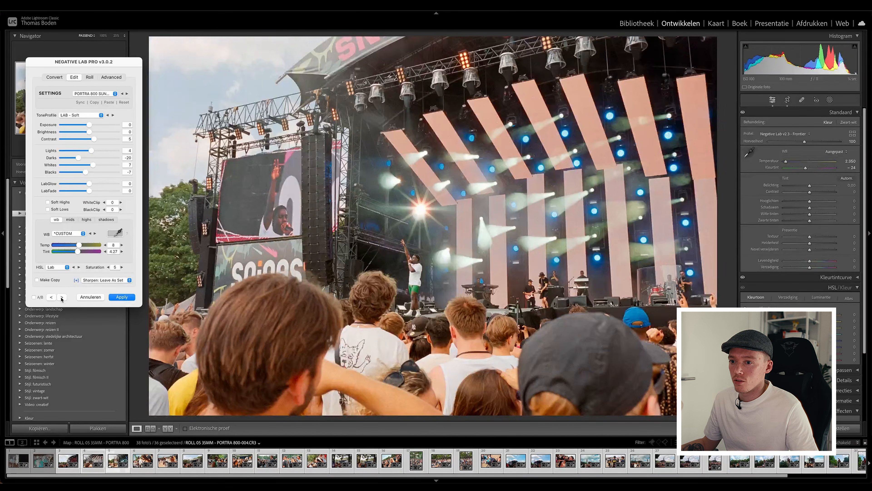
pyautogui.click(62, 297)
pyautogui.click(62, 297)
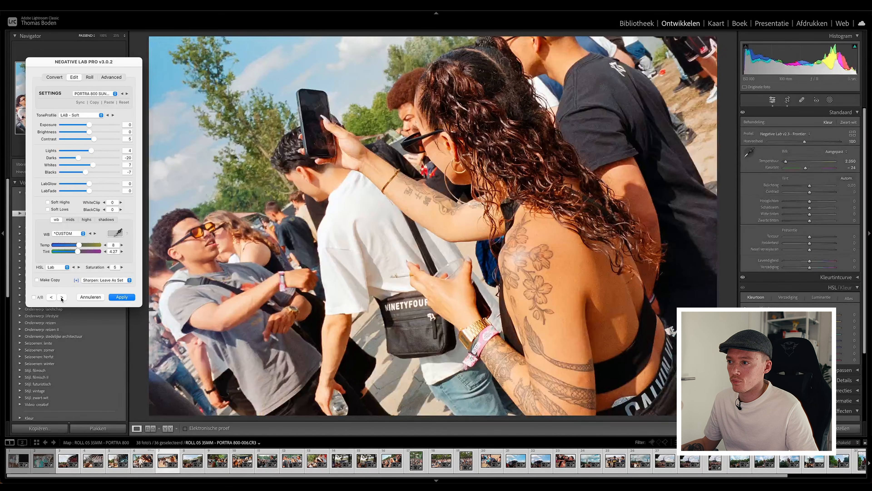
pyautogui.click(62, 297)
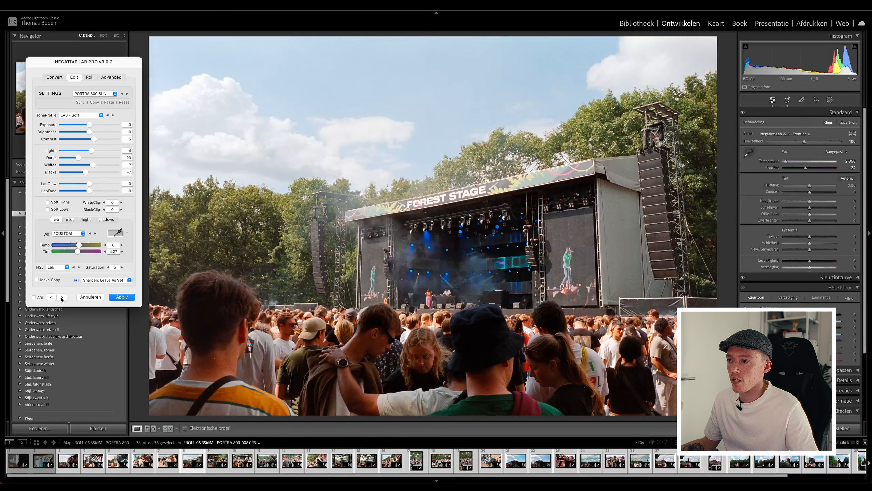
pyautogui.click(61, 297)
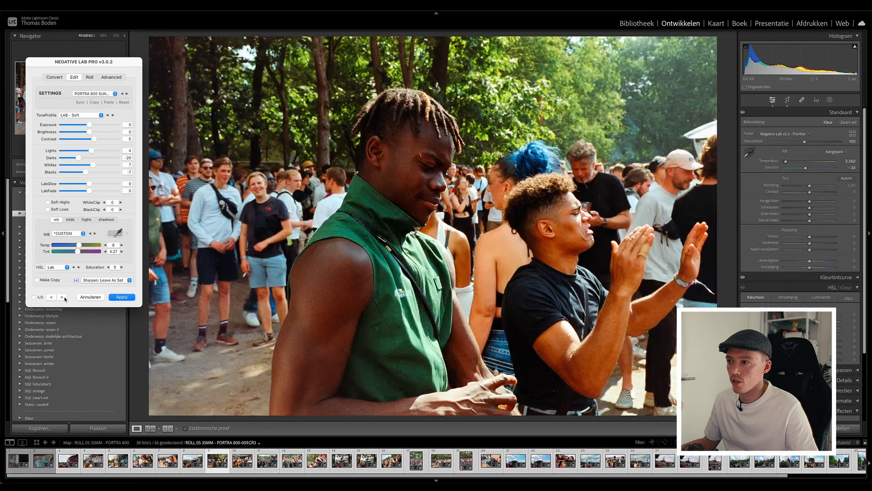
pyautogui.click(62, 297)
pyautogui.click(62, 298)
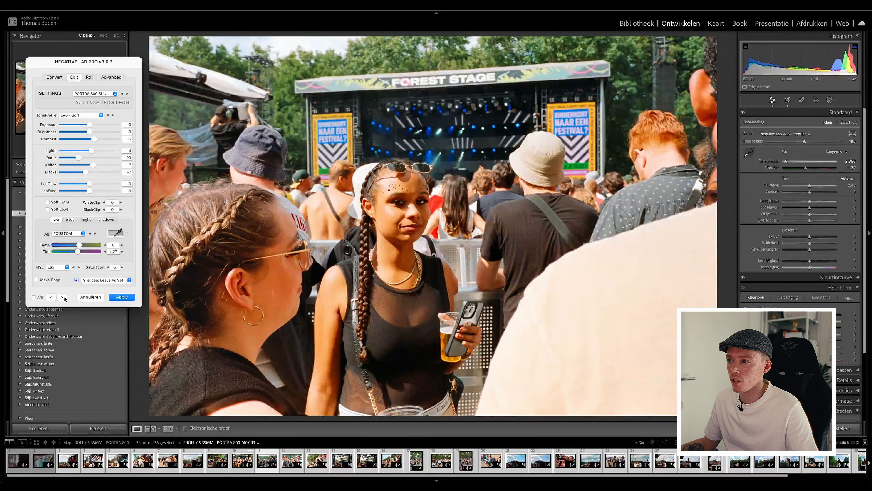
pyautogui.click(62, 297)
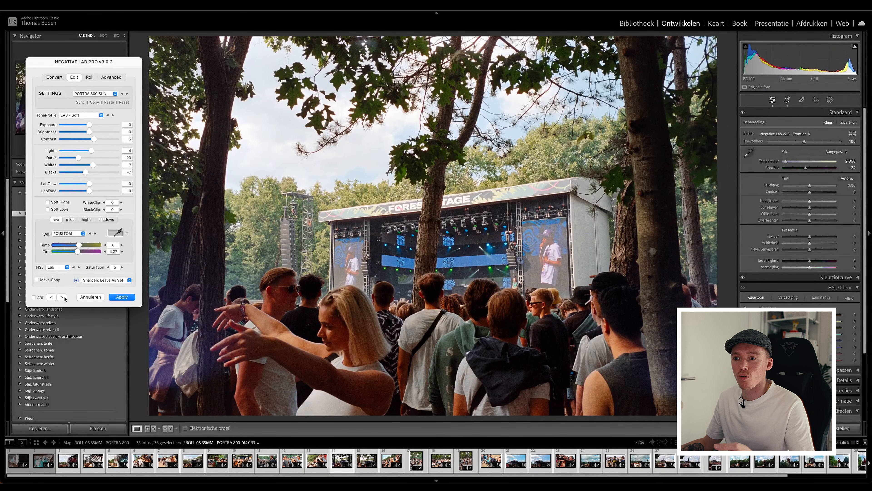
pyautogui.click(62, 297)
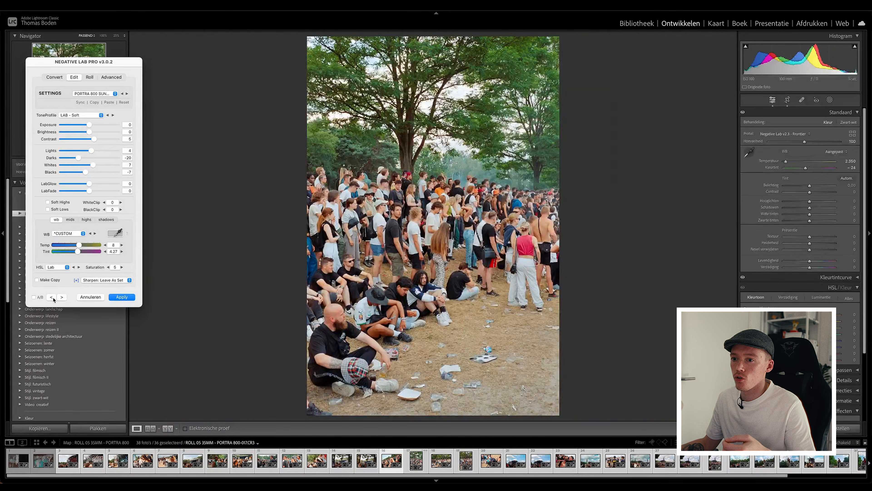
pyautogui.click(62, 298)
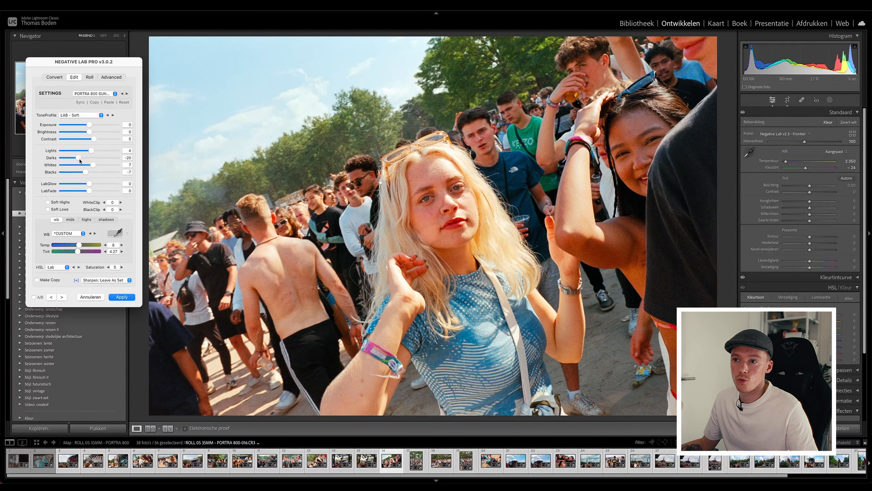
# Fine-tune frame 016 by setting Darks to -10, Lights to 0, Temp to 6 and Tint to 2.
pyautogui.moveTo(79, 159); pyautogui.dragTo(84, 159)
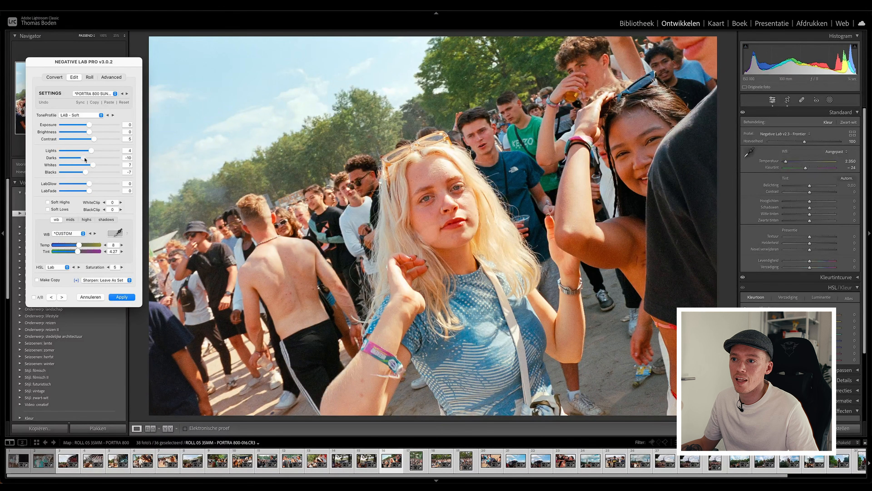
pyautogui.moveTo(91, 152); pyautogui.dragTo(87, 150)
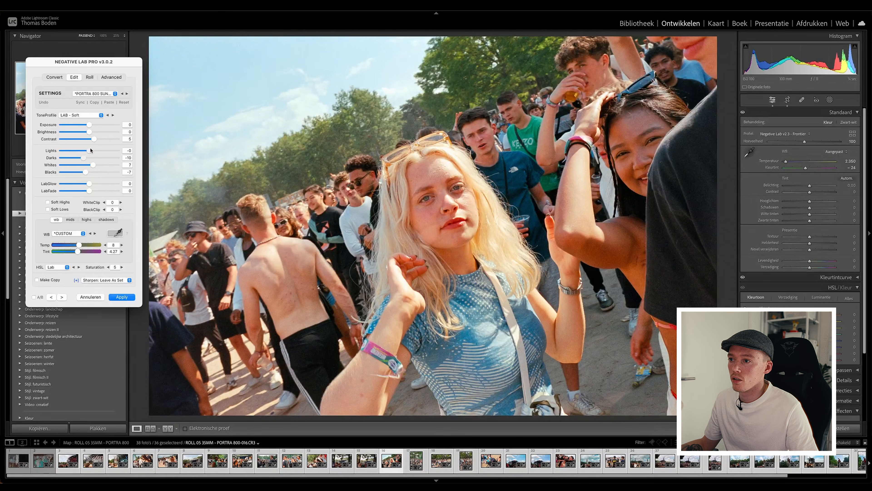
pyautogui.moveTo(88, 150); pyautogui.dragTo(91, 150)
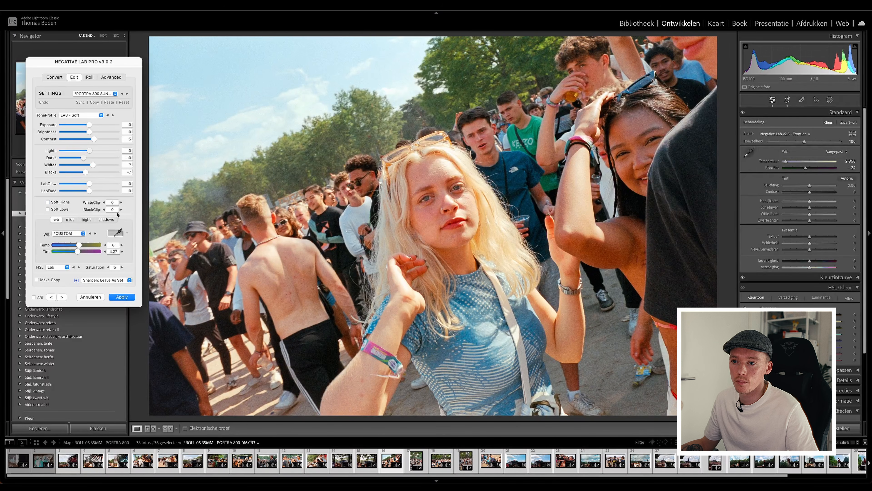
pyautogui.moveTo(80, 245); pyautogui.dragTo(78, 246)
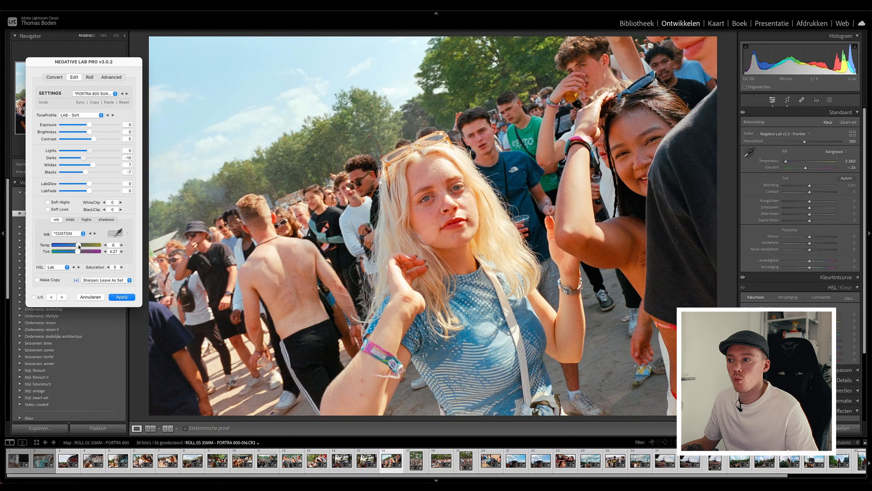
pyautogui.moveTo(79, 254); pyautogui.dragTo(78, 253)
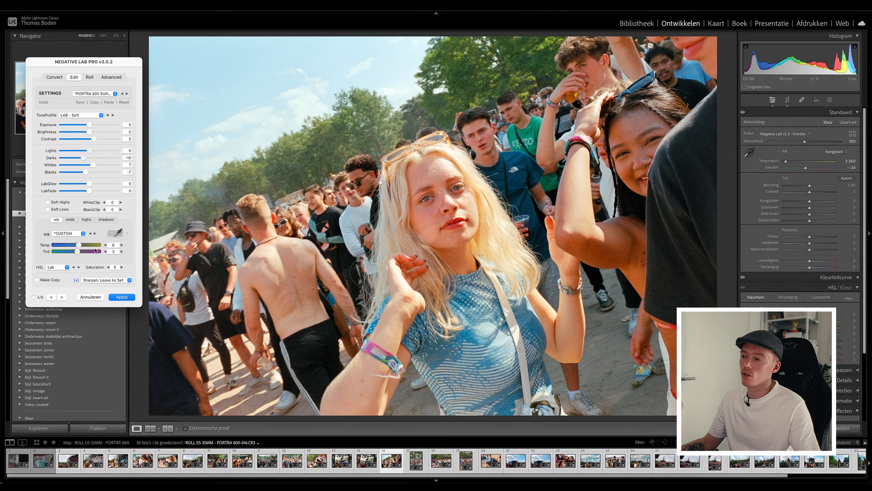
pyautogui.moveTo(79, 245); pyautogui.dragTo(78, 245)
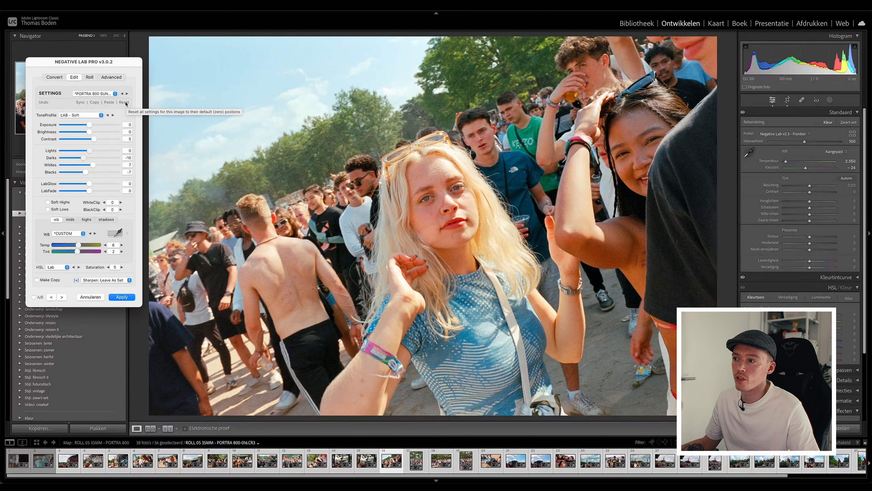
# Reset frame 016's conversion settings to compare with the edit, and undo the reset.
pyautogui.click(125, 103)
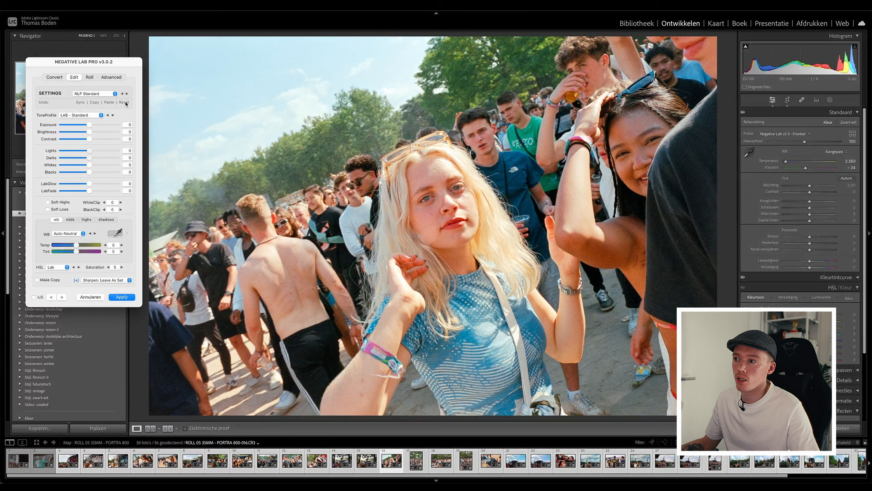
pyautogui.click(44, 102)
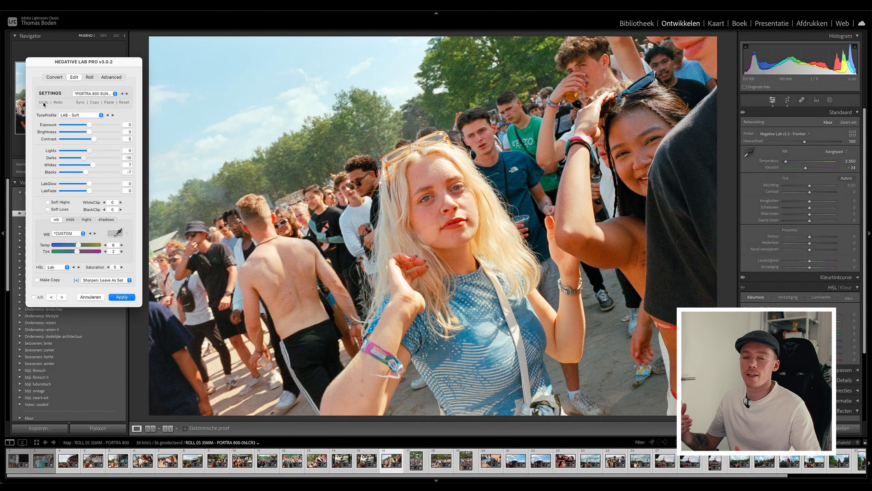
# Compare slightly different saturation levels on frame 016 and set its Saturation to 4.
pyautogui.click(109, 267)
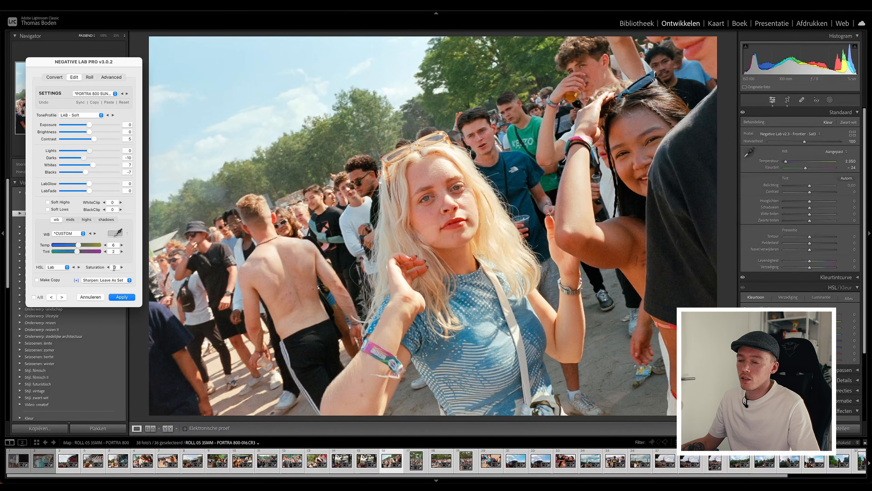
pyautogui.click(109, 267)
pyautogui.click(122, 268)
pyautogui.click(122, 268)
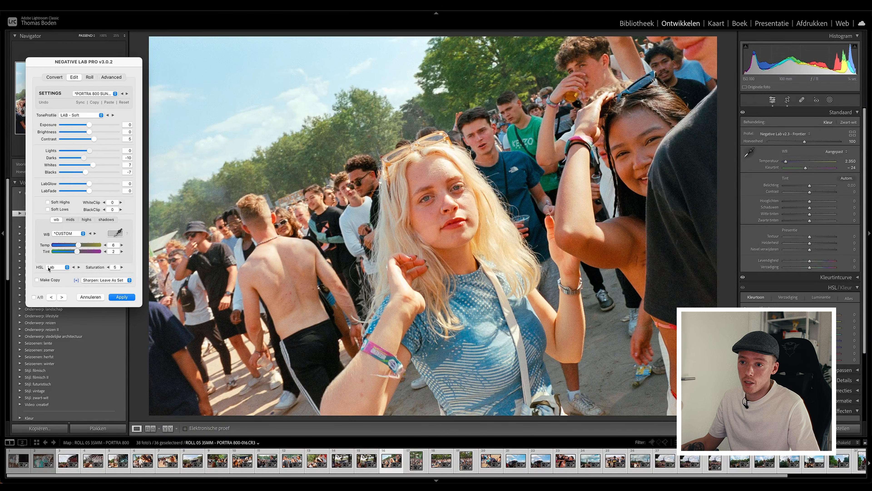
pyautogui.click(109, 268)
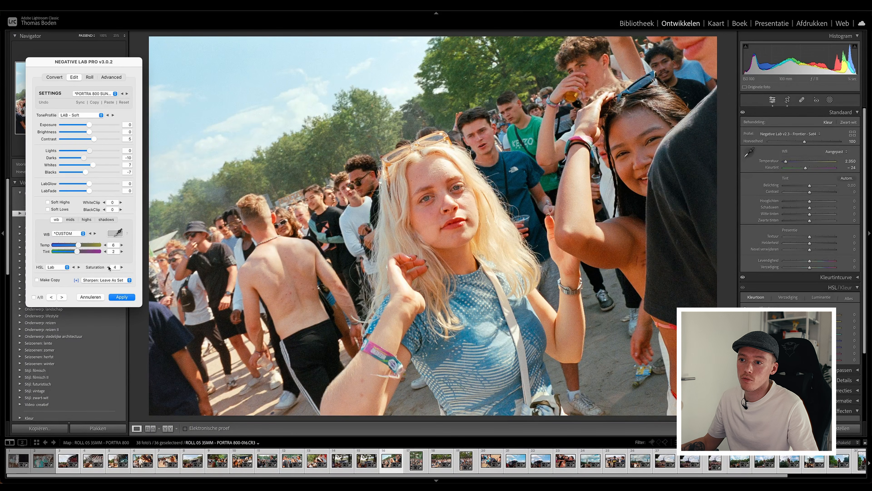
pyautogui.click(121, 268)
pyautogui.click(108, 268)
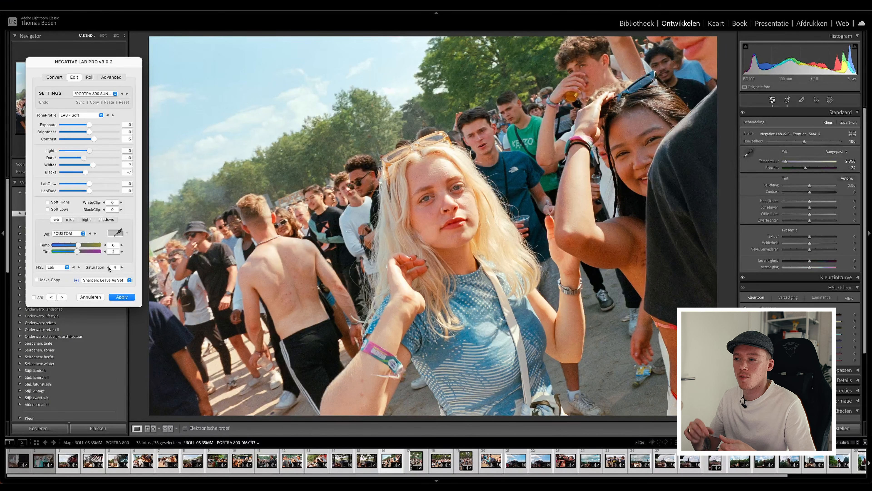
# Go to frame 034 and set Darks to -4, Lights to 15, Temp to 13 and Tint to 8.
pyautogui.click(62, 298)
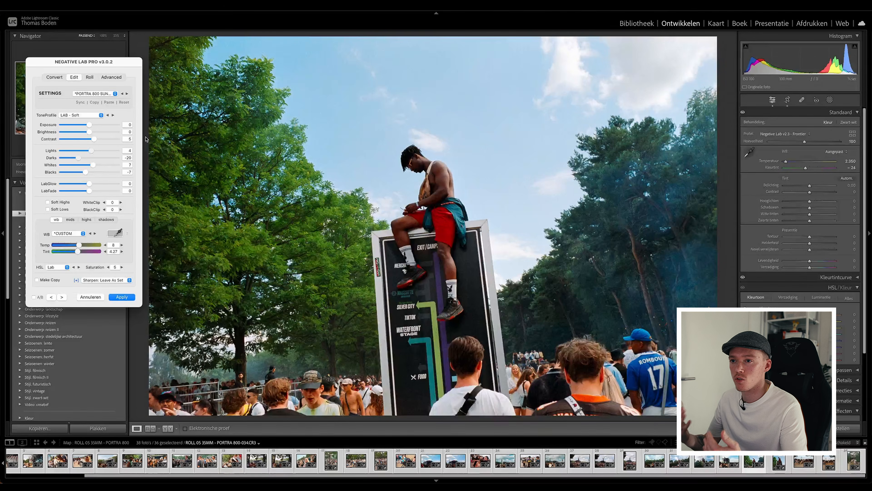
pyautogui.click(104, 95)
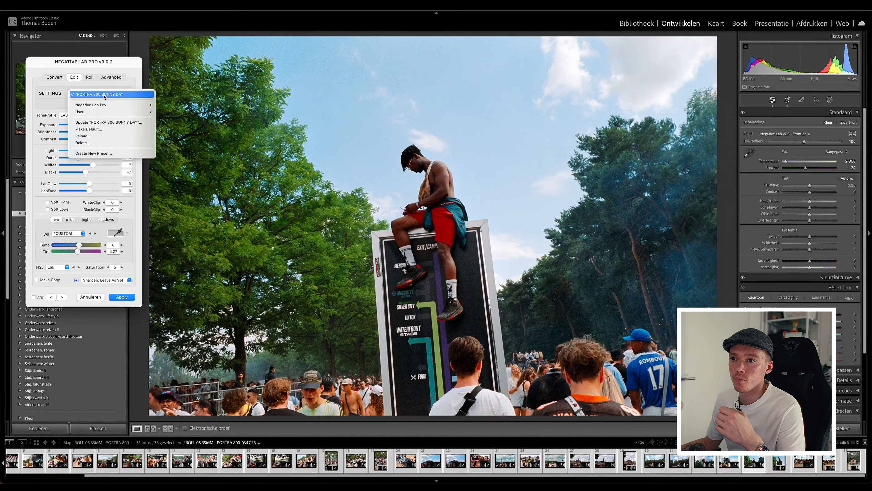
pyautogui.click(109, 95)
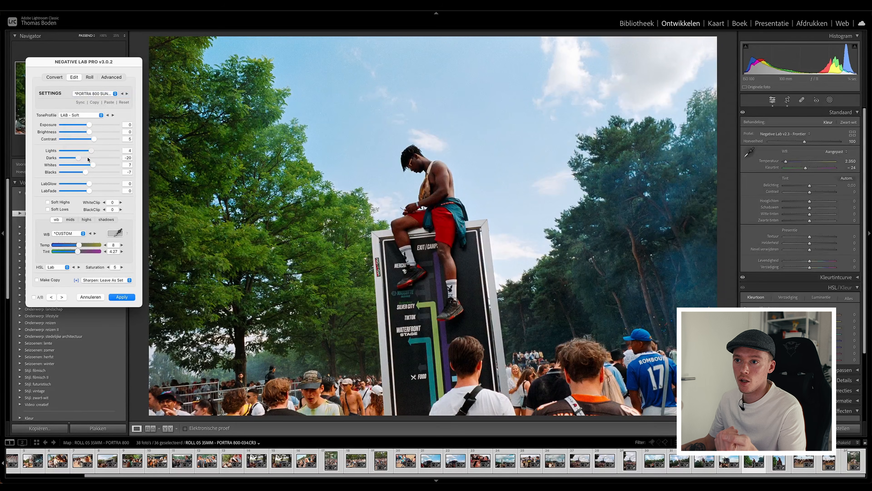
pyautogui.moveTo(79, 160); pyautogui.dragTo(86, 157)
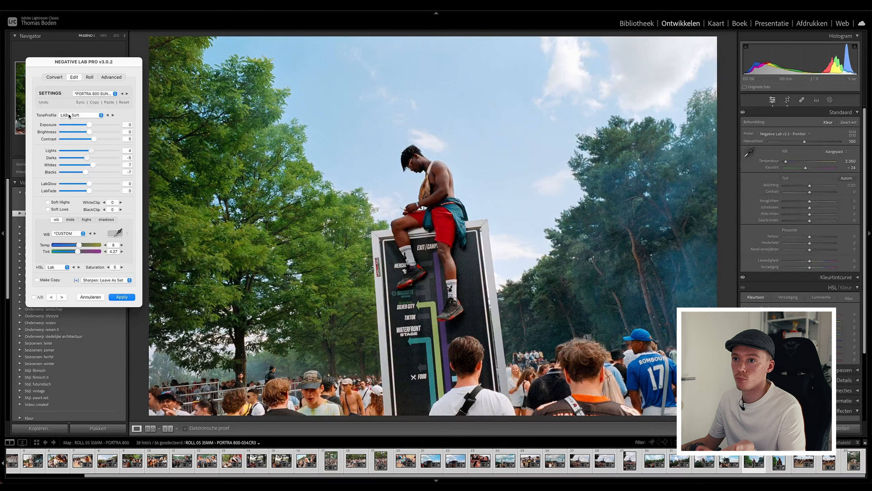
pyautogui.click(44, 102)
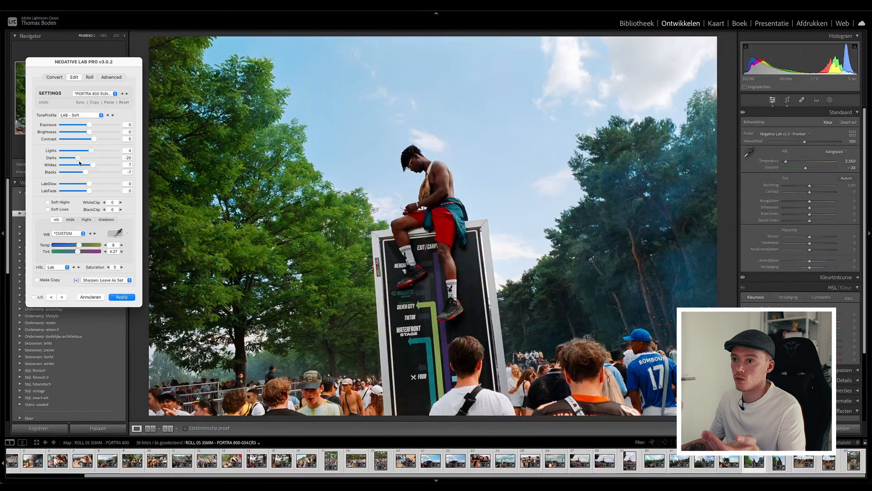
pyautogui.moveTo(78, 157); pyautogui.dragTo(88, 158)
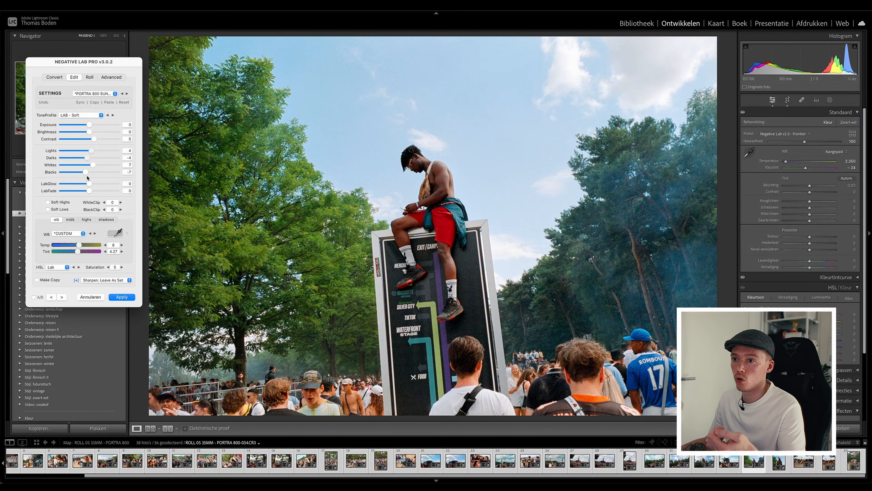
pyautogui.moveTo(91, 150); pyautogui.dragTo(97, 152)
pyautogui.moveTo(80, 244); pyautogui.dragTo(80, 253)
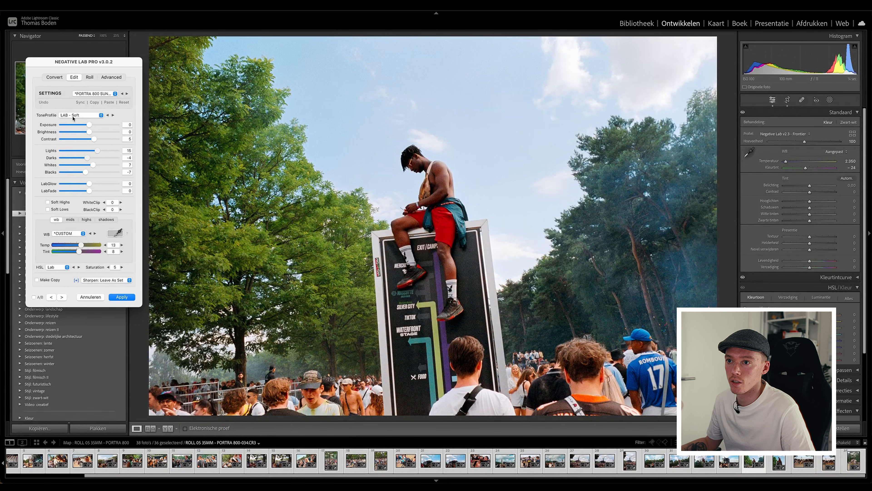
# Compare frame 034 with its reset conversion, undo the reset, and set Darks to -3 and Temp to 18.
pyautogui.click(124, 102)
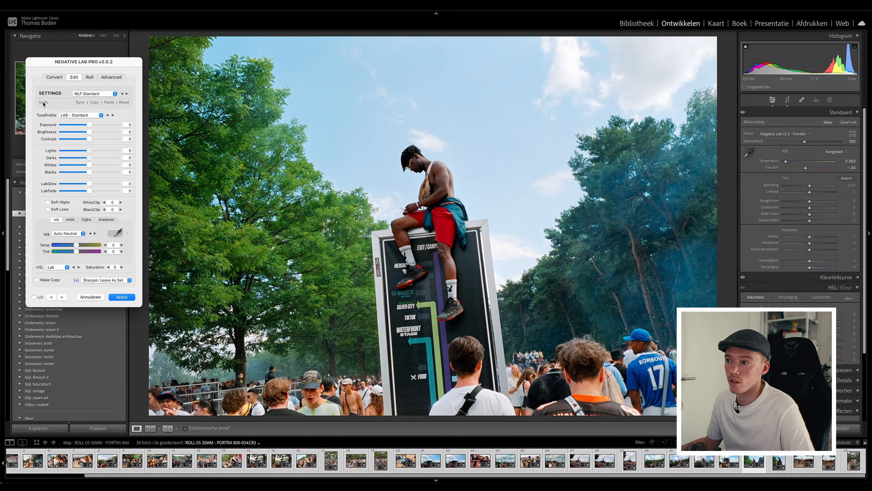
pyautogui.click(44, 102)
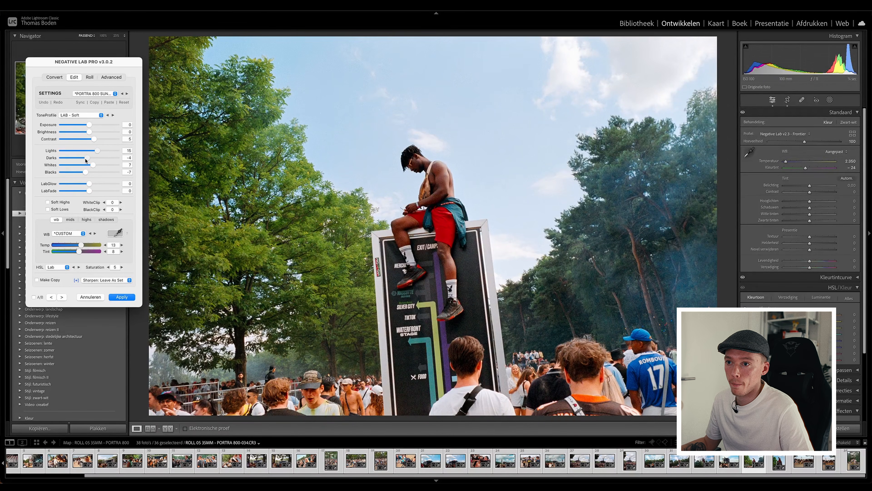
pyautogui.moveTo(87, 159)
pyautogui.mouseDown()
pyautogui.moveTo(97, 157)
pyautogui.moveTo(86, 155)
pyautogui.mouseUp()
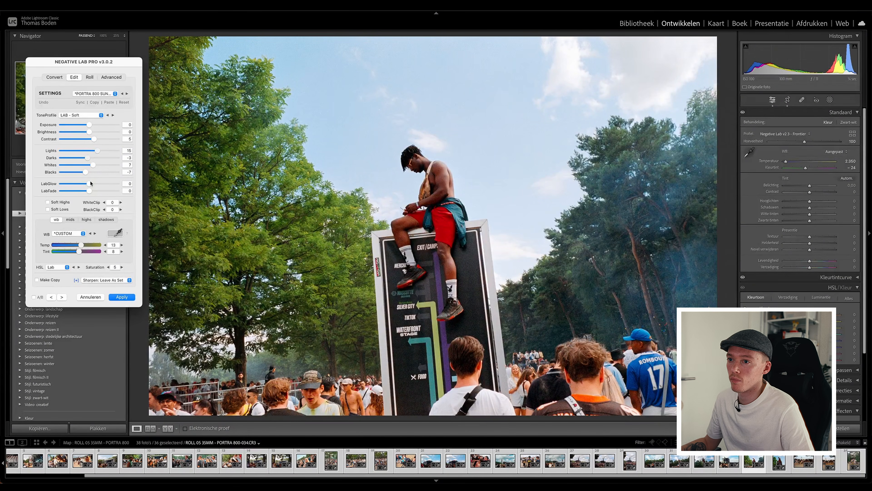
pyautogui.moveTo(81, 245); pyautogui.dragTo(84, 245)
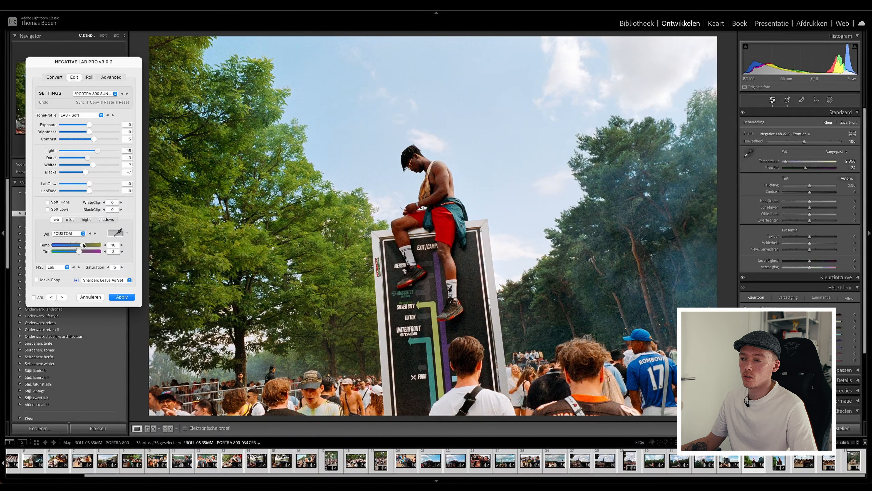
# Examine how the synced preset looks on the roll's photos from frame 004 onward.
pyautogui.click(62, 297)
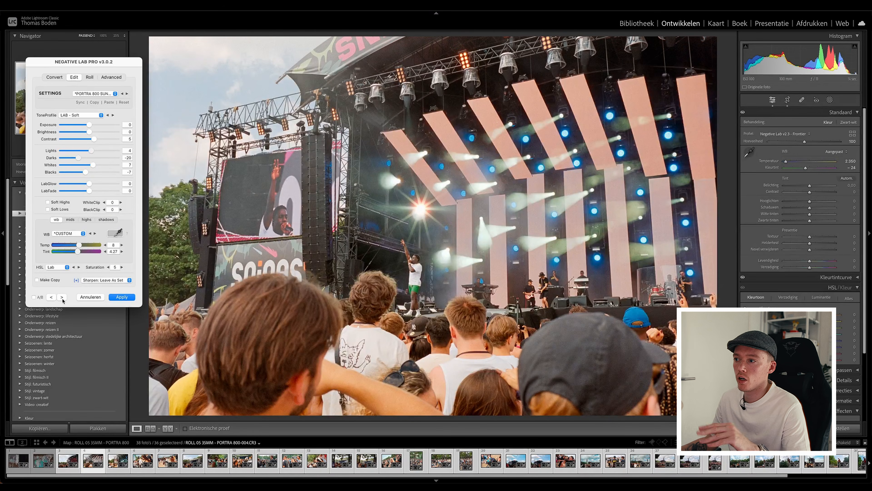
pyautogui.click(61, 297)
pyautogui.click(62, 297)
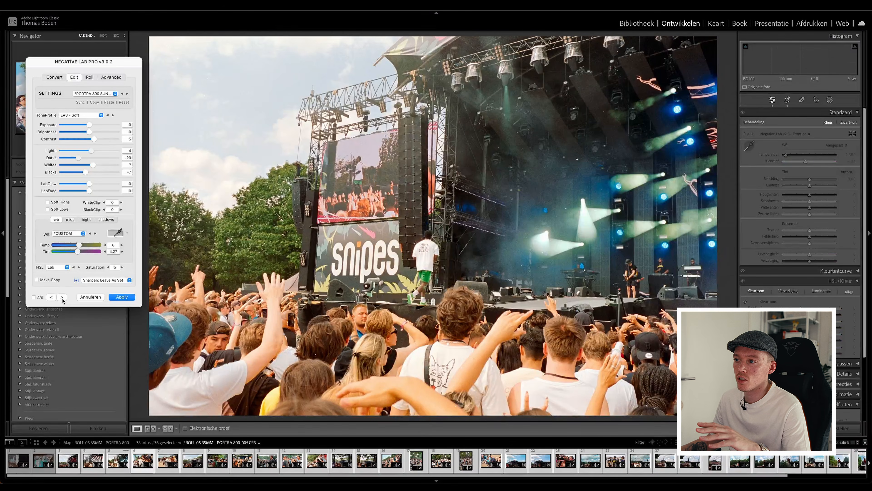
pyautogui.click(62, 297)
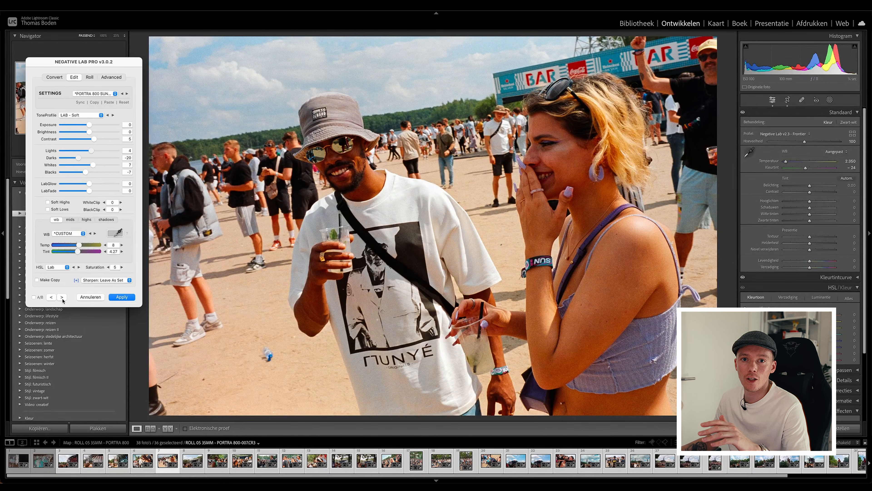
pyautogui.click(61, 297)
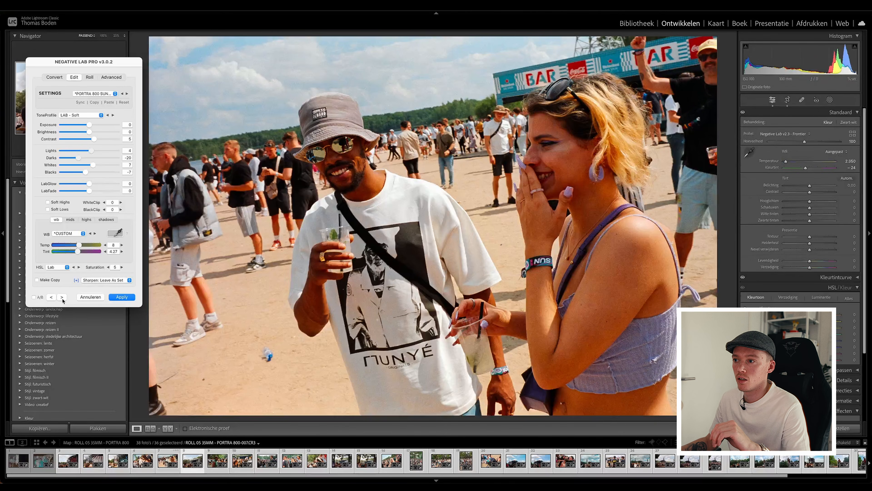
pyautogui.click(62, 297)
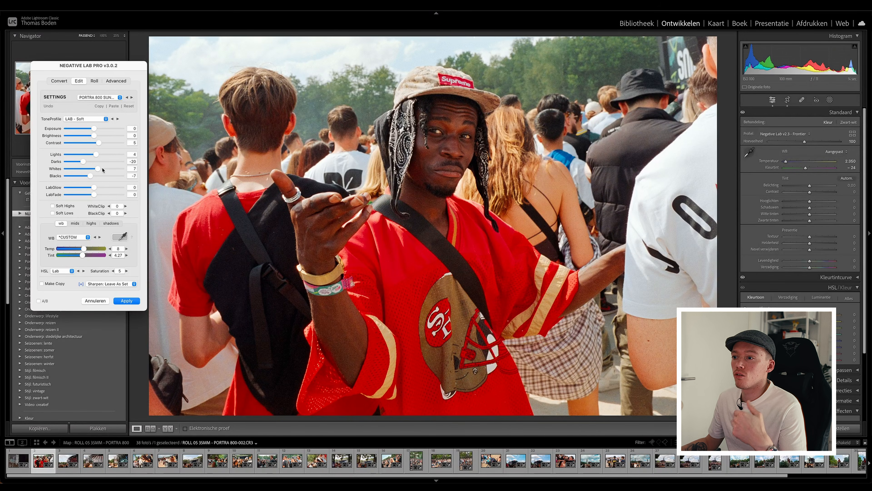
# Set frame 002's Lights to 9, Darks to -7, Temp to 9 and Tint to 4, and apply the edits.
pyautogui.moveTo(85, 163); pyautogui.dragTo(99, 154)
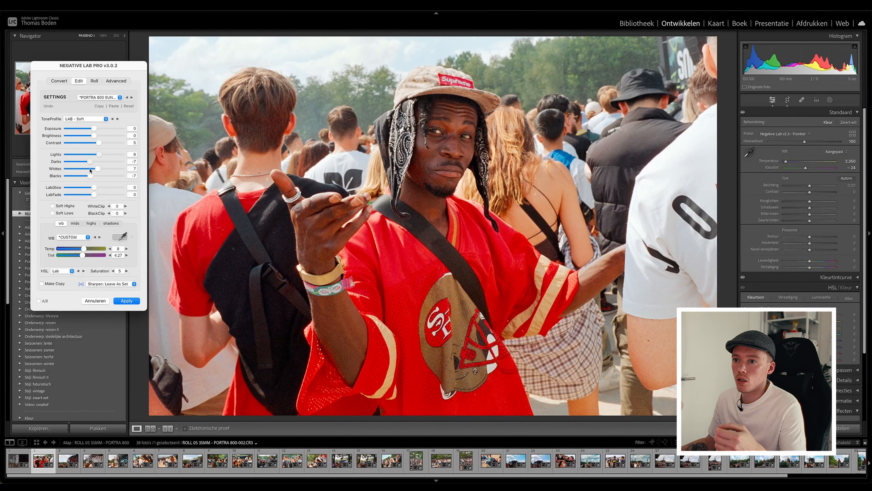
pyautogui.moveTo(84, 249); pyautogui.dragTo(84, 255)
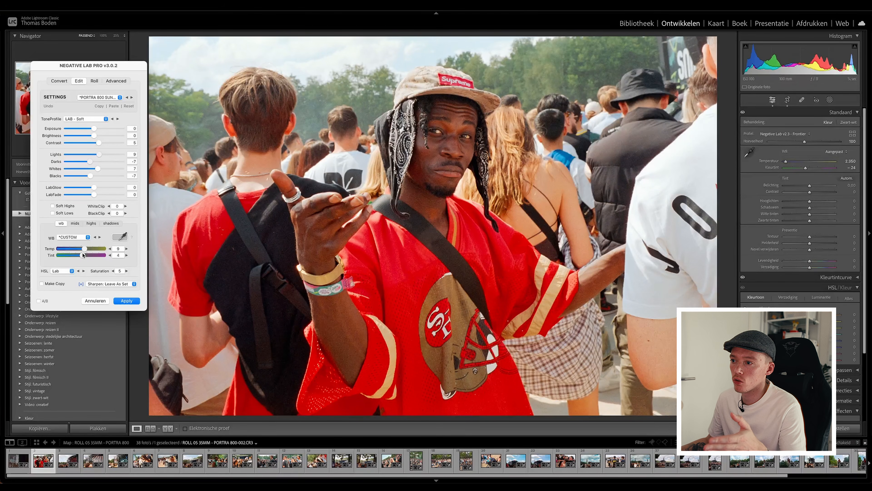
pyautogui.moveTo(83, 255); pyautogui.dragTo(83, 254)
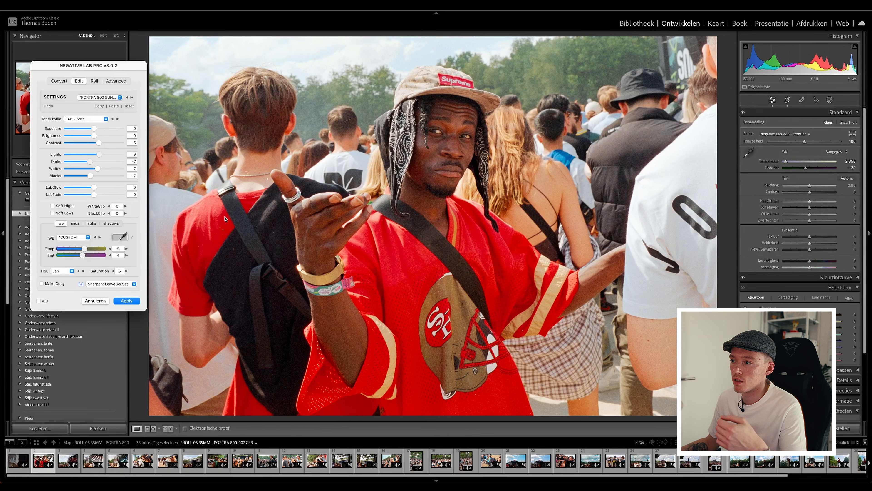
pyautogui.click(113, 271)
pyautogui.click(126, 271)
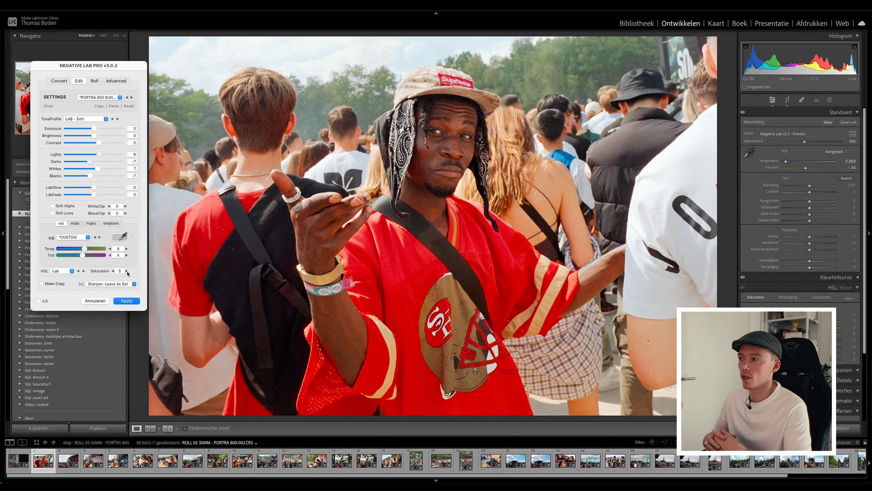
pyautogui.click(125, 301)
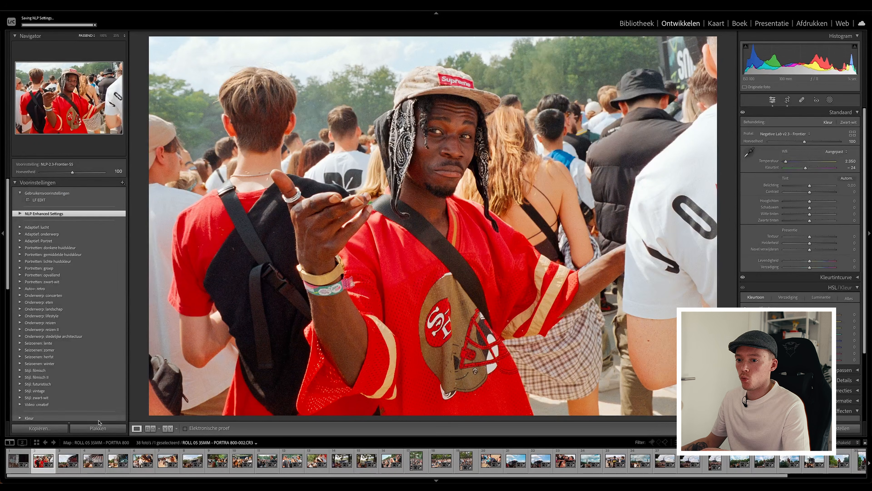
# Try Lightroom's own Highlights and Temperature adjustments on the converted frame 002 and revert them.
pyautogui.moveTo(148, 475)
pyautogui.mouseDown()
pyautogui.moveTo(354, 468)
pyautogui.moveTo(336, 477)
pyautogui.moveTo(162, 475)
pyautogui.mouseUp()
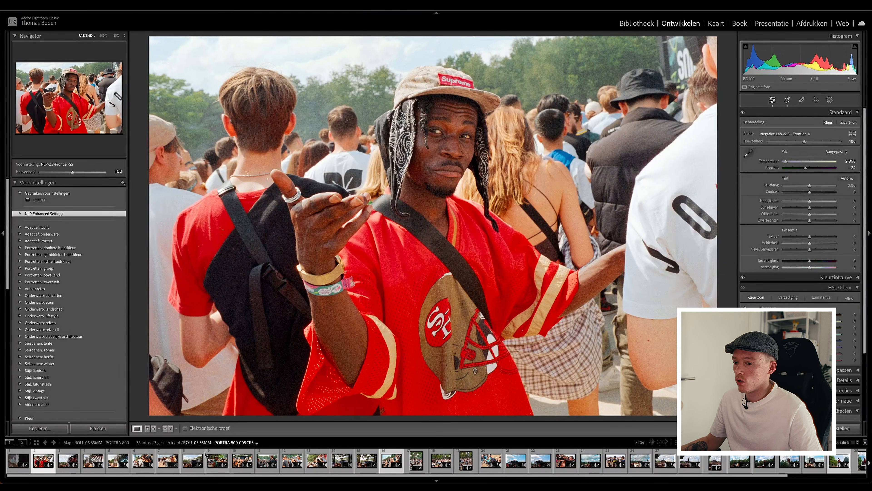
pyautogui.keyDown('super'); pyautogui.click(50, 455); pyautogui.keyUp('super')
pyautogui.click(50, 455)
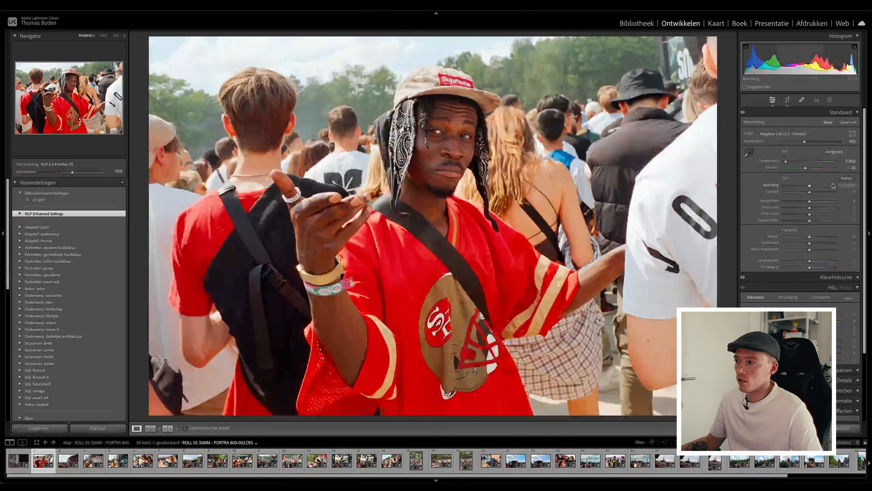
pyautogui.moveTo(810, 203); pyautogui.dragTo(819, 205)
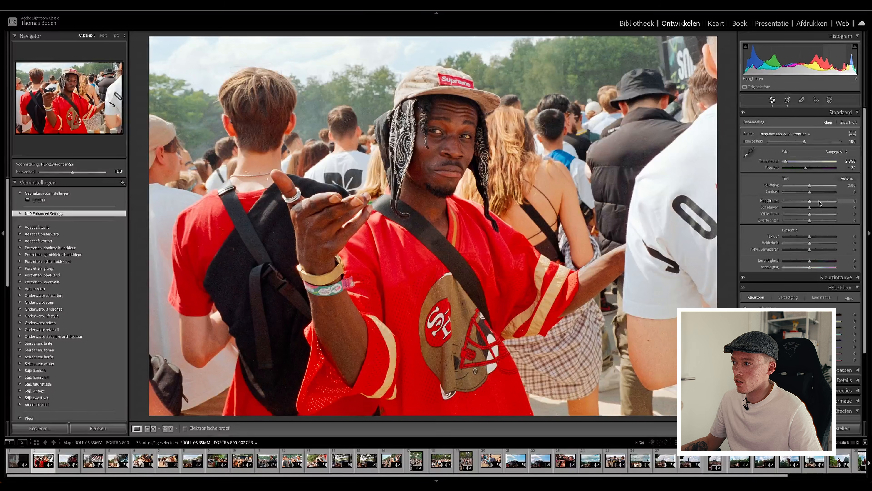
pyautogui.doubleClick(818, 203)
pyautogui.moveTo(783, 162); pyautogui.dragTo(784, 168)
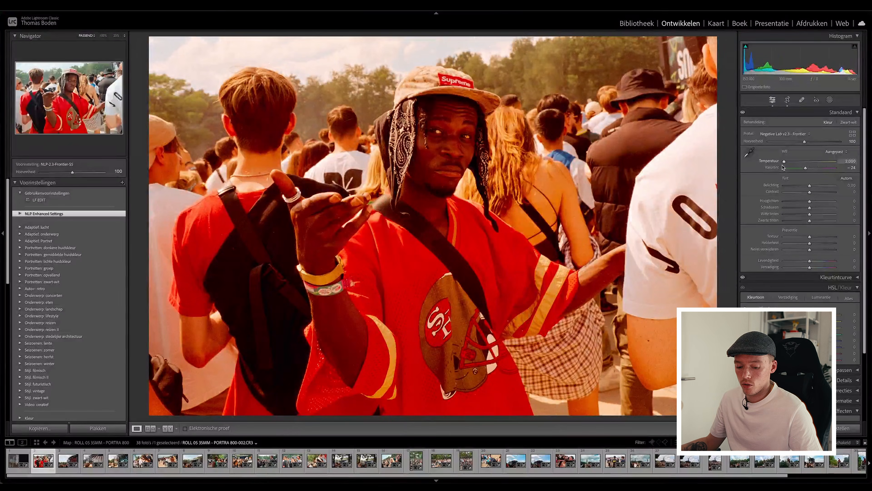
pyautogui.hotkey('ctrl', 'z')
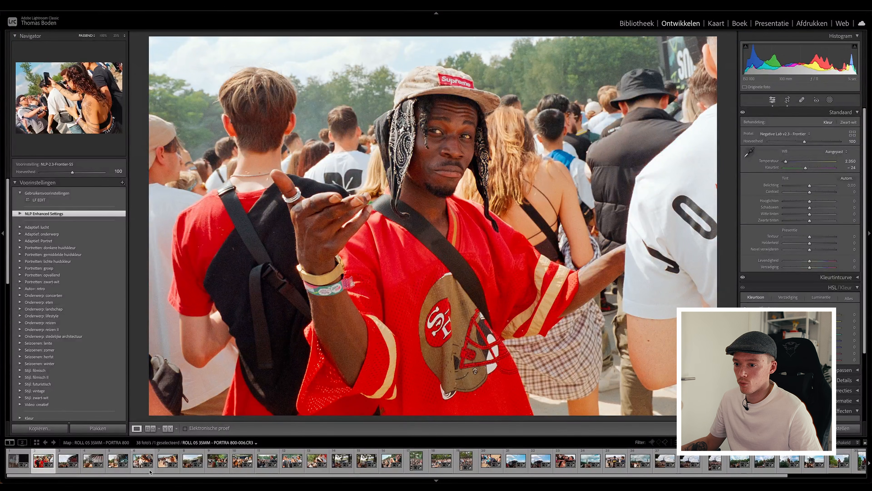
# Add frames 016 and 034 to the selection alongside frame 002.
pyautogui.moveTo(146, 476)
pyautogui.mouseDown()
pyautogui.moveTo(161, 477)
pyautogui.moveTo(147, 477)
pyautogui.mouseUp()
pyautogui.keyDown('ctrl'); pyautogui.click(391, 460); pyautogui.keyUp('ctrl')
pyautogui.moveTo(388, 476); pyautogui.dragTo(438, 476)
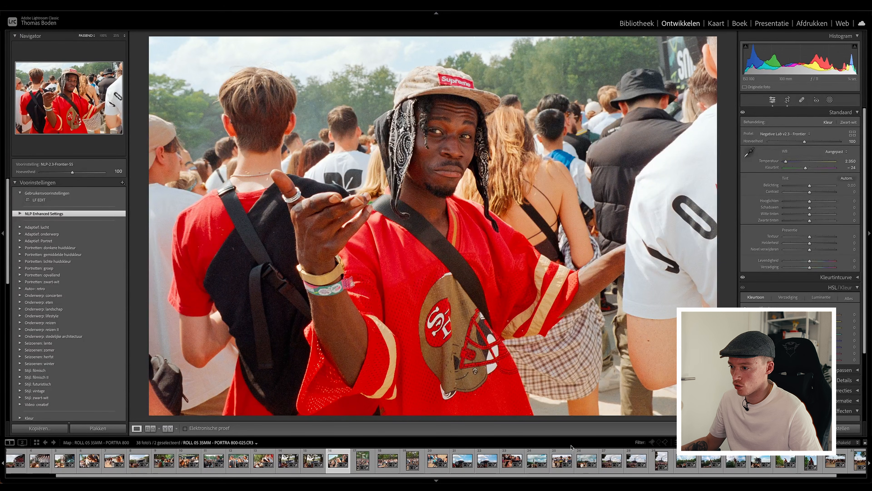
pyautogui.keyDown('super'); pyautogui.click(786, 462); pyautogui.keyUp('super')
# Start exporting the three selected photos and choose the 02 EXPORT folder as the destination.
pyautogui.click(71, 2)
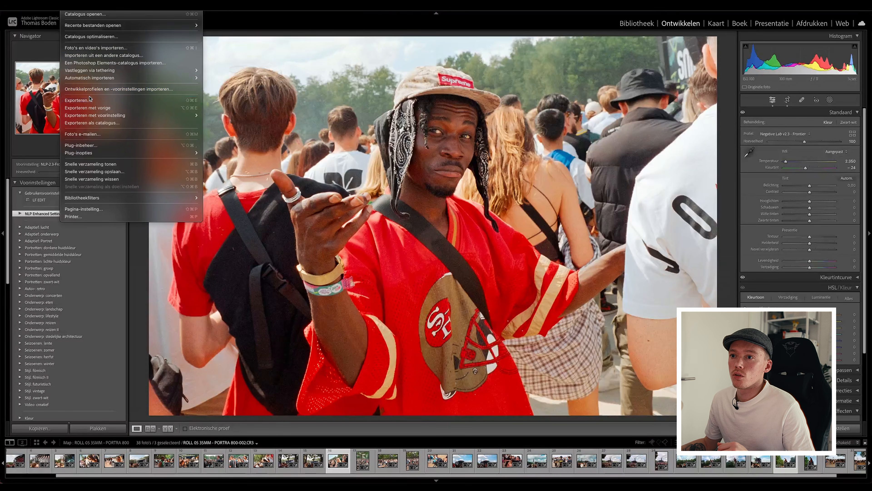
pyautogui.click(79, 100)
pyautogui.click(582, 126)
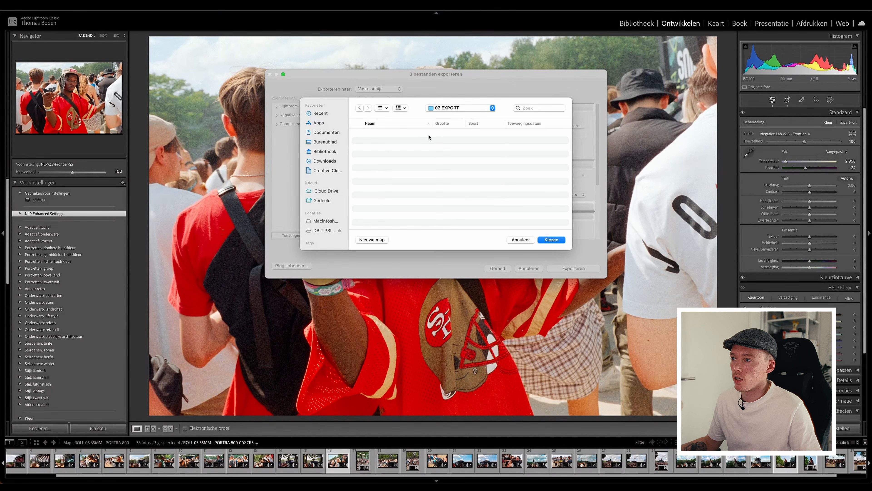
pyautogui.click(550, 238)
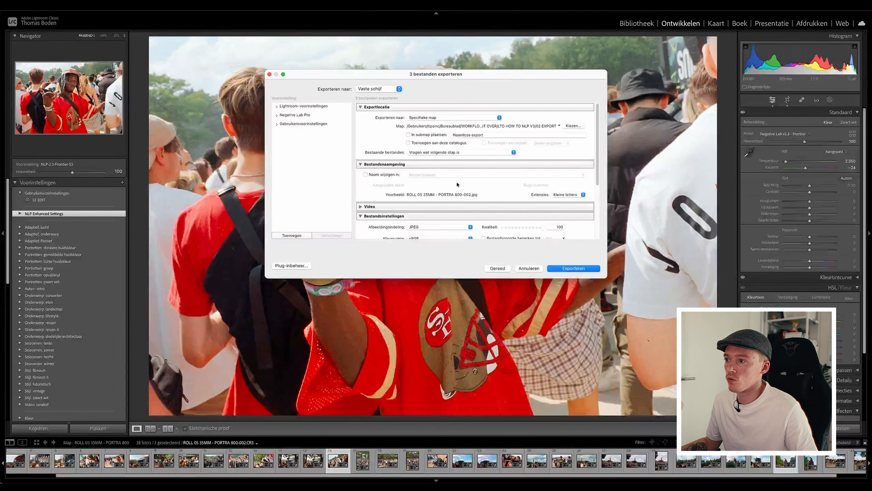
# Set the export file settings to TIFF without compression, Adobe RGB (1998) colour space and 16 bits per component.
pyautogui.scroll(-3, 440, 206)
pyautogui.click(439, 187)
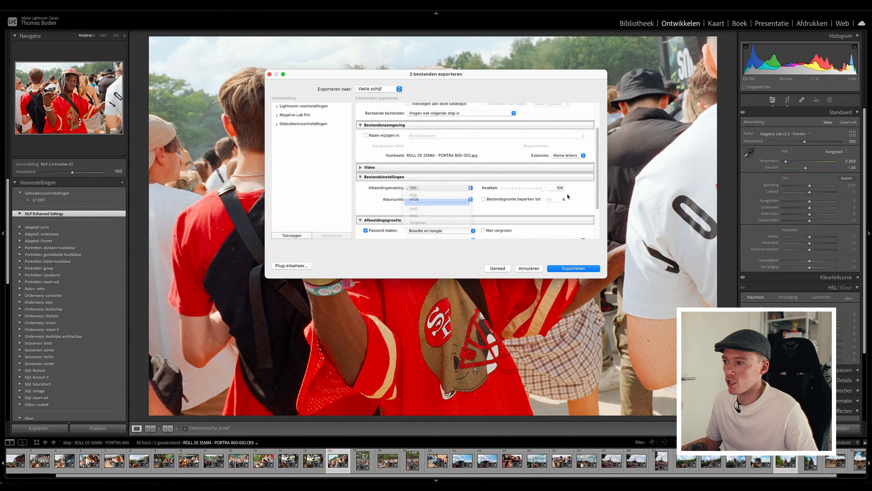
pyautogui.click(421, 201)
pyautogui.moveTo(598, 180); pyautogui.dragTo(599, 206)
pyautogui.click(535, 160)
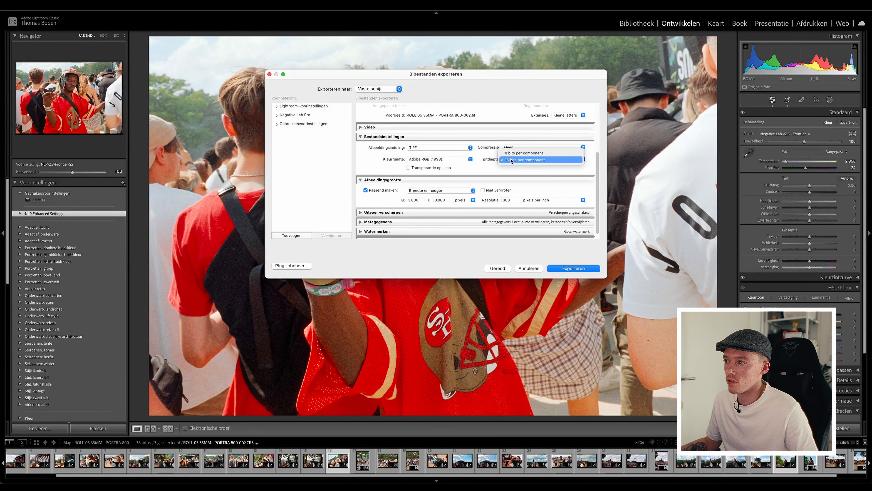
pyautogui.click(533, 168)
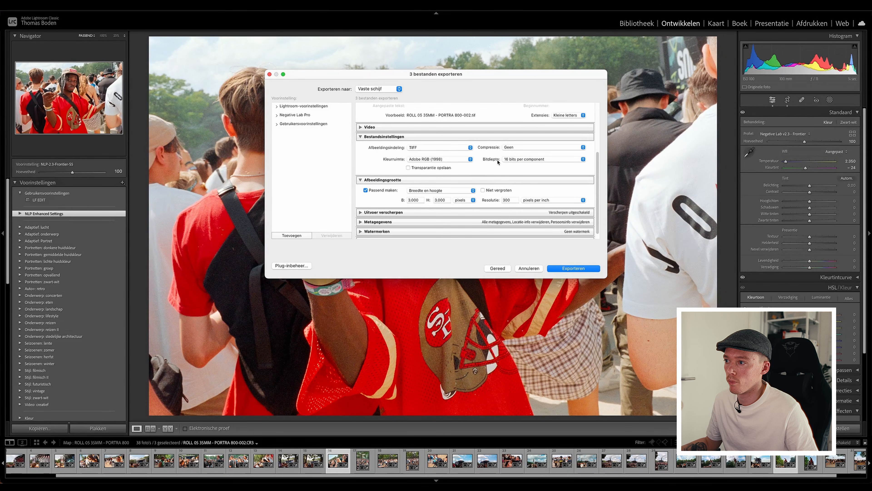
pyautogui.click(415, 160)
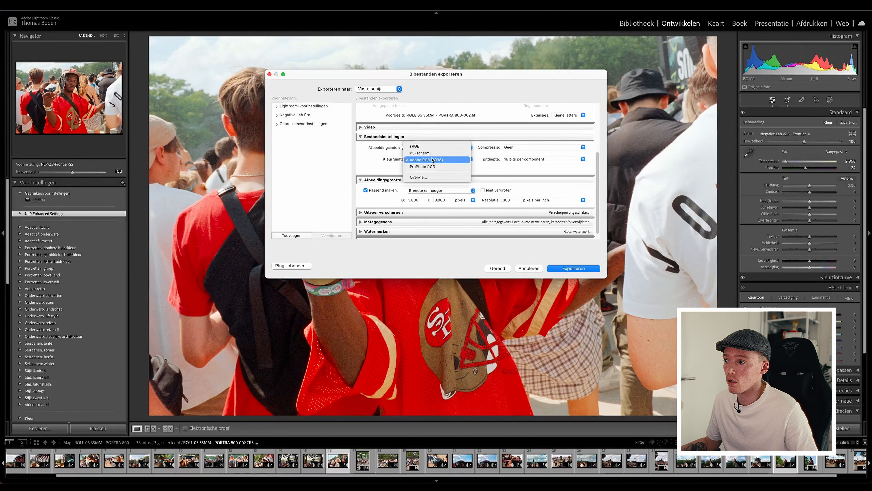
pyautogui.click(371, 161)
# Turn off resizing to fit so the photos keep full size, and export the three selected photos.
pyautogui.click(377, 190)
pyautogui.scroll(-2, 600, 178)
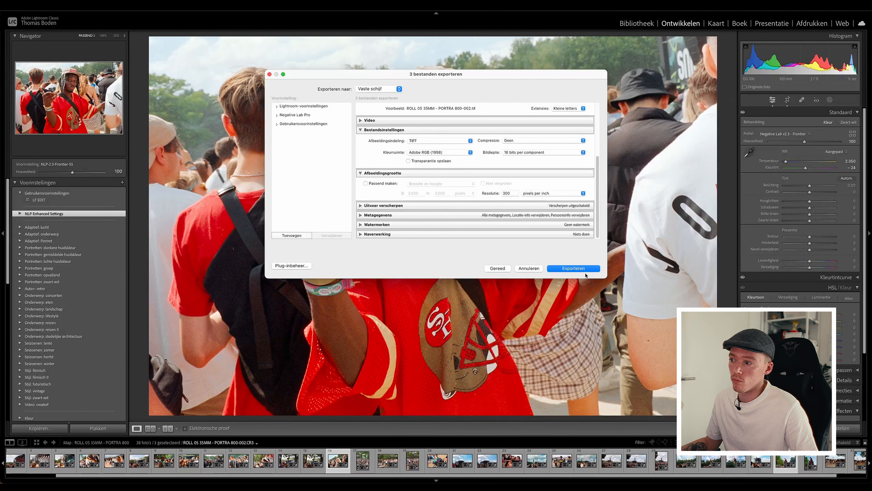
pyautogui.click(574, 269)
# Import the three exported TIFFs from the 02 EXPORT folder into the catalogue.
pyautogui.press('g')
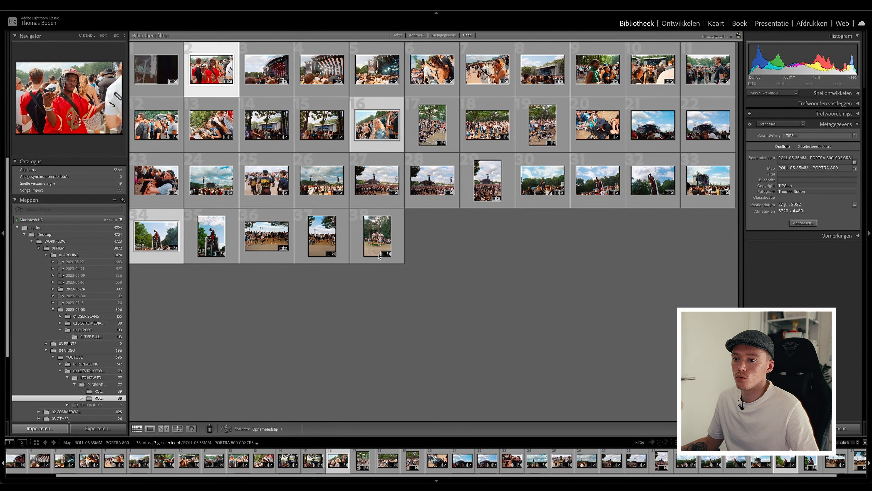
pyautogui.press('super+shift+i')
pyautogui.click(59, 149)
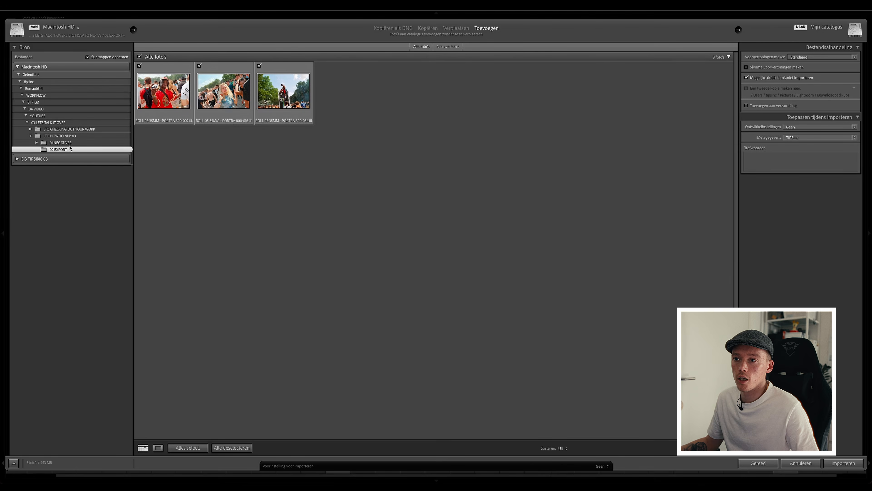
pyautogui.click(843, 462)
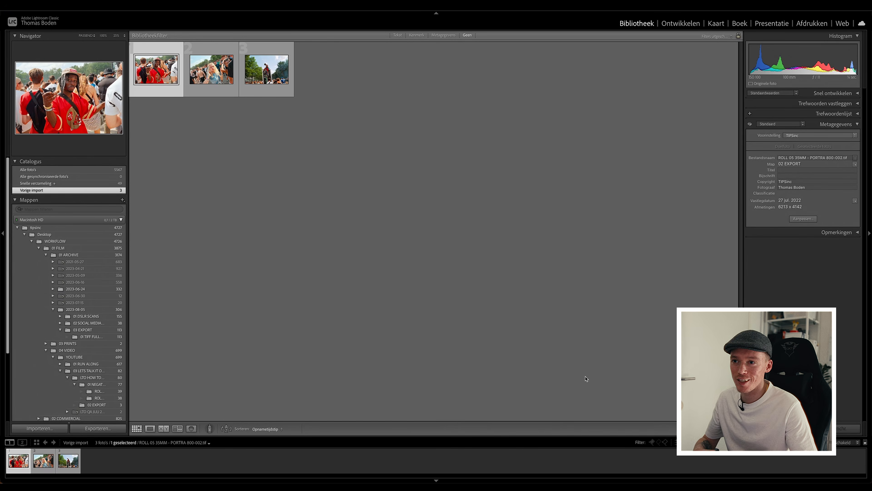
# Open the imported TIFFs for developing, look through the frames and return to frame 002.
pyautogui.click(45, 466)
pyautogui.click(24, 466)
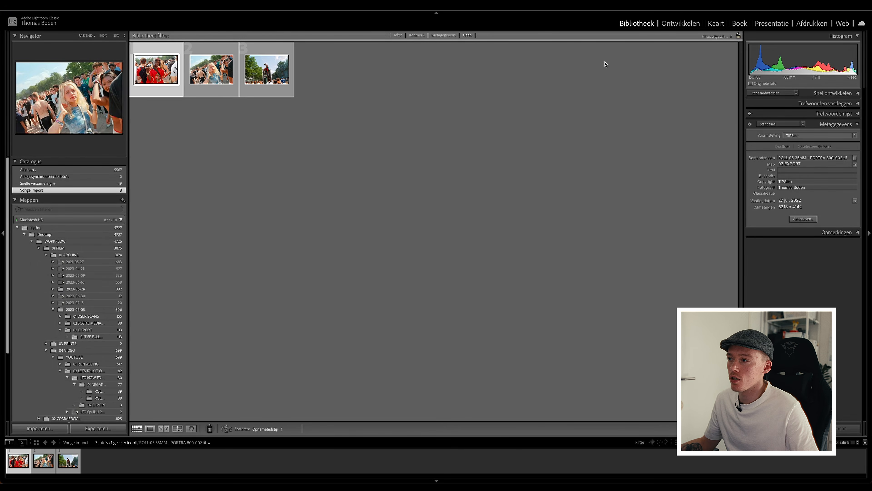
pyautogui.click(680, 24)
pyautogui.press('Right')
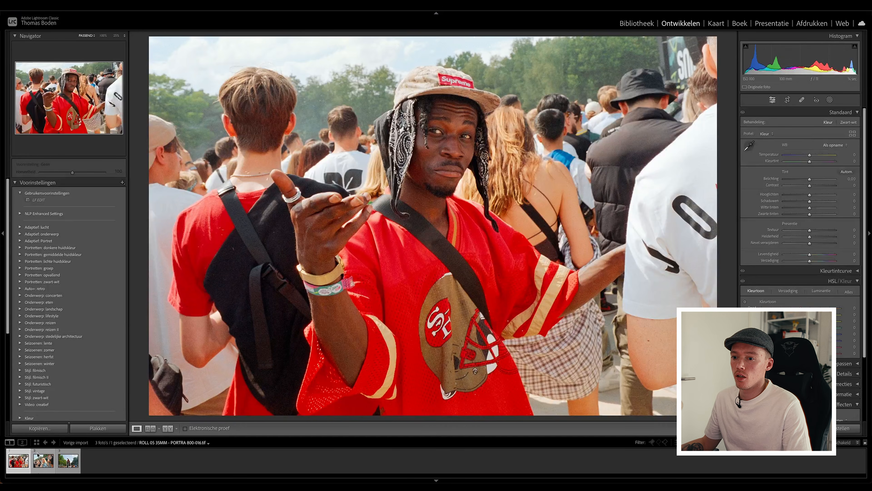
pyautogui.press('Right')
pyautogui.press('Left')
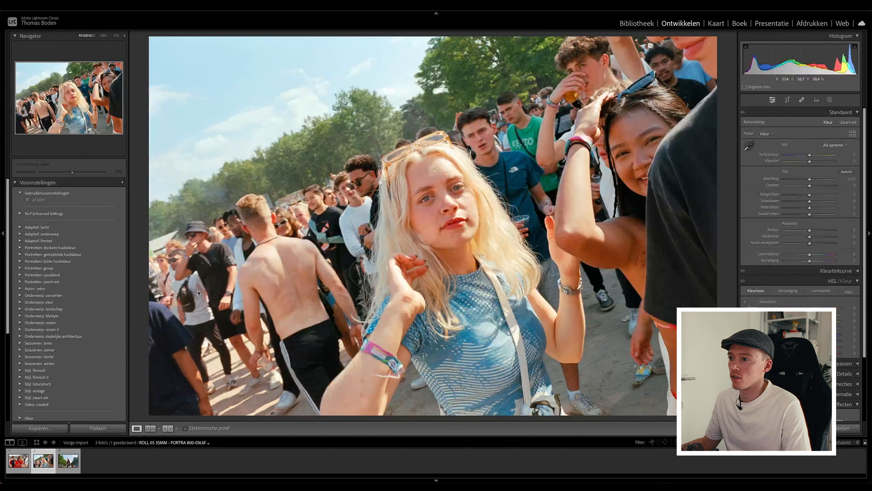
pyautogui.press('Left')
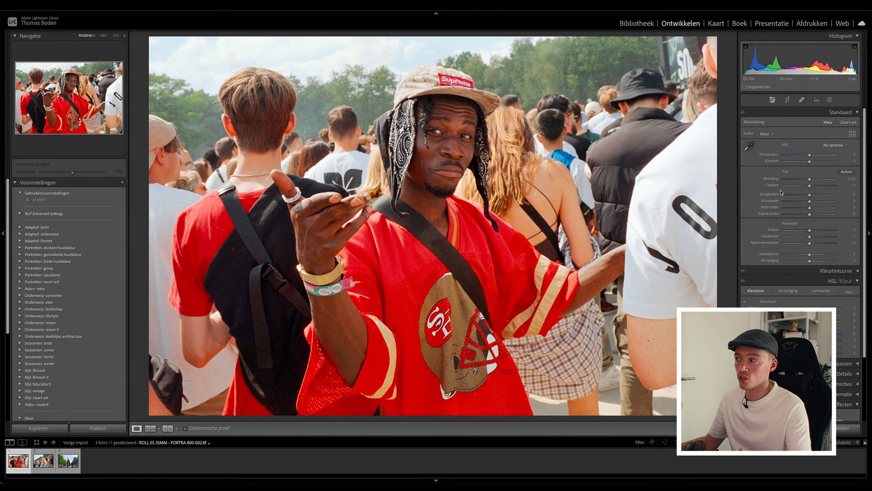
# Check the face in the frame 002 TIFF up close, and set its Texture and Clarity to 10 each.
pyautogui.click(458, 141)
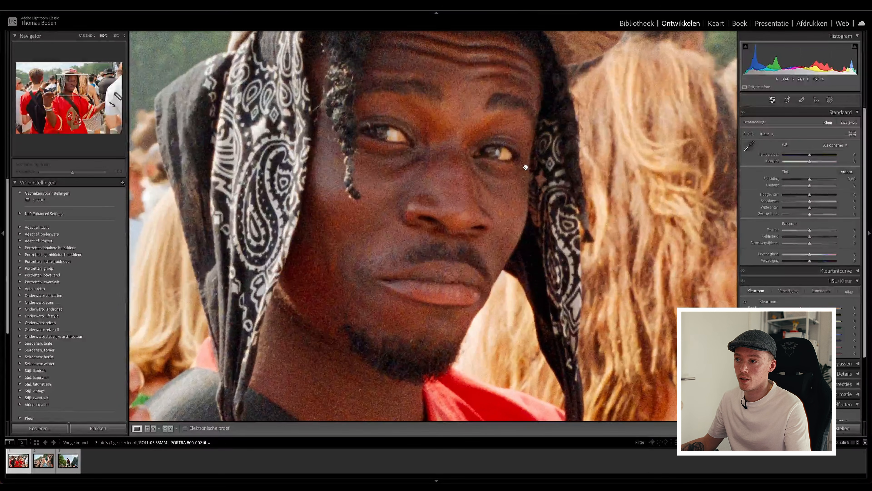
pyautogui.moveTo(479, 171); pyautogui.dragTo(481, 194)
pyautogui.click(481, 192)
pyautogui.click(459, 131)
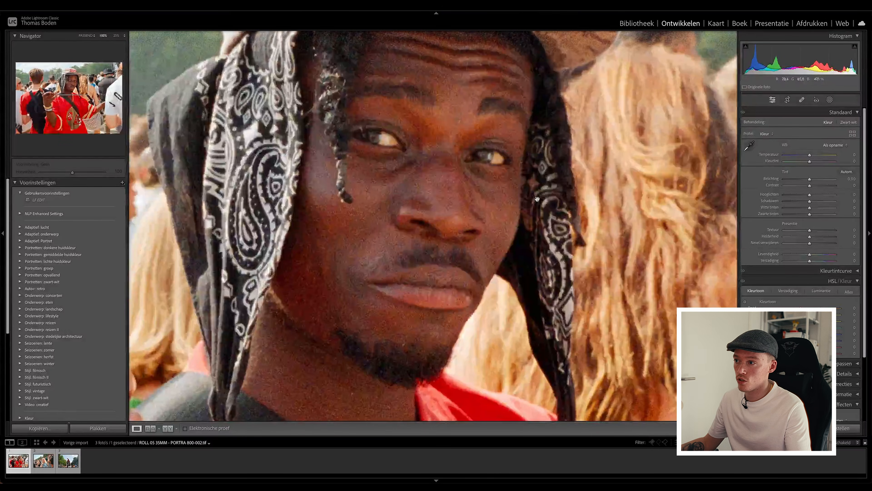
pyautogui.click(537, 199)
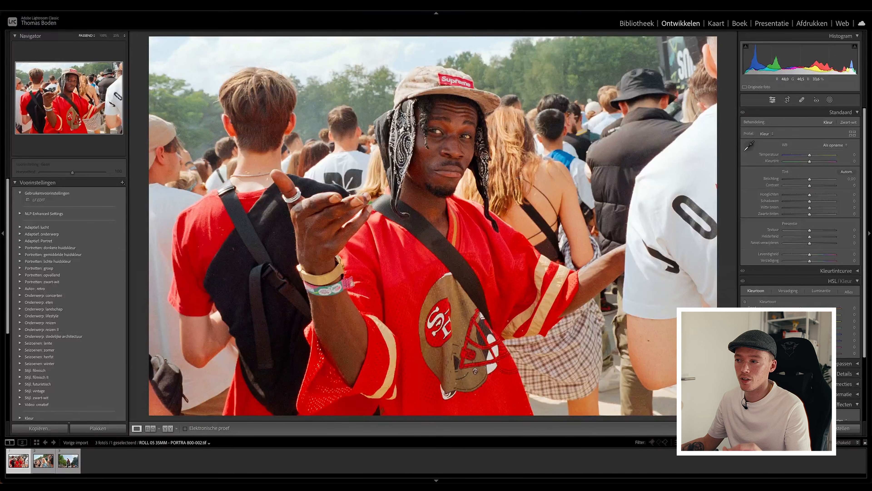
pyautogui.click(855, 230)
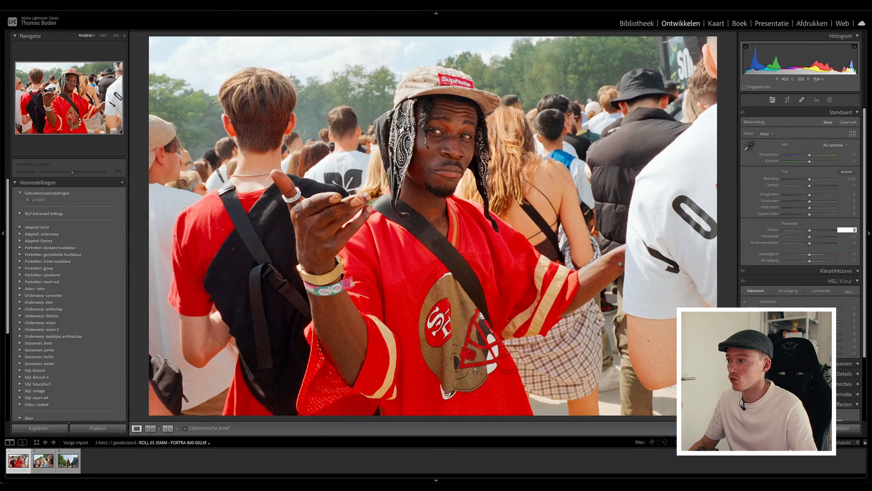
pyautogui.write('10')
pyautogui.press('Return')
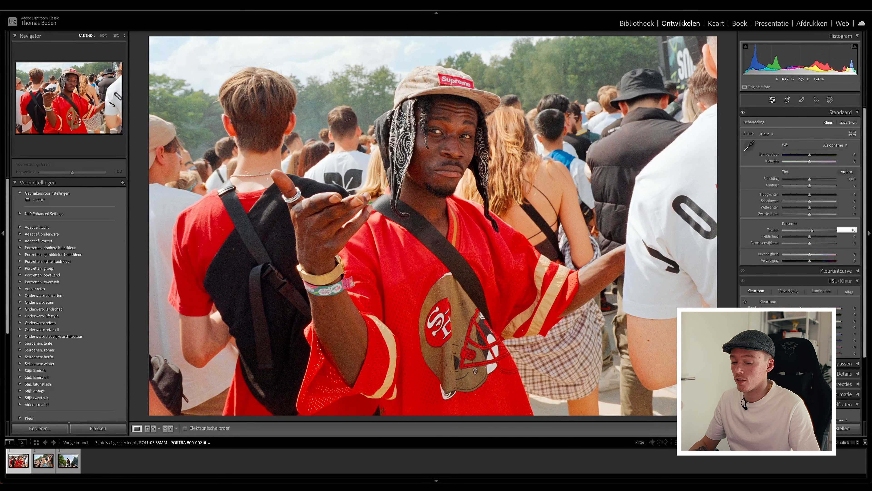
pyautogui.press('Tab')
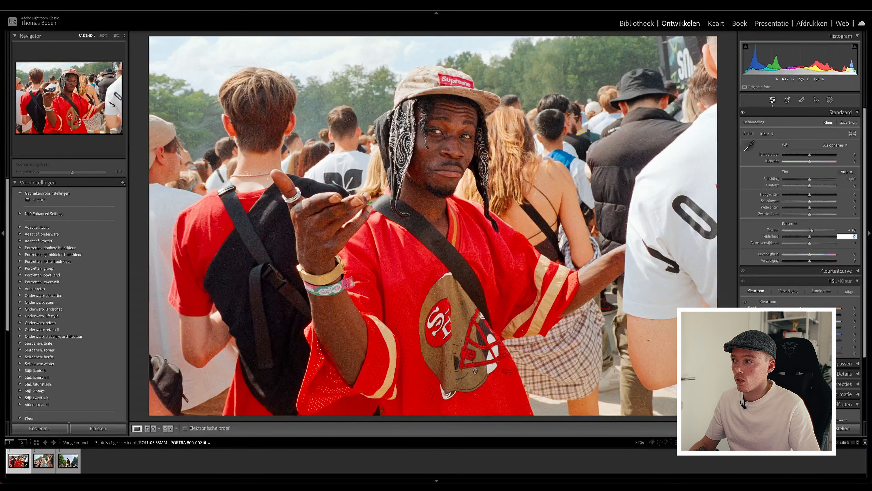
pyautogui.press('Tab')
pyautogui.press('Tab')
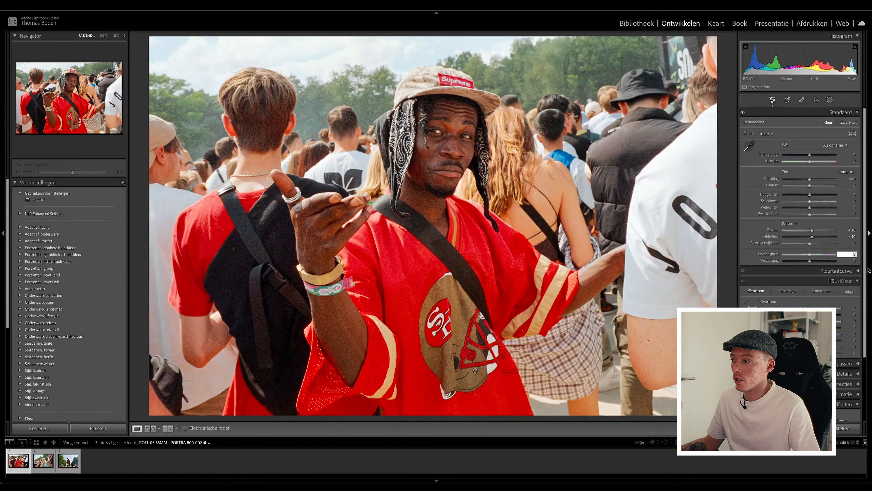
# Set the sharpening amount of the frame 002 TIFF to 60 while judging it at 100% zoom.
pyautogui.click(858, 281)
pyautogui.click(858, 301)
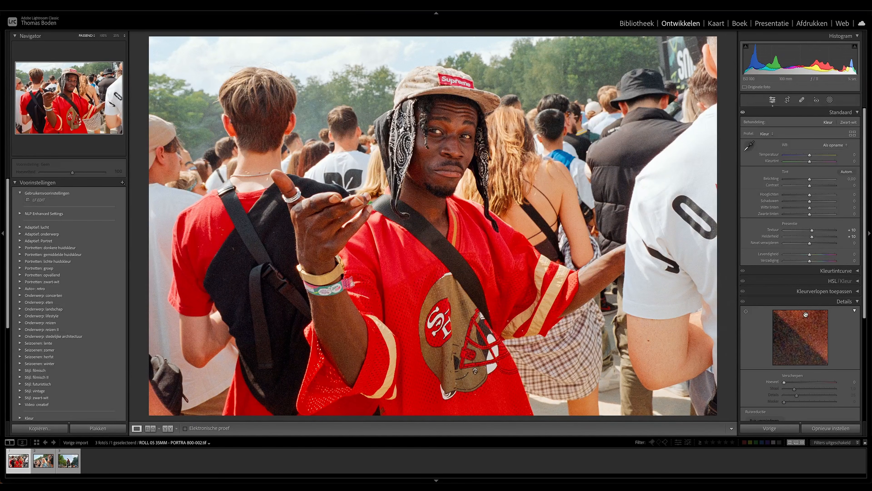
pyautogui.scroll(-1, 757, 366)
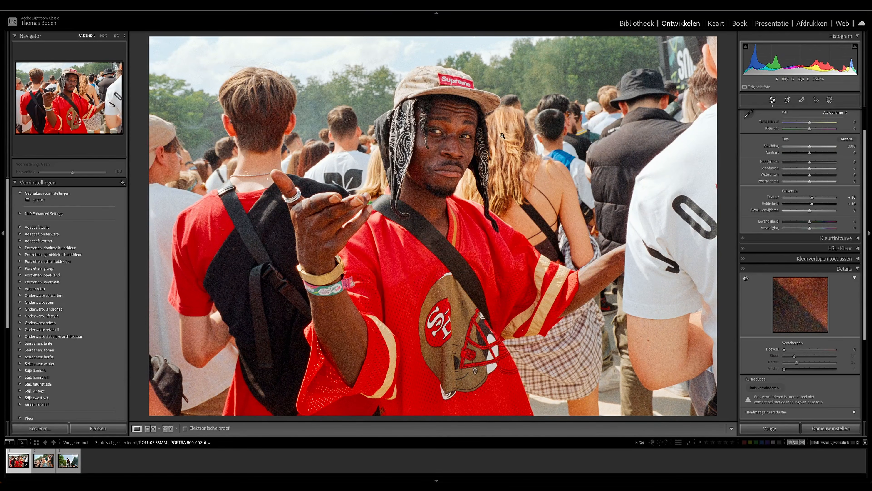
pyautogui.press('z')
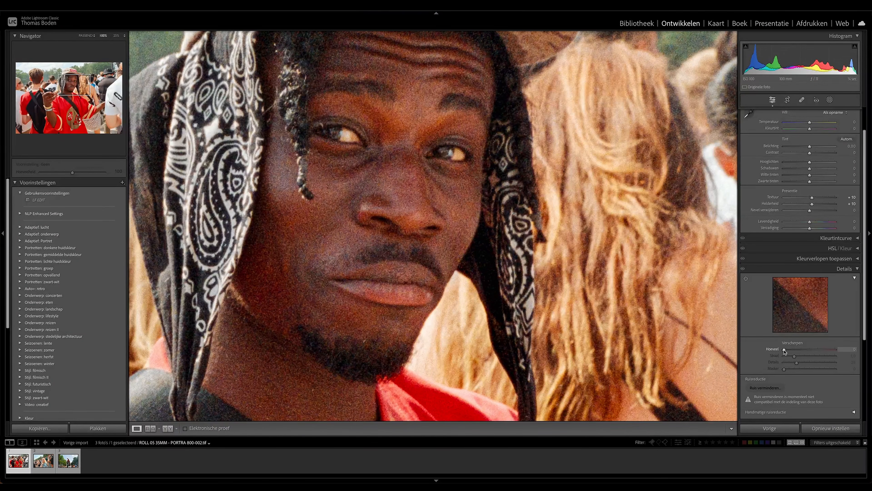
pyautogui.moveTo(785, 349); pyautogui.dragTo(800, 350)
pyautogui.moveTo(801, 350); pyautogui.dragTo(807, 348)
pyautogui.moveTo(805, 347); pyautogui.dragTo(804, 347)
# Examine the sharpened face, scarf and shirt in frame 002 at 100% and at full view.
pyautogui.click(468, 110)
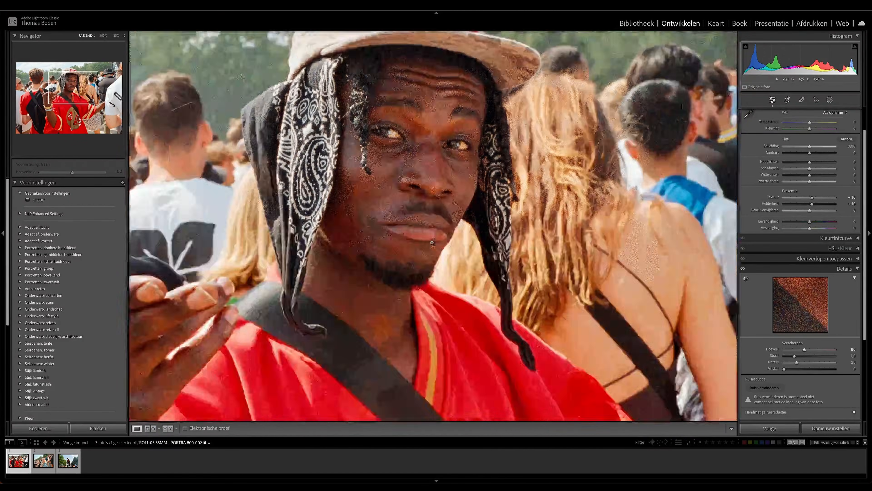
pyautogui.click(468, 94)
pyautogui.moveTo(396, 239); pyautogui.dragTo(562, 72)
pyautogui.moveTo(432, 210)
pyautogui.mouseDown()
pyautogui.moveTo(598, 71)
pyautogui.moveTo(373, 215)
pyautogui.mouseUp()
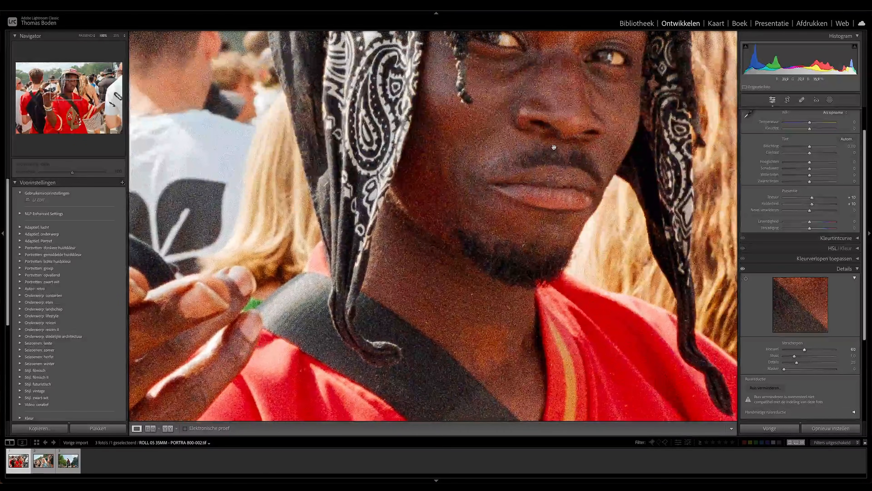
pyautogui.moveTo(537, 154); pyautogui.dragTo(444, 261)
pyautogui.click(444, 260)
pyautogui.click(490, 181)
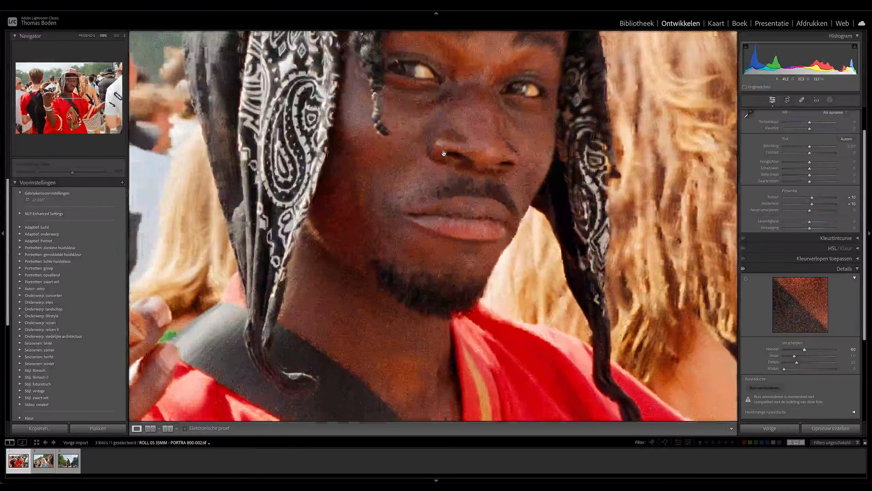
pyautogui.click(494, 155)
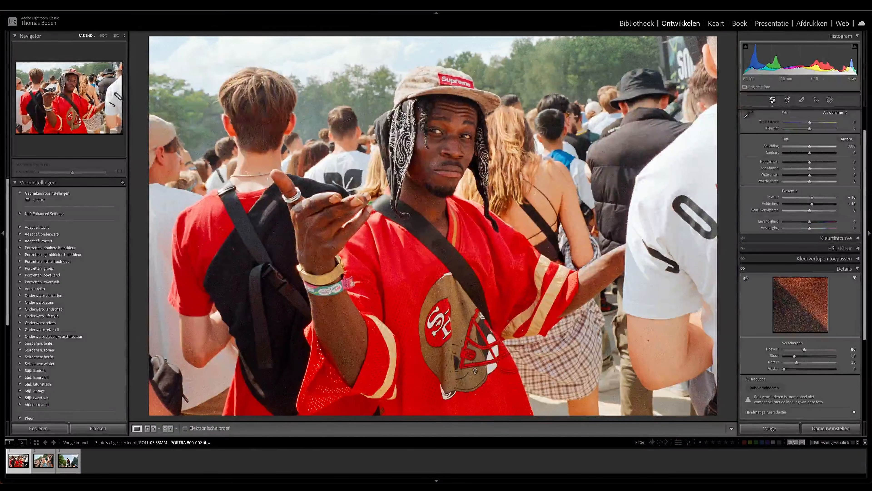
# Review the vignette and grain effect settings, and inspect the natural film grain around the cap and face in frame 002.
pyautogui.click(858, 268)
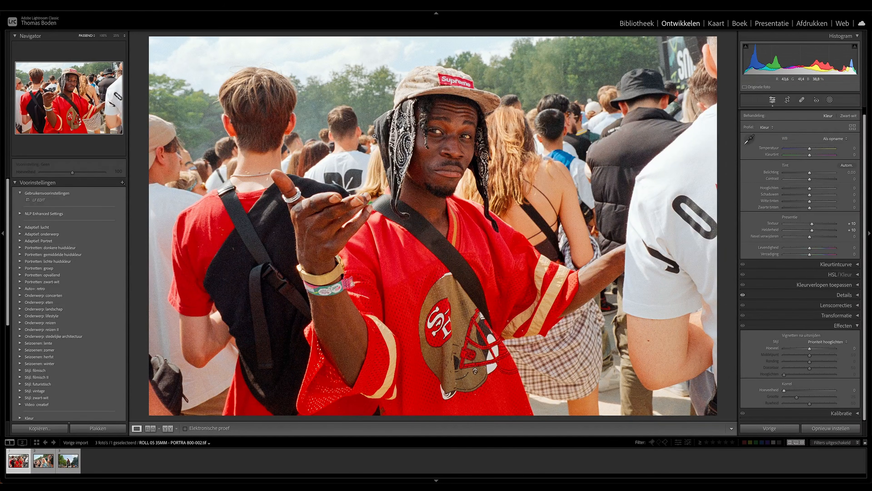
pyautogui.click(460, 138)
pyautogui.moveTo(460, 138); pyautogui.dragTo(514, 191)
pyautogui.moveTo(497, 145); pyautogui.dragTo(460, 318)
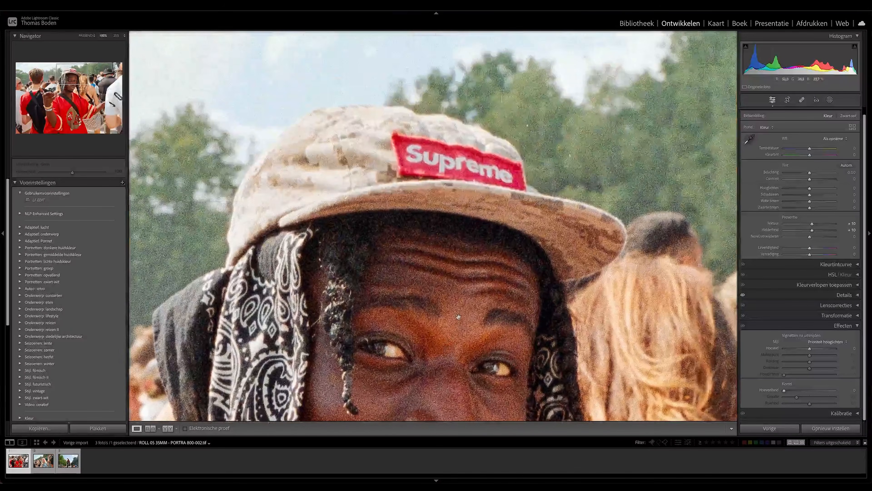
pyautogui.click(505, 231)
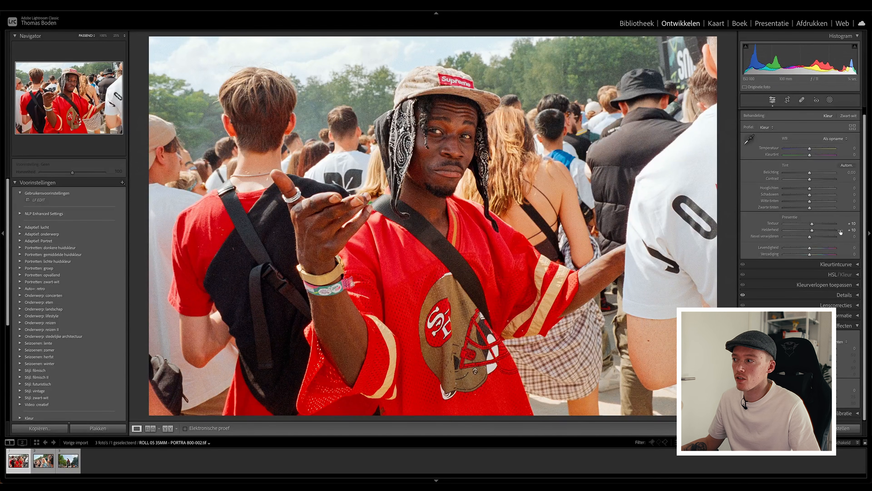
pyautogui.click(856, 326)
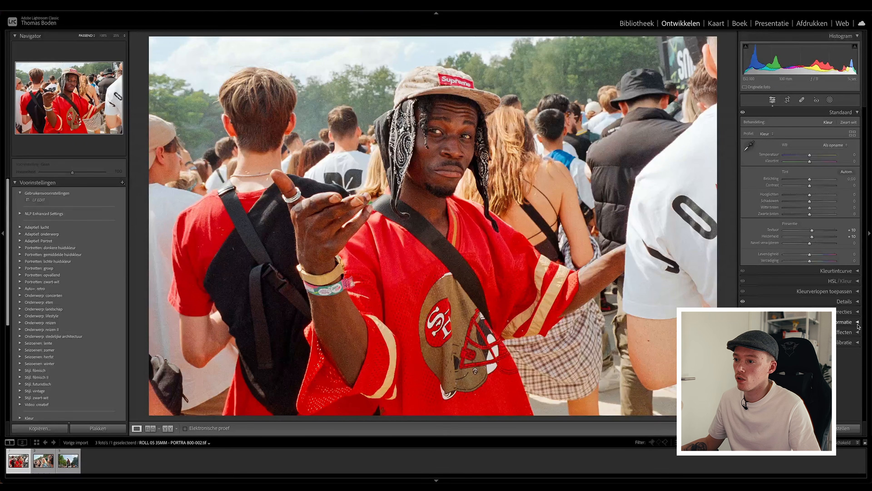
# Synchronise only Texture, Clarity and all Detail settings from frame 002 to the other two TIFFs.
pyautogui.keyDown('shift'); pyautogui.click(68, 461); pyautogui.keyUp('shift')
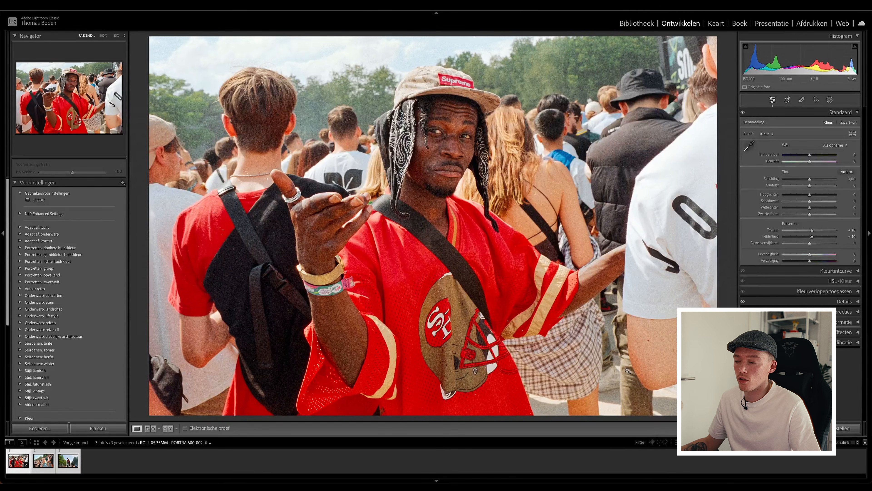
pyautogui.click(770, 428)
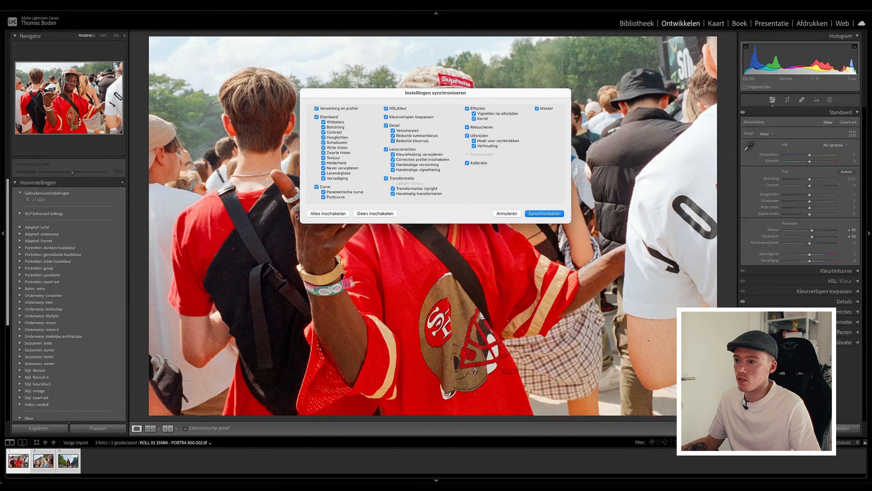
pyautogui.click(357, 214)
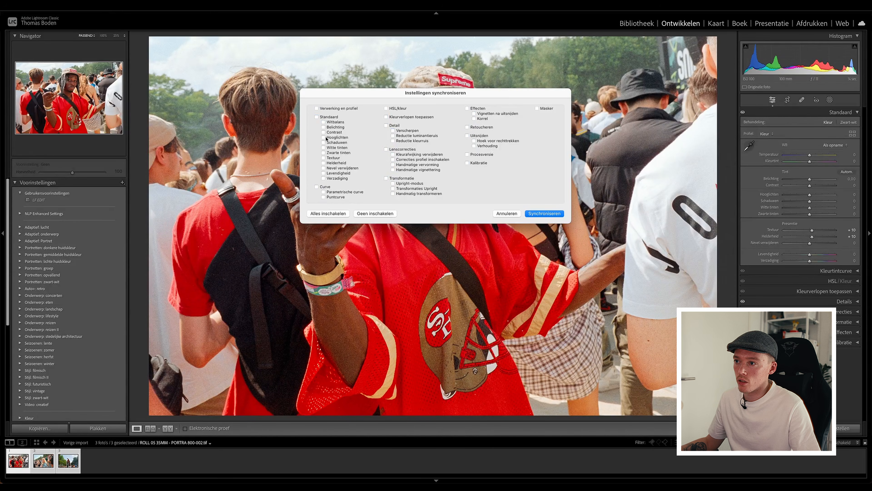
pyautogui.click(333, 158)
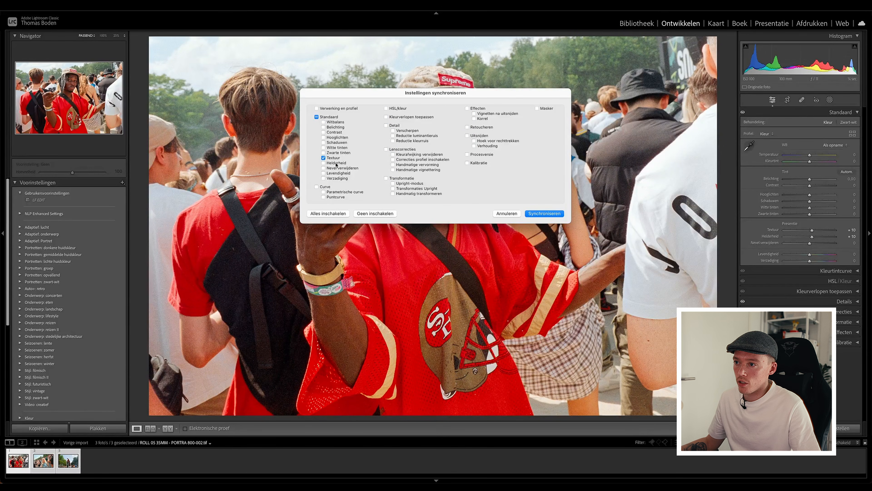
pyautogui.click(325, 163)
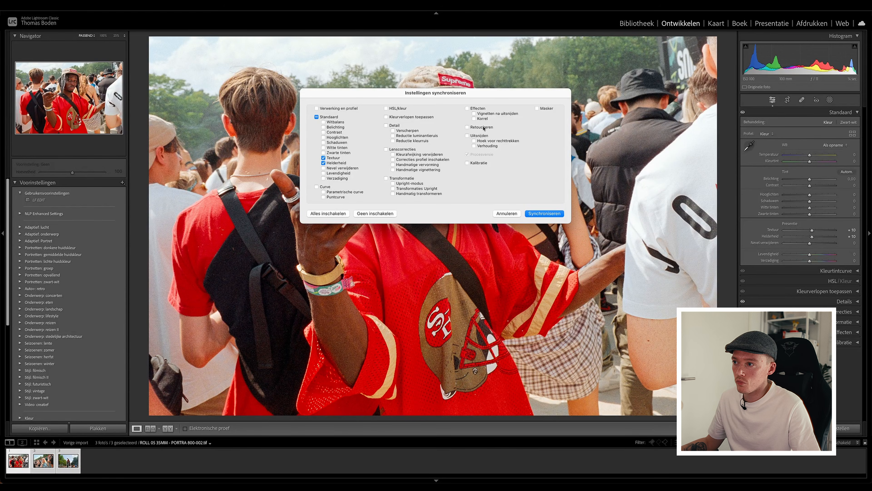
pyautogui.click(386, 125)
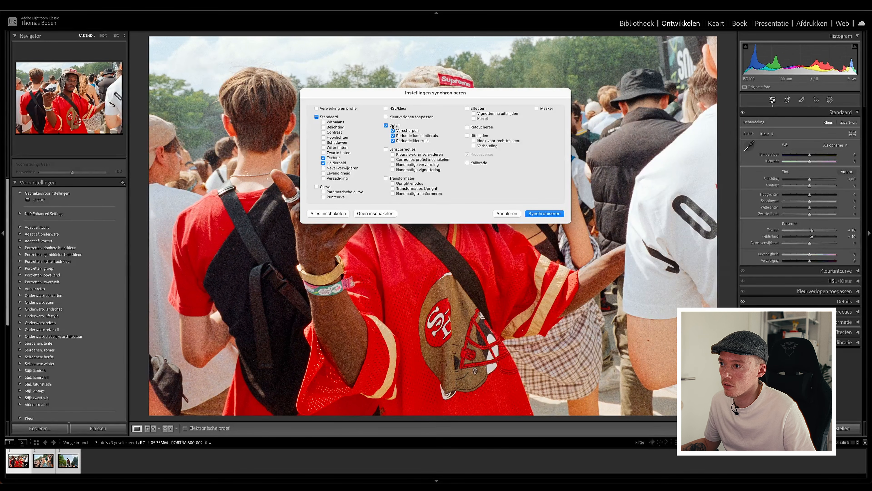
pyautogui.click(544, 214)
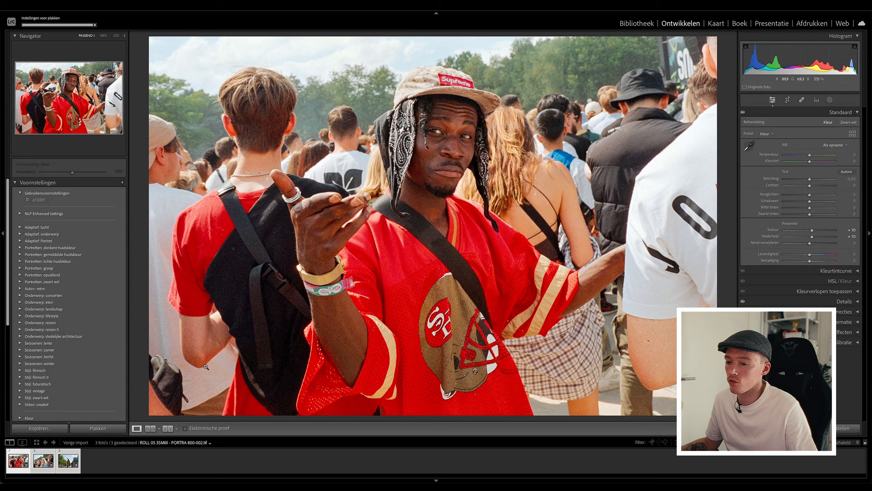
# Inspect the faces in frame 016 up close, and check the frame of the man seated on the sign.
pyautogui.keyDown('super'); pyautogui.click(42, 460); pyautogui.keyUp('super')
pyautogui.click(43, 459)
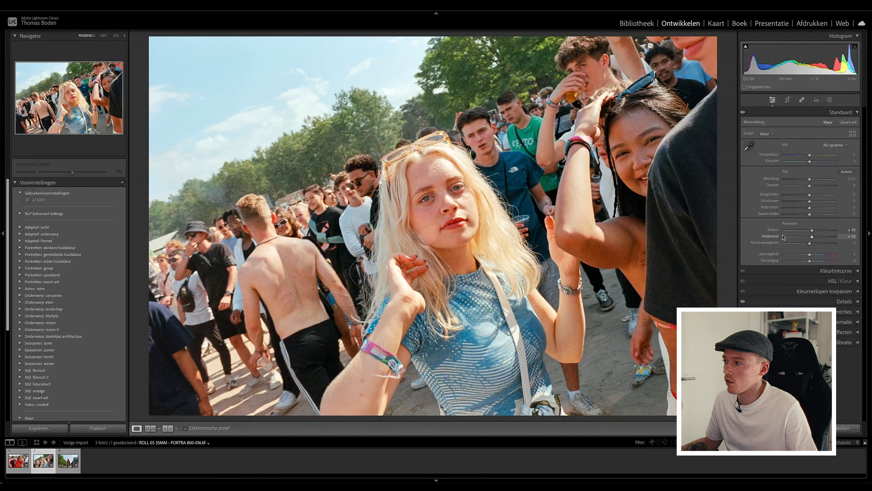
pyautogui.click(498, 235)
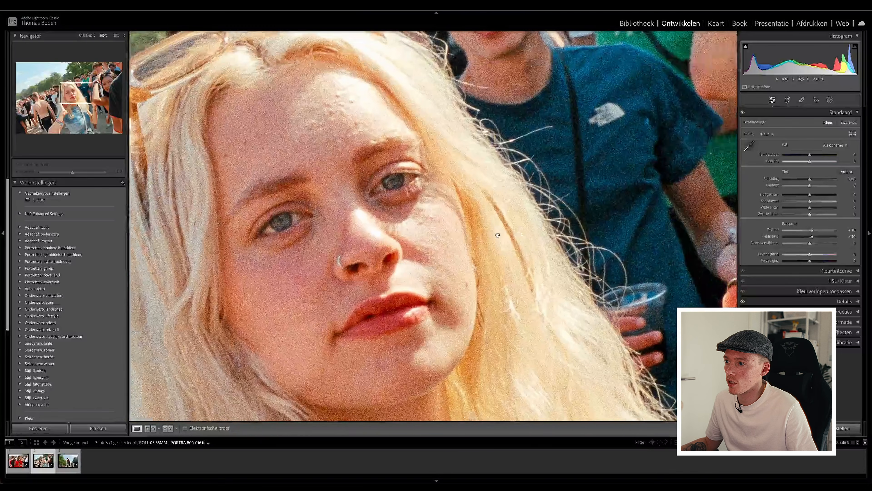
pyautogui.moveTo(497, 235); pyautogui.dragTo(224, 371)
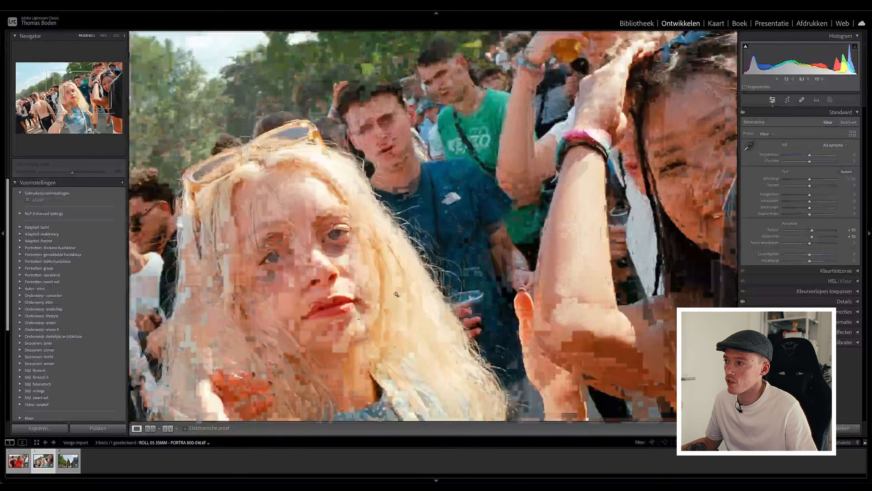
pyautogui.moveTo(611, 180); pyautogui.dragTo(623, 167)
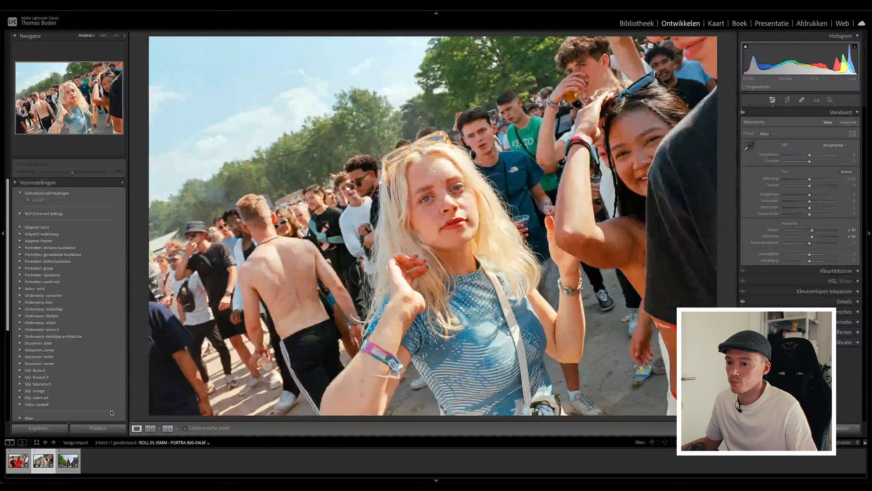
pyautogui.click(69, 461)
pyautogui.moveTo(433, 177); pyautogui.dragTo(405, 95)
pyautogui.click(432, 178)
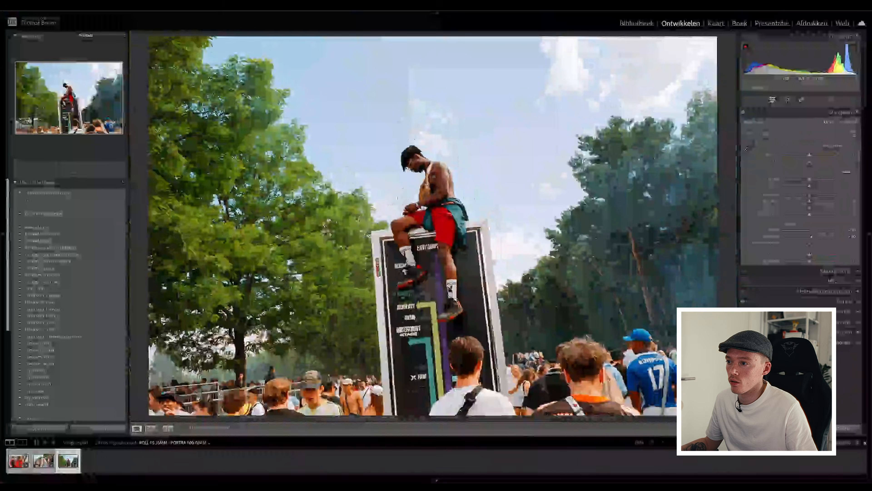
# Set the Highlights of frame 002 to -17 and the Shadows to -5.
pyautogui.click(18, 462)
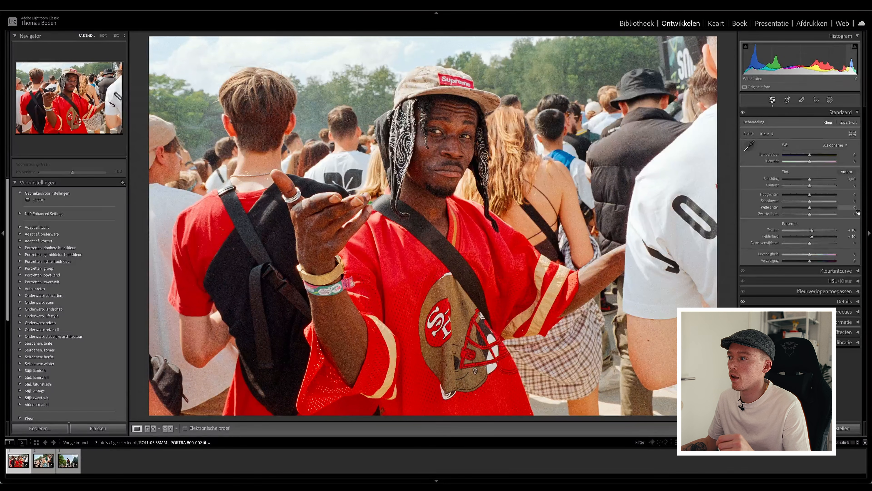
pyautogui.moveTo(810, 196)
pyautogui.mouseDown()
pyautogui.moveTo(800, 198)
pyautogui.moveTo(809, 208)
pyautogui.mouseUp()
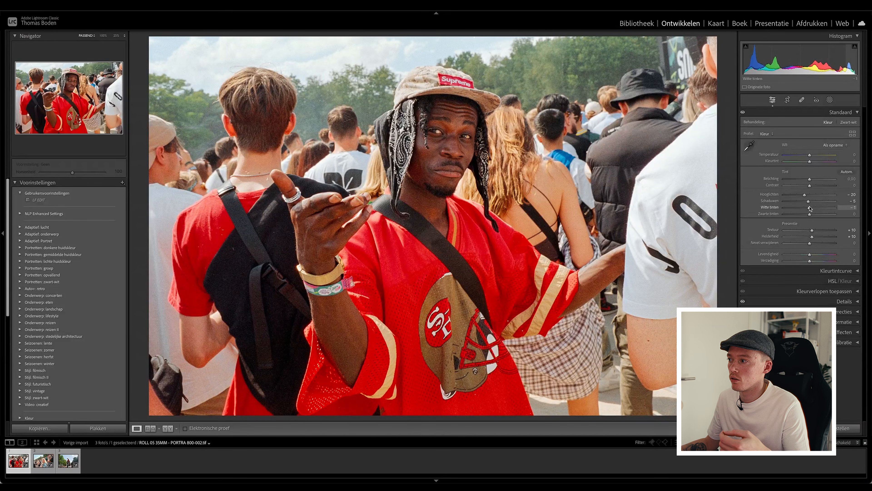
pyautogui.moveTo(805, 195); pyautogui.dragTo(805, 195)
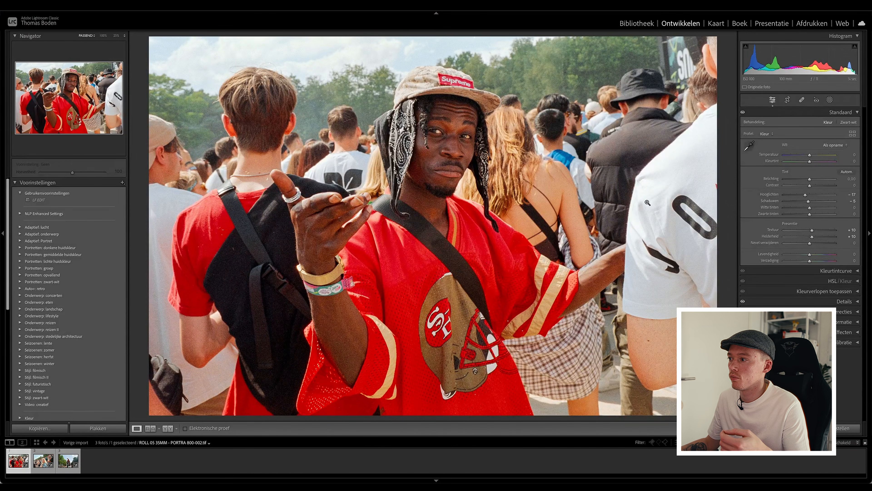
# Compare the before and after versions of frame 002 several times.
pyautogui.press('\\')
pyautogui.press('\\')
pyautogui.press('\\')
pyautogui.press('\\')
pyautogui.press('\\')
pyautogui.press('\\')
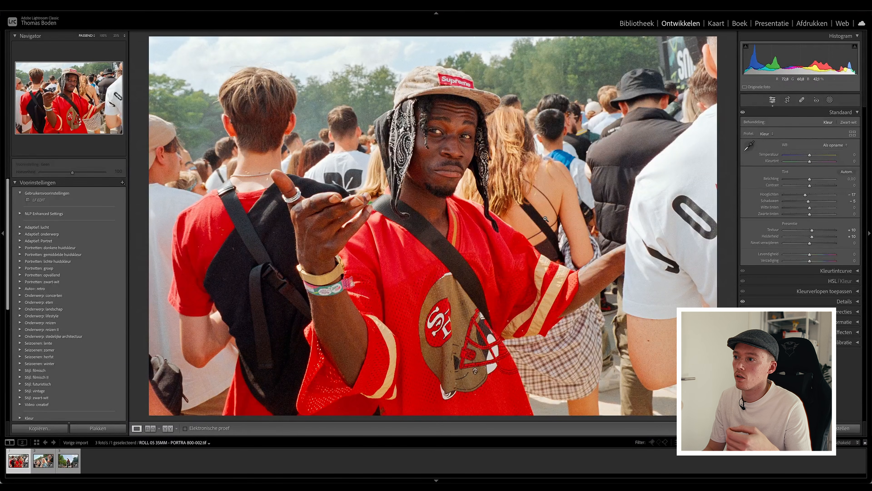
pyautogui.press('\\')
pyautogui.press('\\')
pyautogui.press('\\')
pyautogui.press('\\')
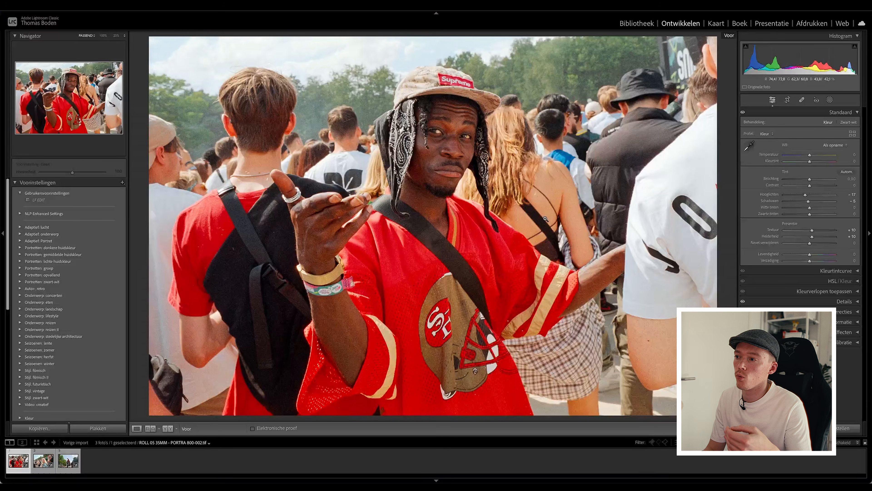
pyautogui.press('\\')
pyautogui.press('\\')
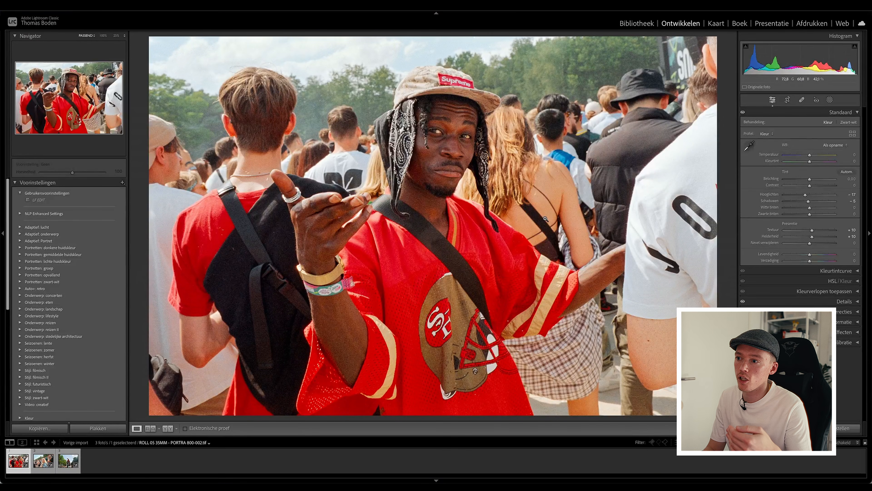
pyautogui.press('\\')
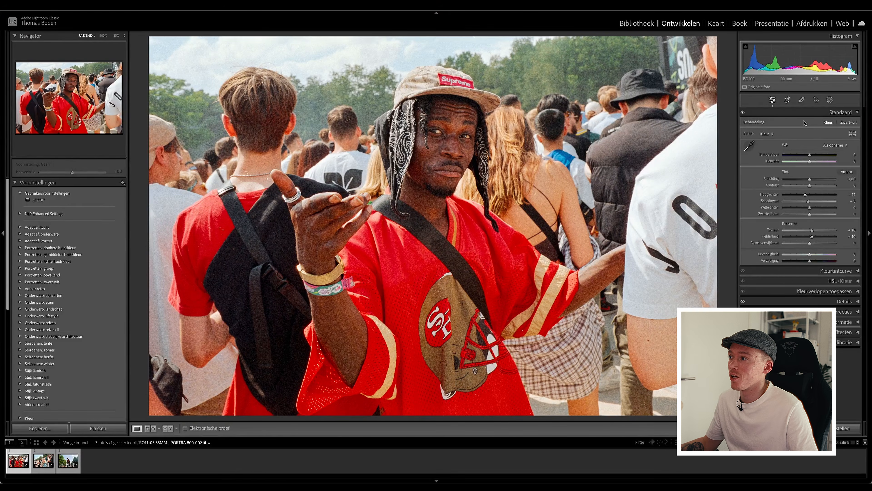
# Remove the two dust spots on the black vest beside the raised hand in frame 002 with the Remove tool.
pyautogui.press('q')
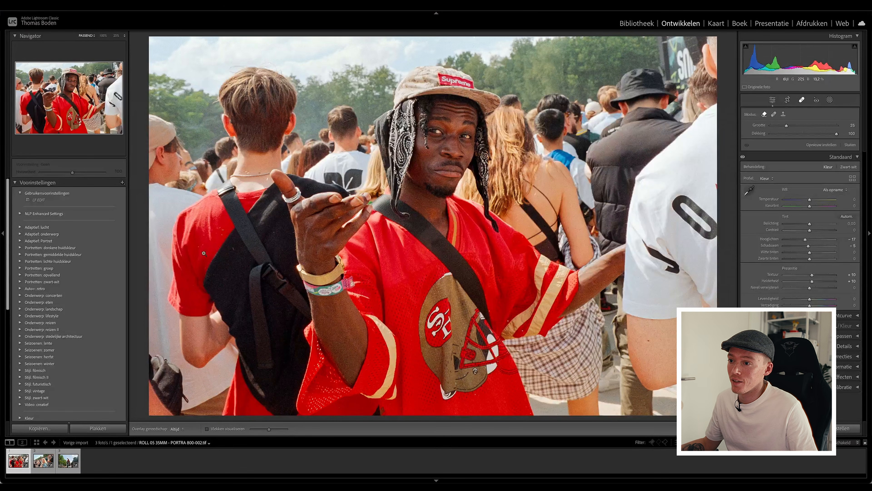
pyautogui.press('z')
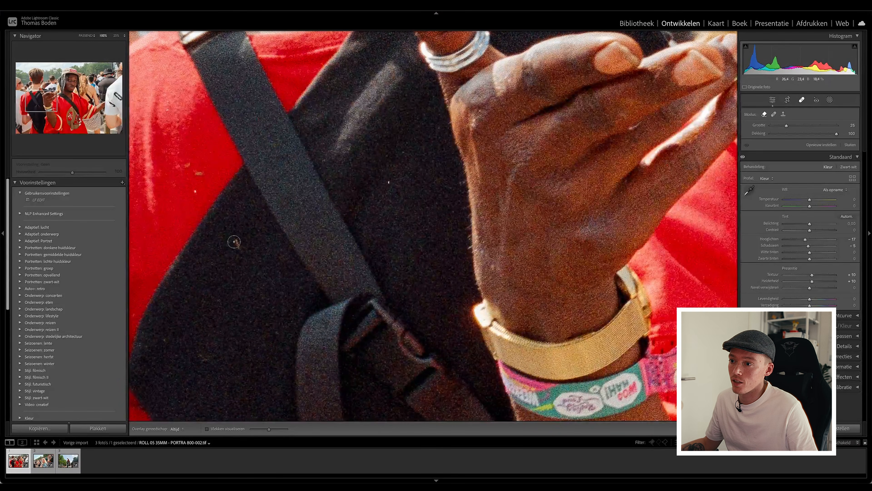
pyautogui.press('z')
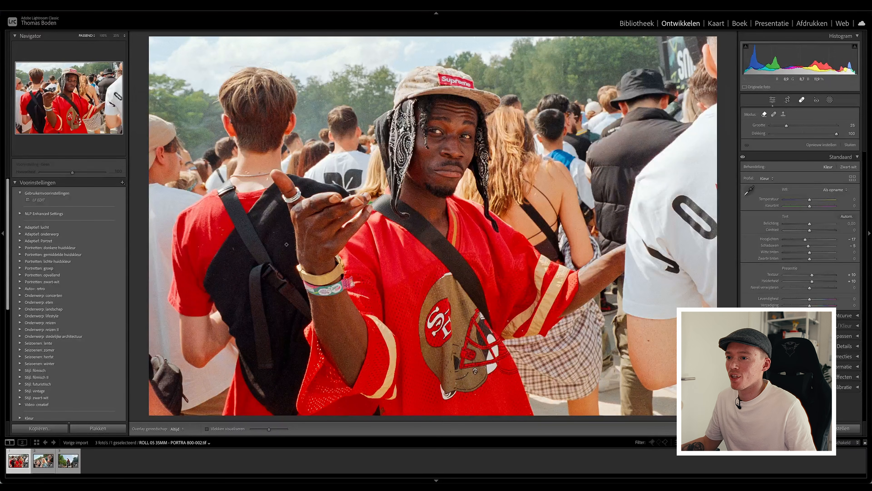
pyautogui.click(229, 253)
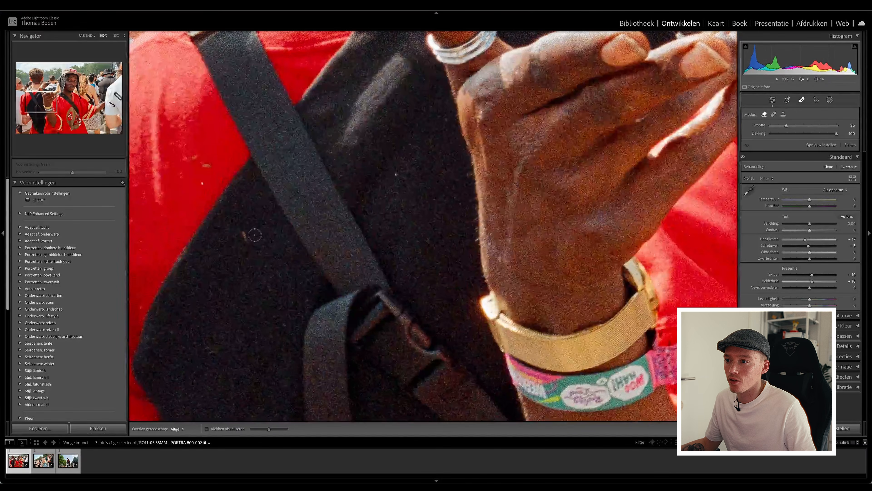
pyautogui.click(246, 236)
pyautogui.click(398, 173)
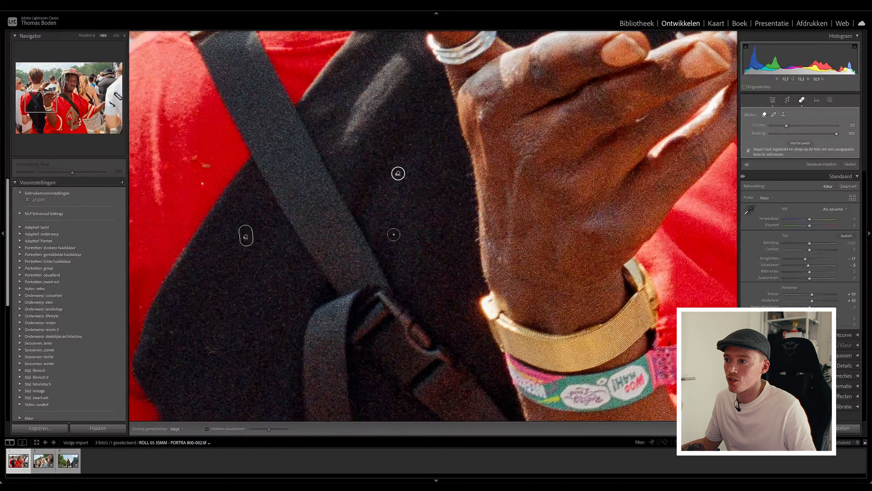
pyautogui.click(396, 235)
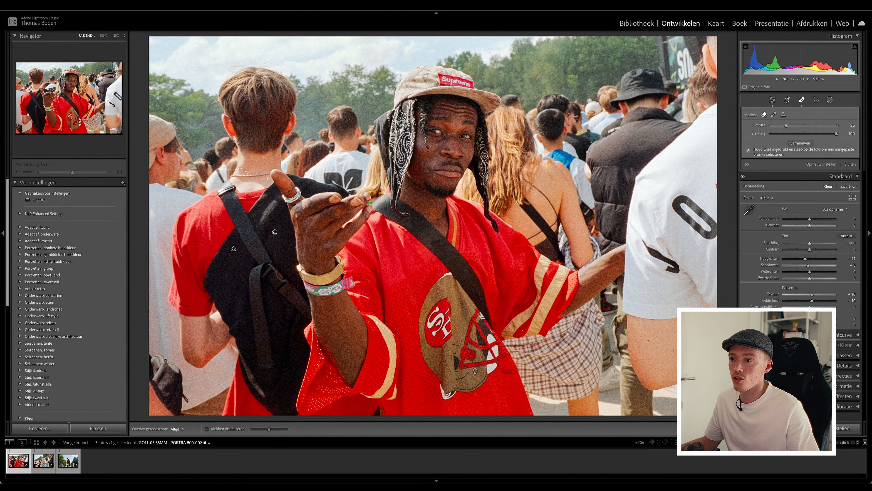
# Remove the scratch marks around the necklace on the neck of the man in the black vest.
pyautogui.click(254, 170)
pyautogui.moveTo(220, 173); pyautogui.dragTo(237, 176)
pyautogui.moveTo(302, 195)
pyautogui.mouseDown()
pyautogui.moveTo(299, 205)
pyautogui.moveTo(303, 193)
pyautogui.mouseUp()
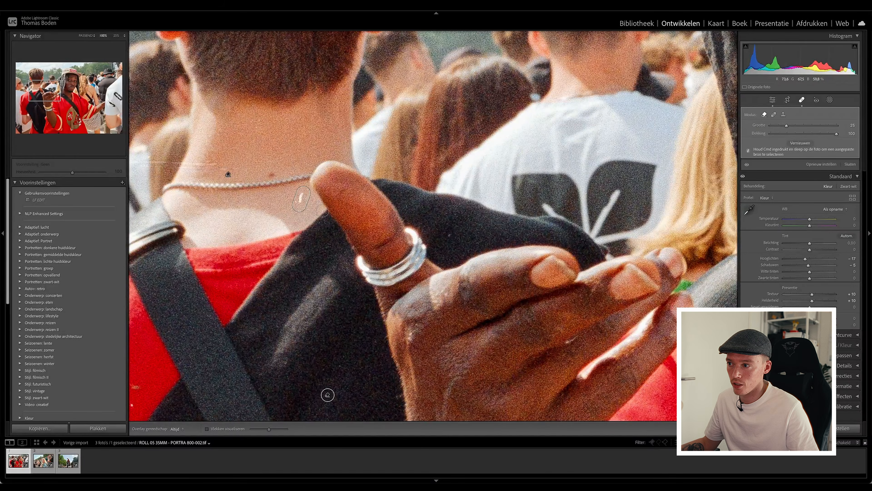
pyautogui.moveTo(541, 236); pyautogui.dragTo(473, 143)
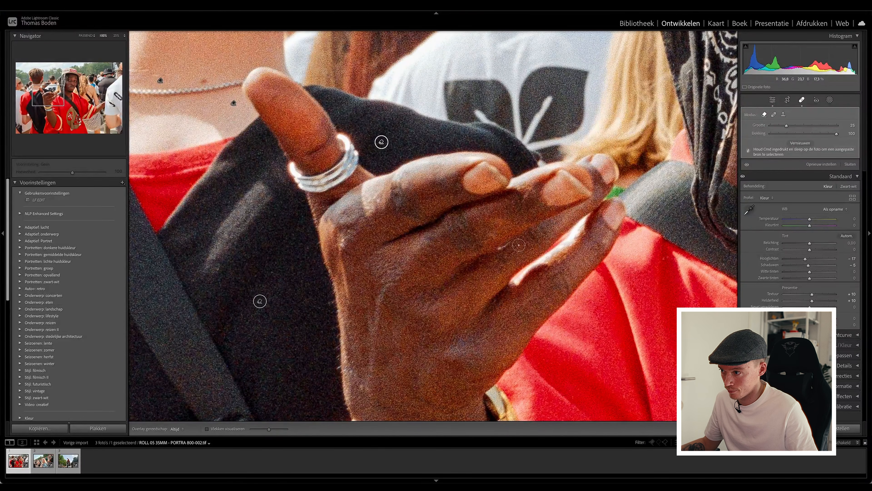
pyautogui.press('z')
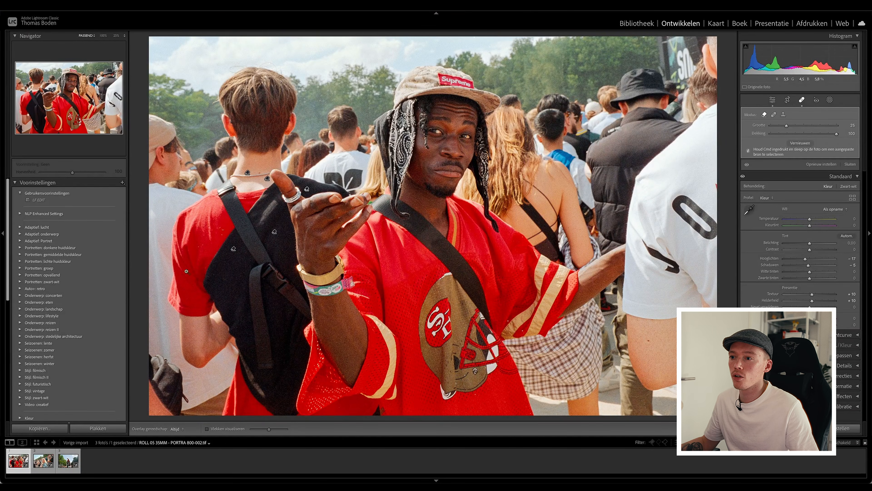
# Remove the dust spots on the red shirt's shoulder and back and on the lower black vest, and close the Remove tool.
pyautogui.click(230, 243)
pyautogui.moveTo(230, 243); pyautogui.dragTo(418, 145)
pyautogui.click(390, 115)
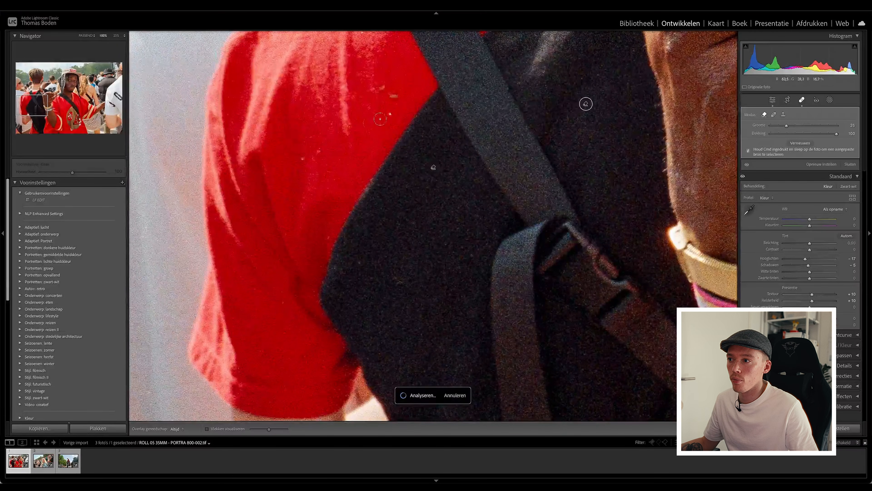
pyautogui.click(303, 158)
pyautogui.click(356, 264)
pyautogui.click(395, 283)
pyautogui.scroll(8, 395, 171)
pyautogui.click(371, 172)
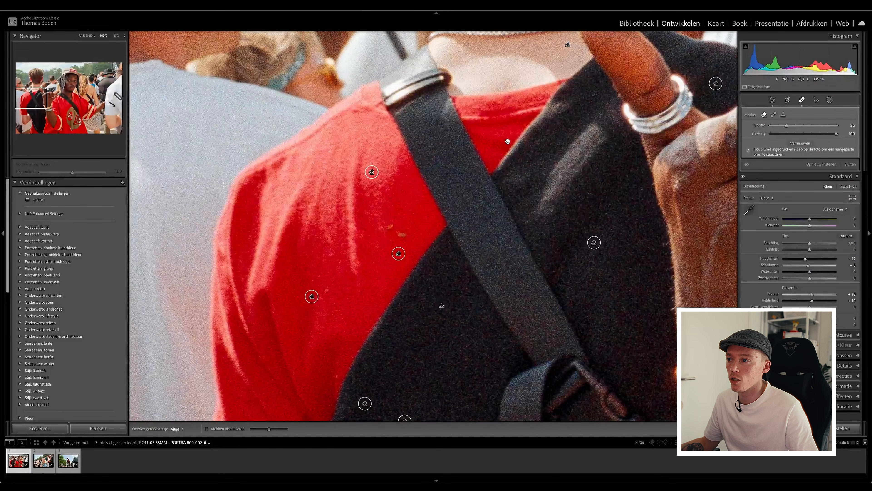
pyautogui.moveTo(508, 140); pyautogui.dragTo(497, 333)
pyautogui.click(480, 248)
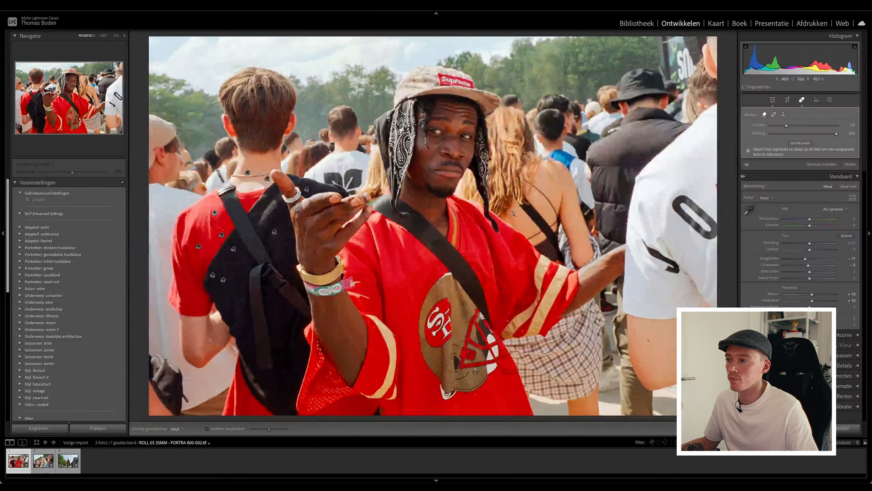
pyautogui.click(803, 100)
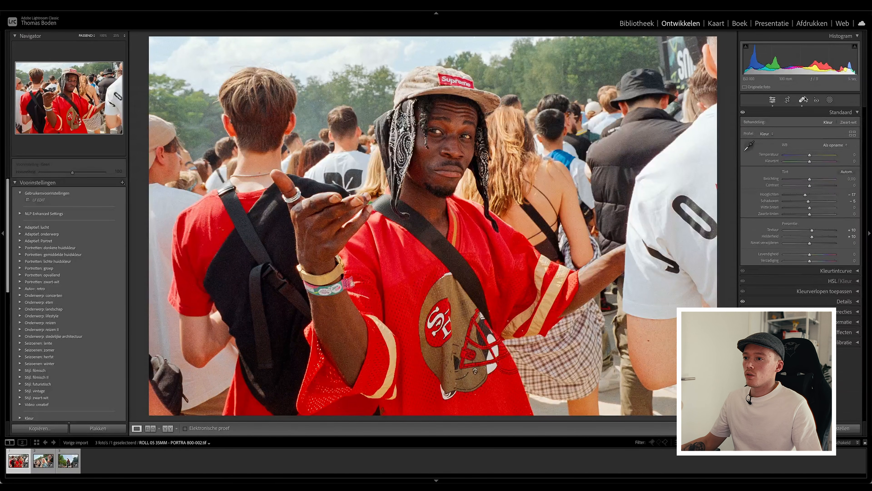
# Remove the white dust spots on the red jersey beside the striped sleeve in frame 002 with the Remove tool.
pyautogui.click(803, 99)
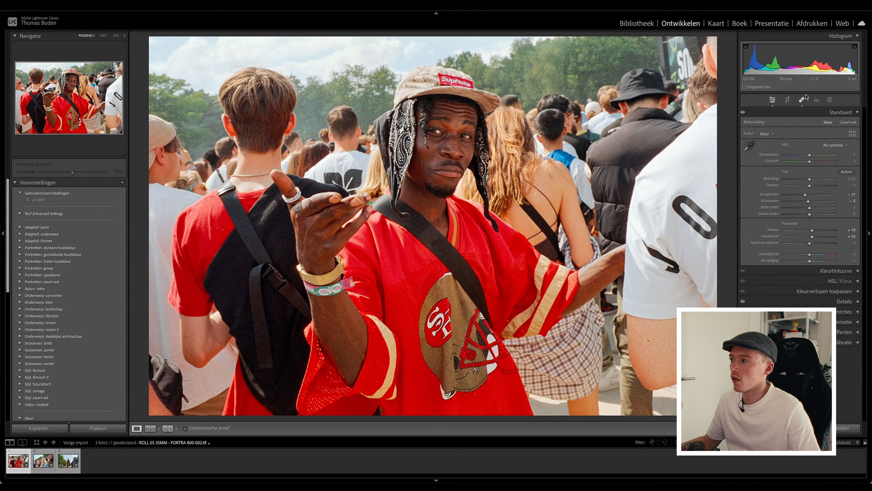
pyautogui.click(510, 343)
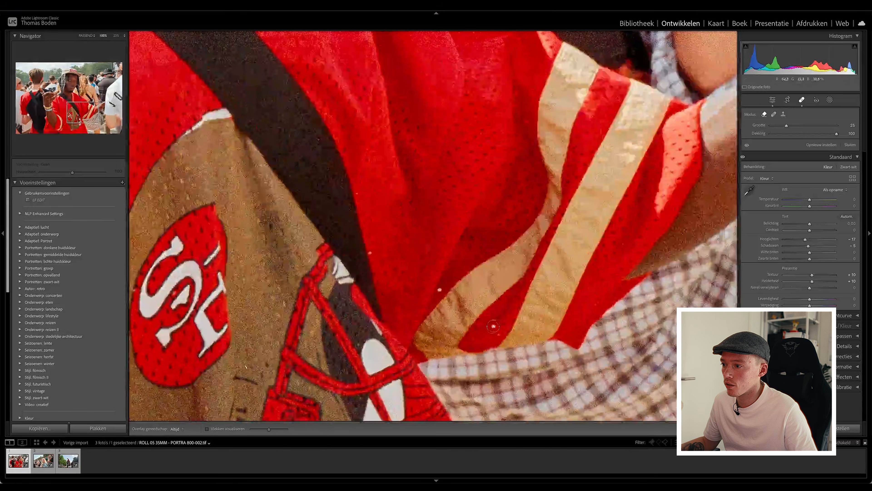
pyautogui.click(492, 327)
pyautogui.click(439, 291)
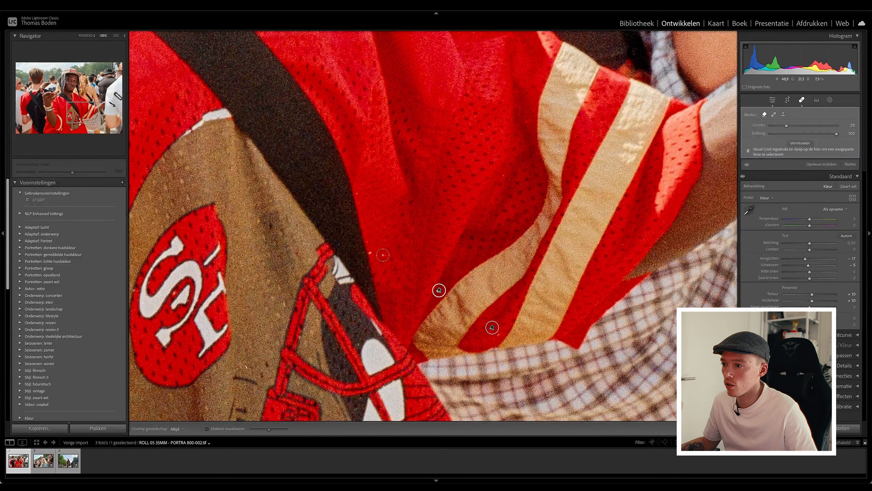
pyautogui.click(433, 265)
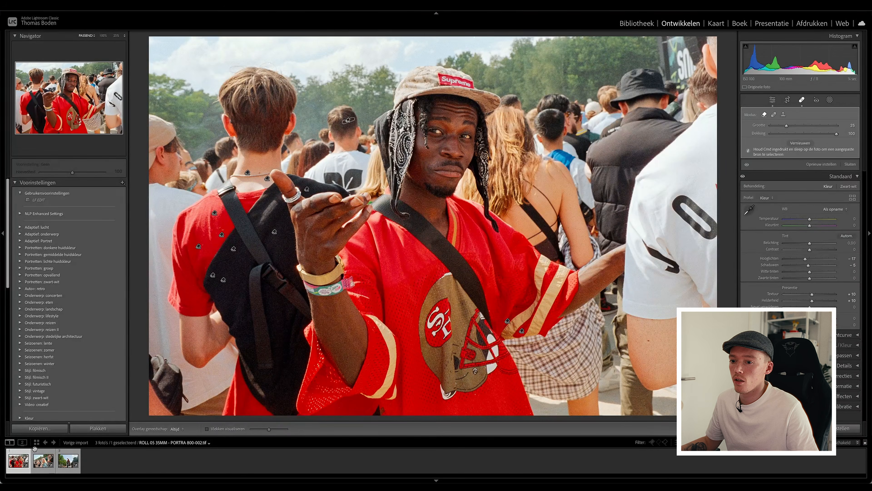
# Set frame 016's Temperature to +4, Tint to +1, Highlights to −21 and Shadows to −13.
pyautogui.click(37, 454)
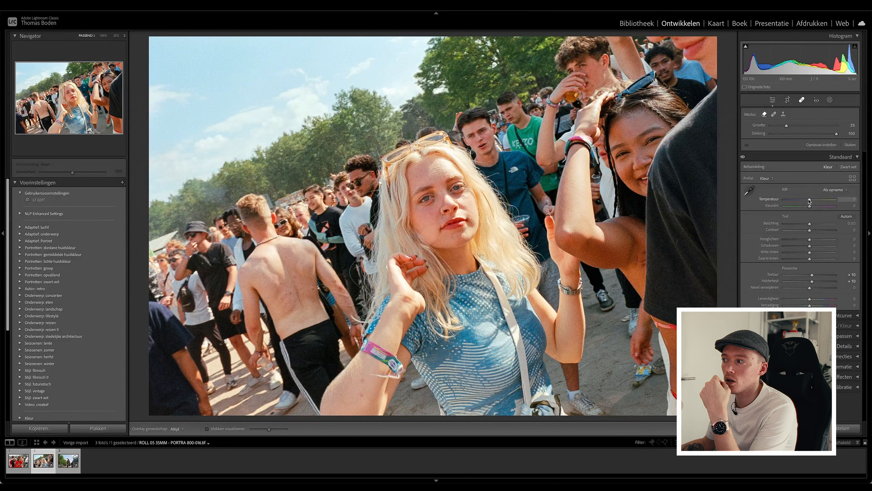
pyautogui.moveTo(810, 200); pyautogui.dragTo(810, 200)
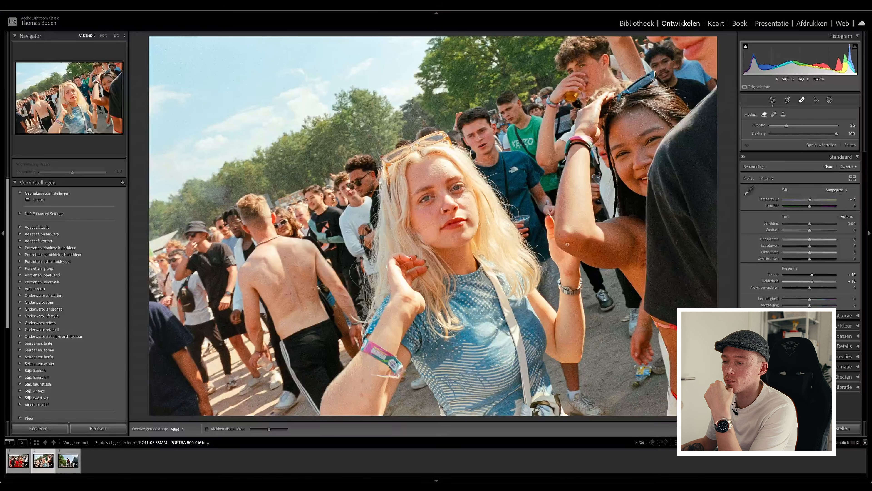
pyautogui.moveTo(810, 206); pyautogui.dragTo(810, 207)
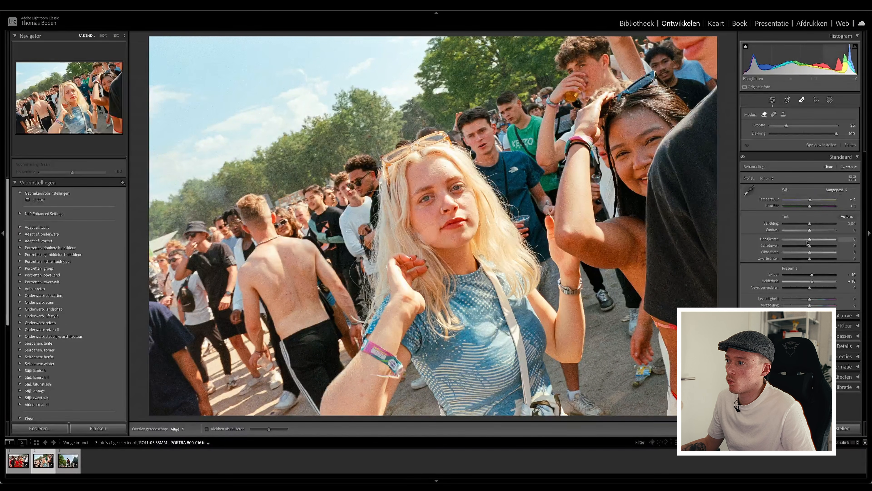
pyautogui.moveTo(810, 241); pyautogui.dragTo(802, 242)
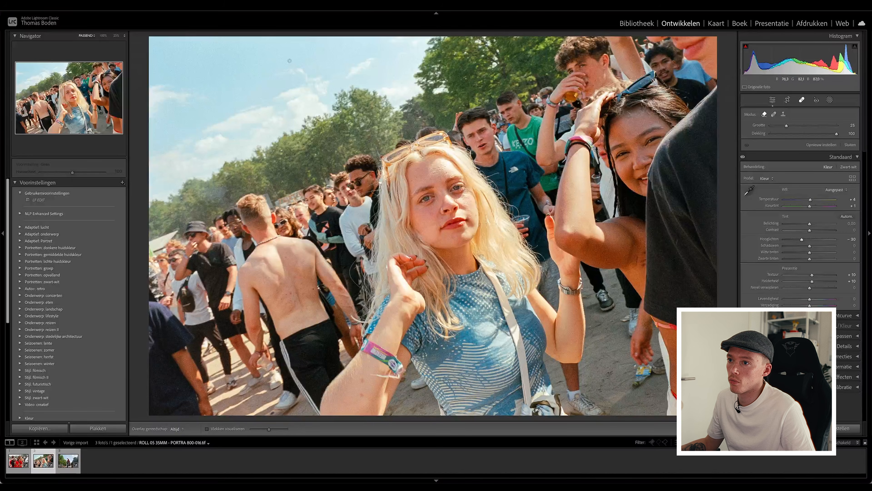
pyautogui.moveTo(802, 239); pyautogui.dragTo(806, 247)
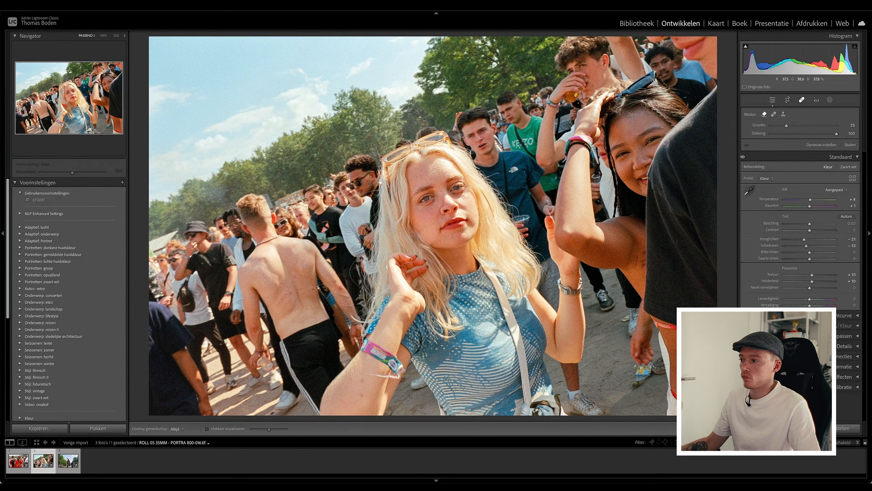
# Compare the before and after versions of frame 016 several times.
pyautogui.press('\\')
pyautogui.press('\\')
pyautogui.press('\\')
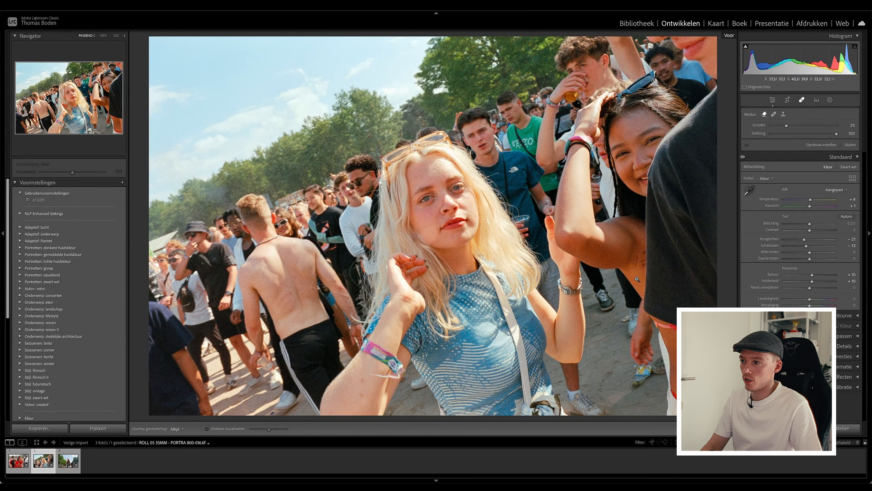
pyautogui.press('\\')
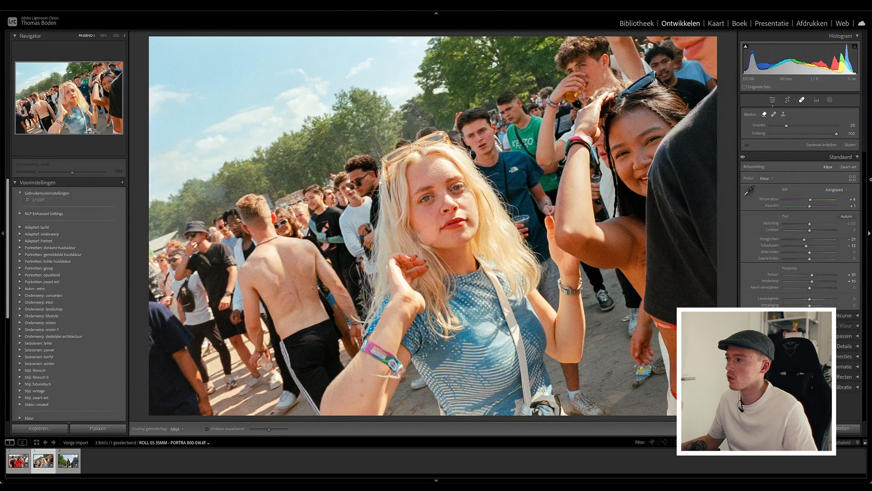
# Remove a dust spot from frame 016 with the Remove tool.
pyautogui.press('z')
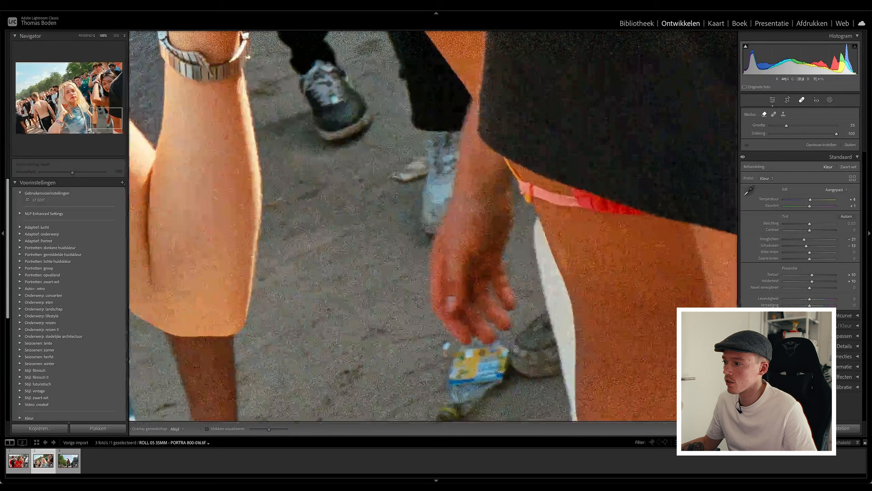
pyautogui.click(435, 161)
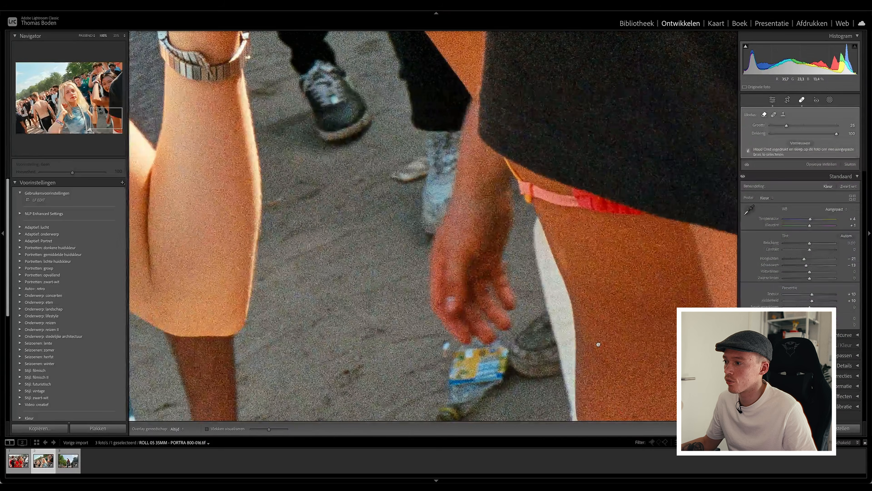
pyautogui.press('z')
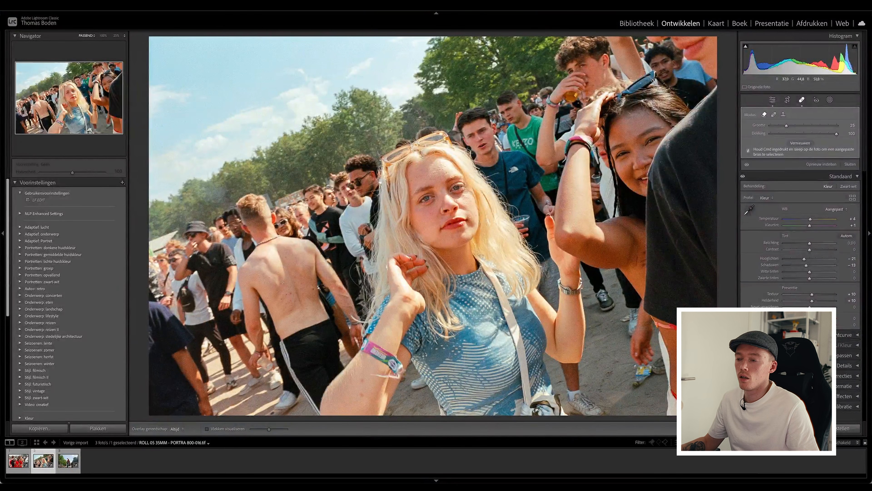
# Set frame 034's Temperature to +13, Highlights to −12 and Shadows to −12.
pyautogui.click(67, 463)
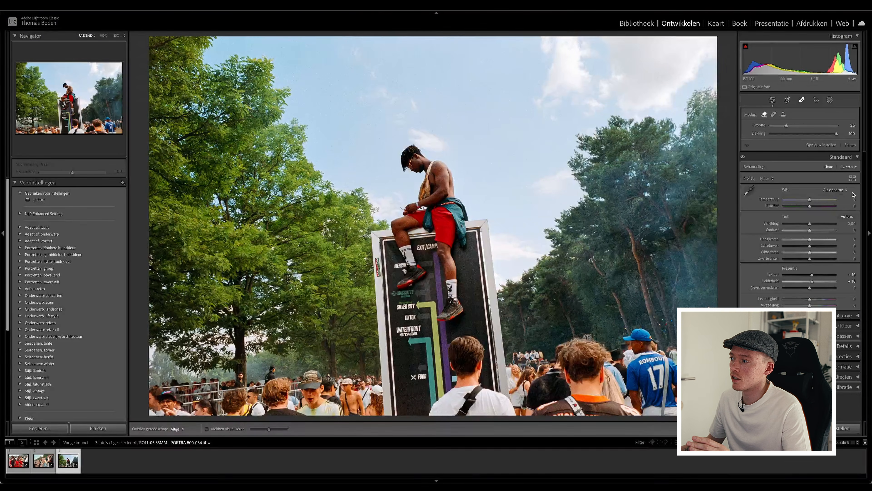
pyautogui.moveTo(810, 201); pyautogui.dragTo(812, 201)
pyautogui.moveTo(810, 239); pyautogui.dragTo(805, 246)
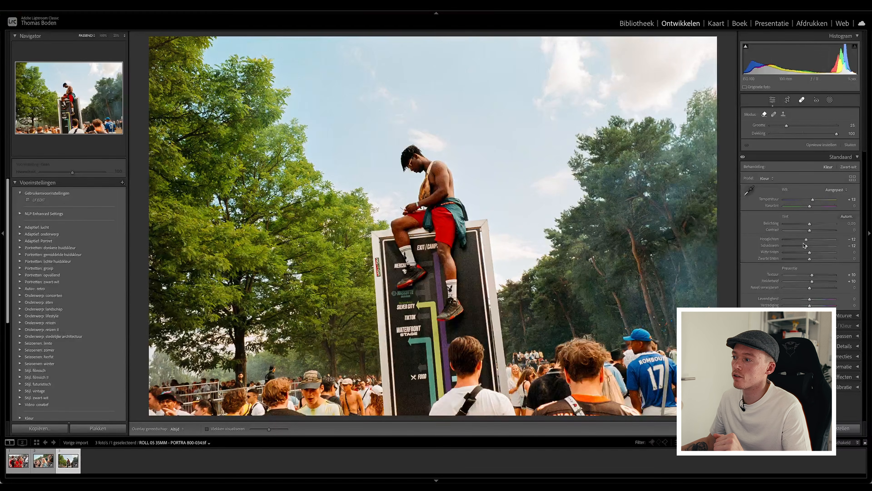
# Set the Remove brush size to 42 and compare the before and after versions of frame 034.
pyautogui.scroll(3, 573, 262)
pyautogui.scroll(3, 573, 262)
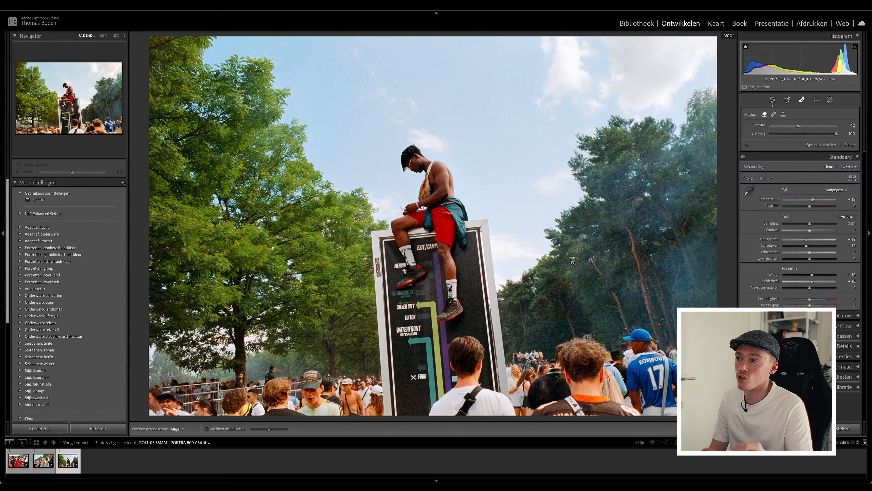
pyautogui.press('\\')
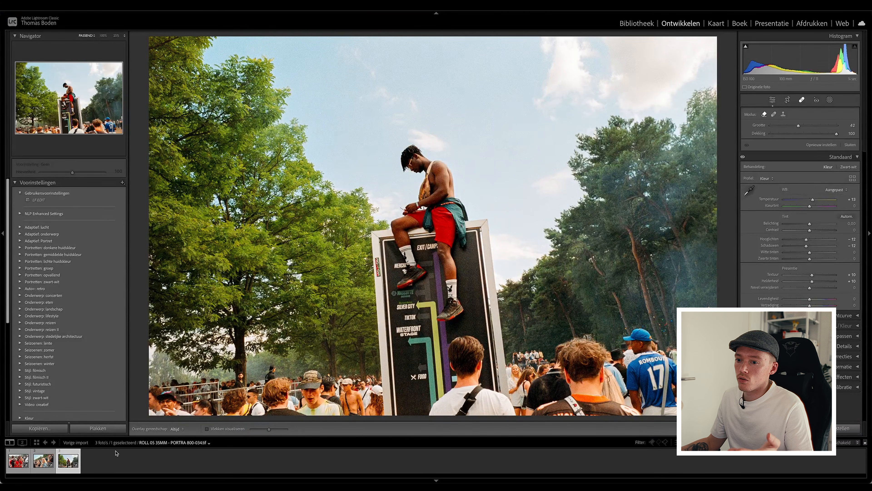
# Review the three edited frames 002, 016 and 034 one after another.
pyautogui.click(43, 462)
pyautogui.click(21, 465)
pyautogui.click(43, 463)
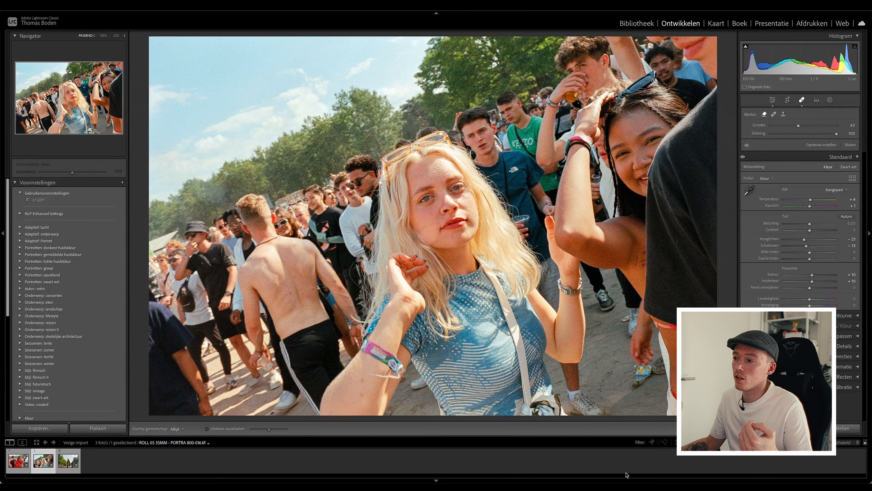
pyautogui.click(69, 461)
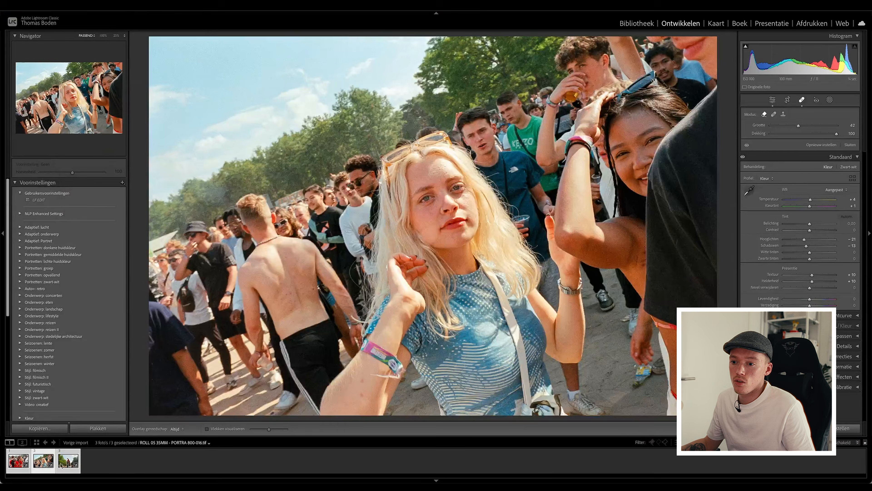
pyautogui.click(62, 464)
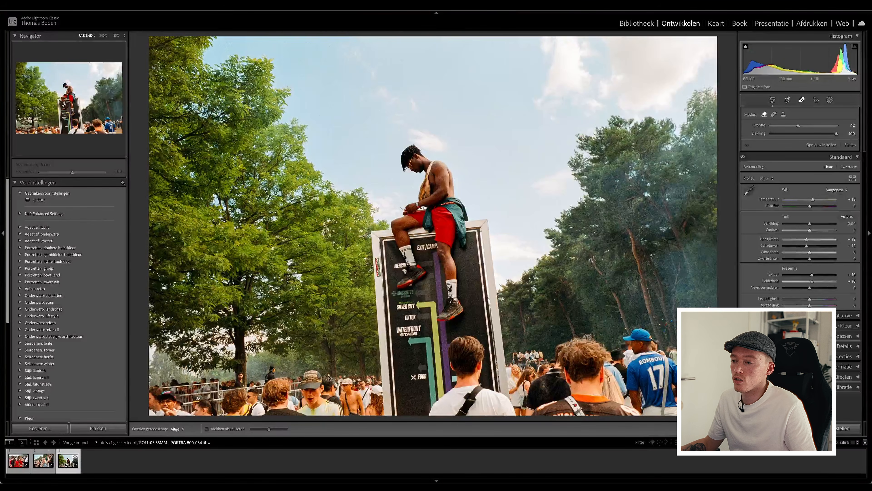
pyautogui.click(43, 461)
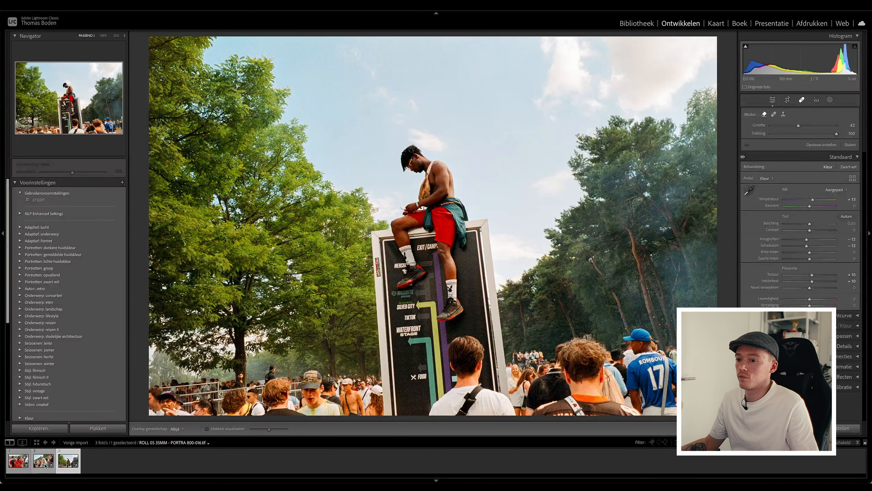
pyautogui.click(21, 462)
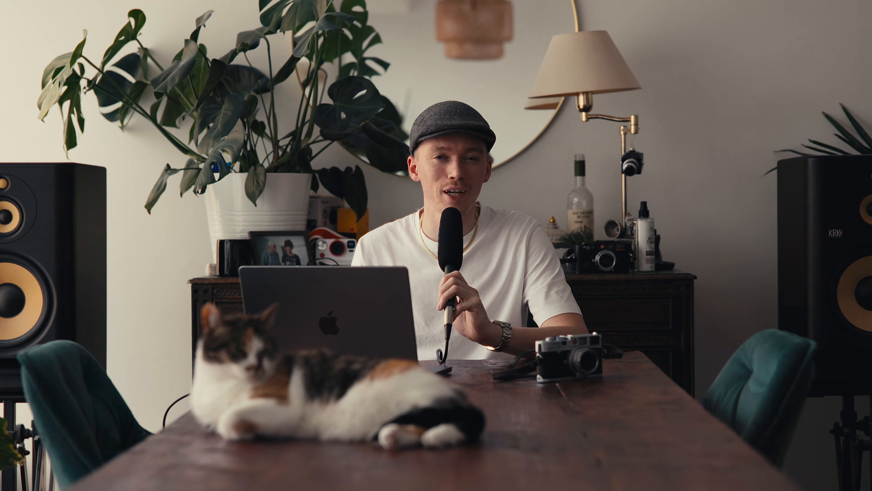